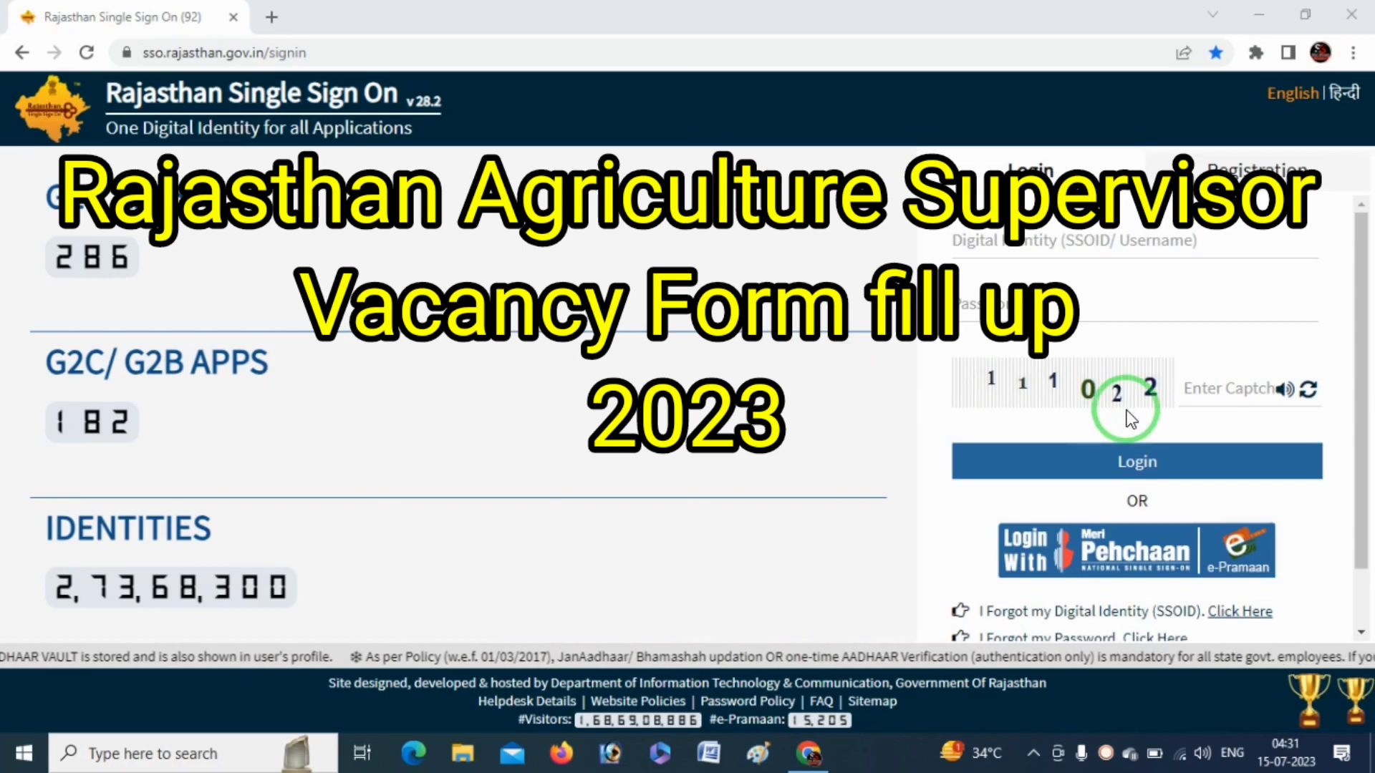
Step: Underline the sso.rajasthan.gov.in site address with the screen pen and clear the mark
{"action": "mouse_move", "coordinate": [1359, 537]}
{"action": "left_mouse_down"}
{"action": "mouse_move", "coordinate": [1364, 598]}
{"action": "mouse_move", "coordinate": [1341, 522]}
{"action": "left_mouse_up"}
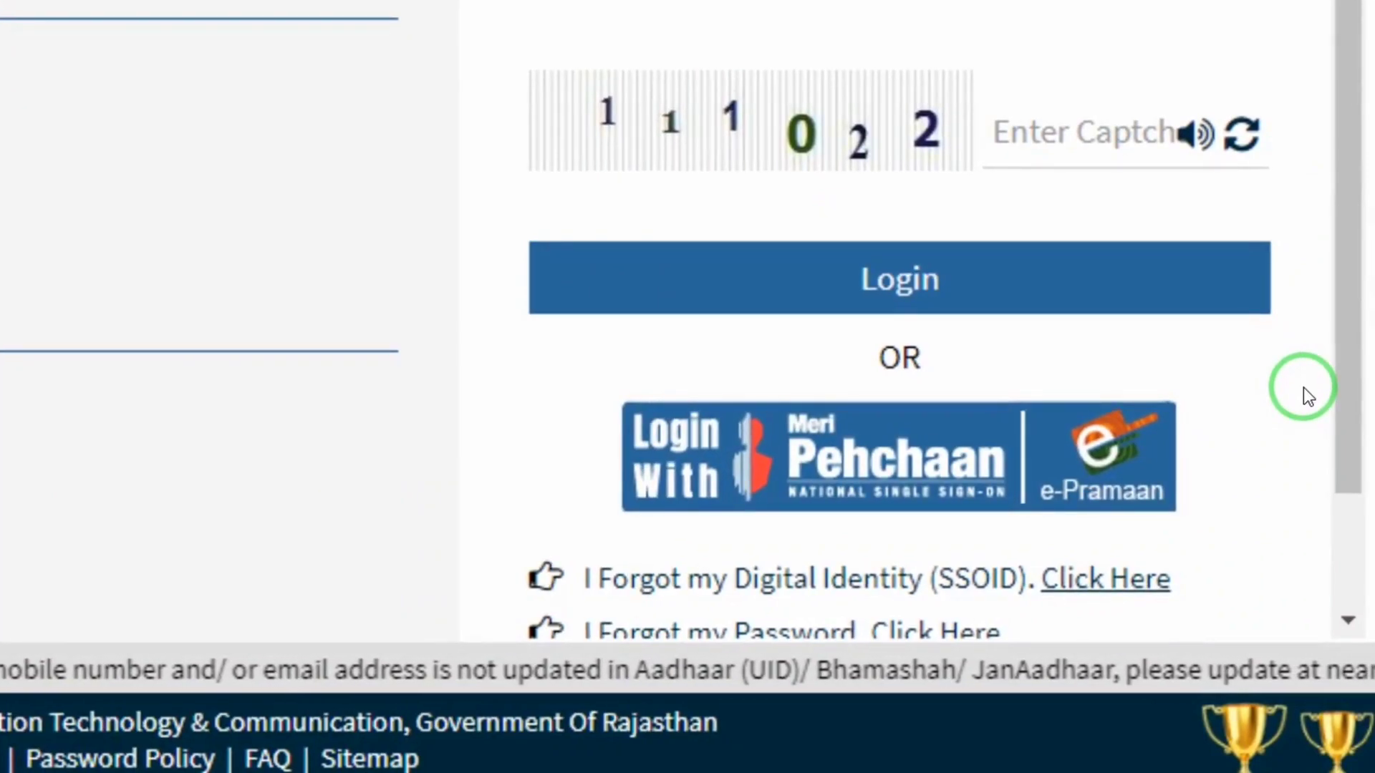
{"action": "left_click", "coordinate": [616, 251]}
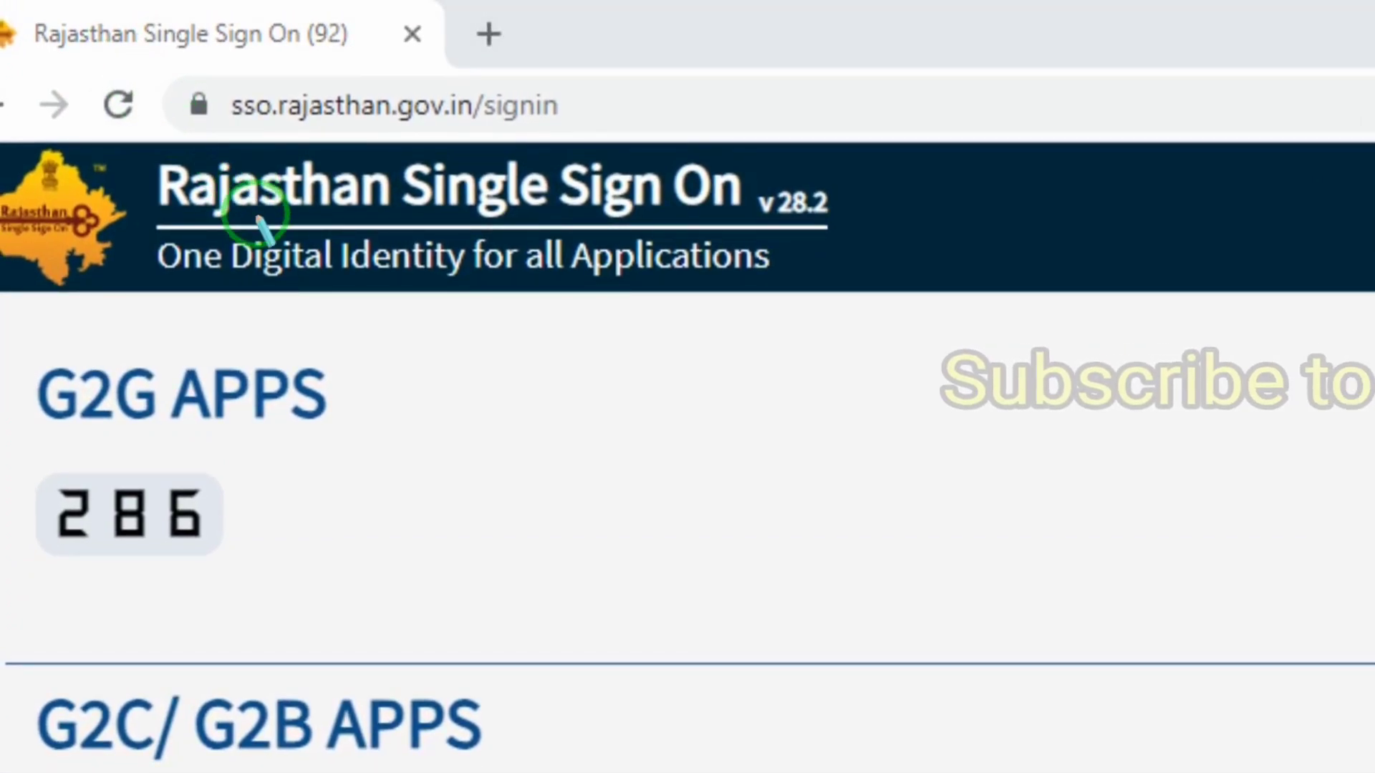
{"action": "left_click_drag", "start_coordinate": [224, 136], "coordinate": [501, 132]}
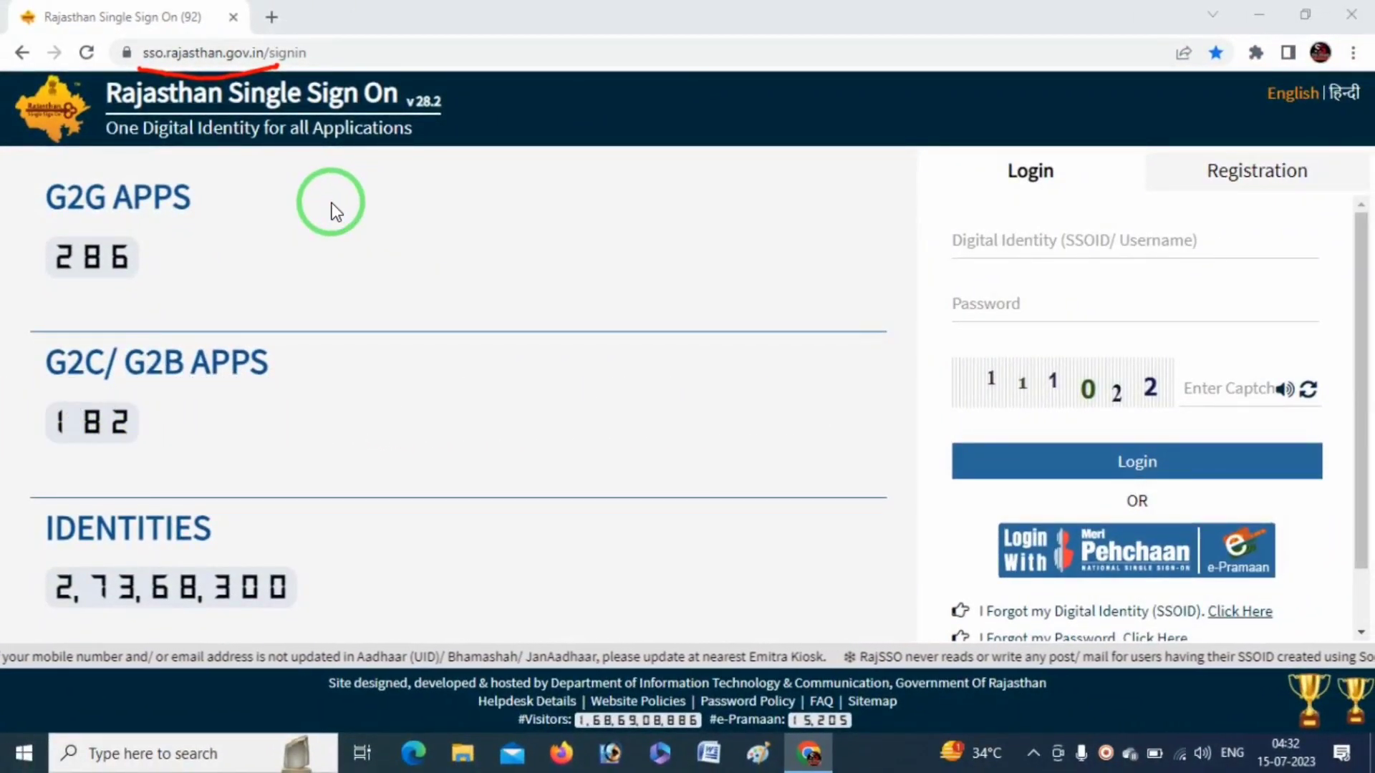
{"action": "right_click", "coordinate": [328, 202]}
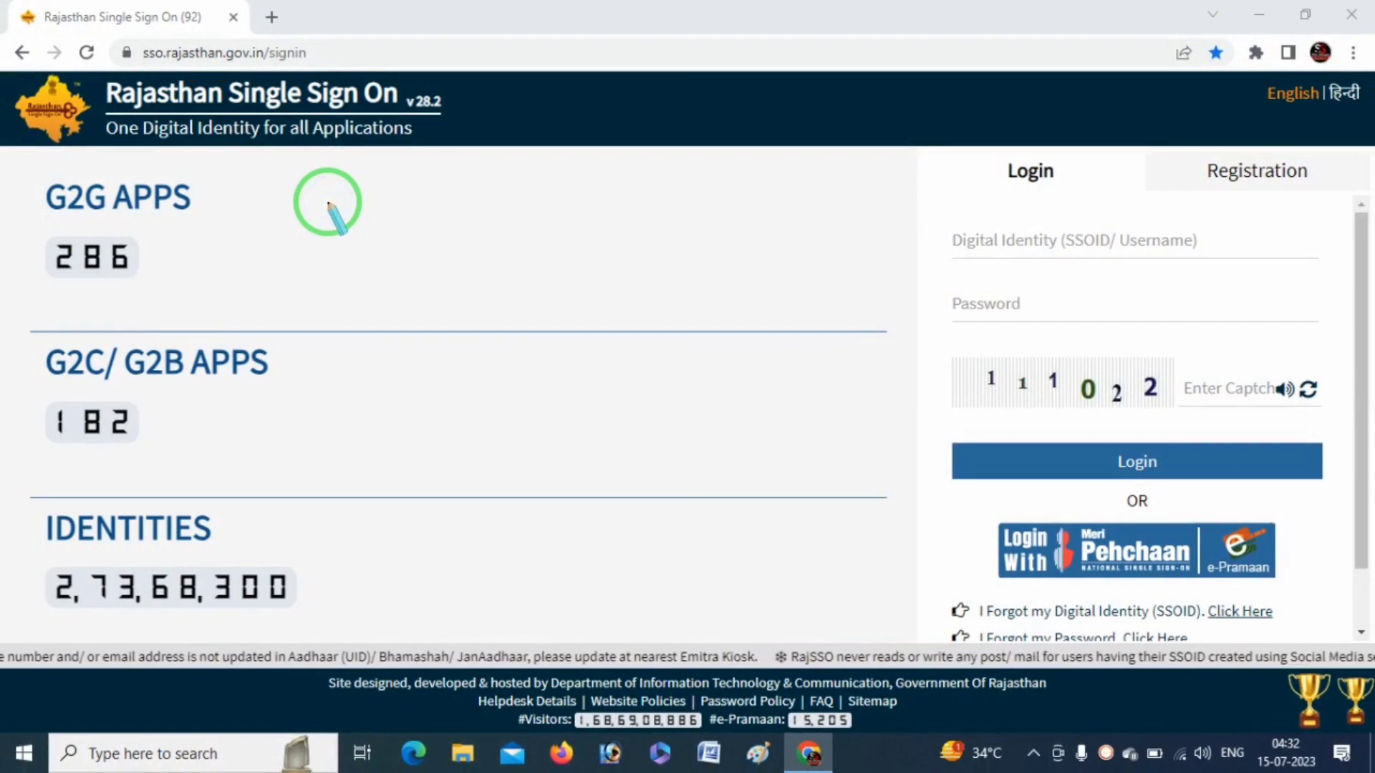
Step: Mark the Registration option, SSOID, password and captcha fields and the Login control with the screen pen, and clear the marks
{"action": "mouse_move", "coordinate": [1207, 195]}
{"action": "left_mouse_down"}
{"action": "mouse_move", "coordinate": [1260, 199]}
{"action": "mouse_move", "coordinate": [1332, 163]}
{"action": "mouse_move", "coordinate": [1271, 127]}
{"action": "mouse_move", "coordinate": [1199, 165]}
{"action": "mouse_move", "coordinate": [1231, 203]}
{"action": "left_mouse_up"}
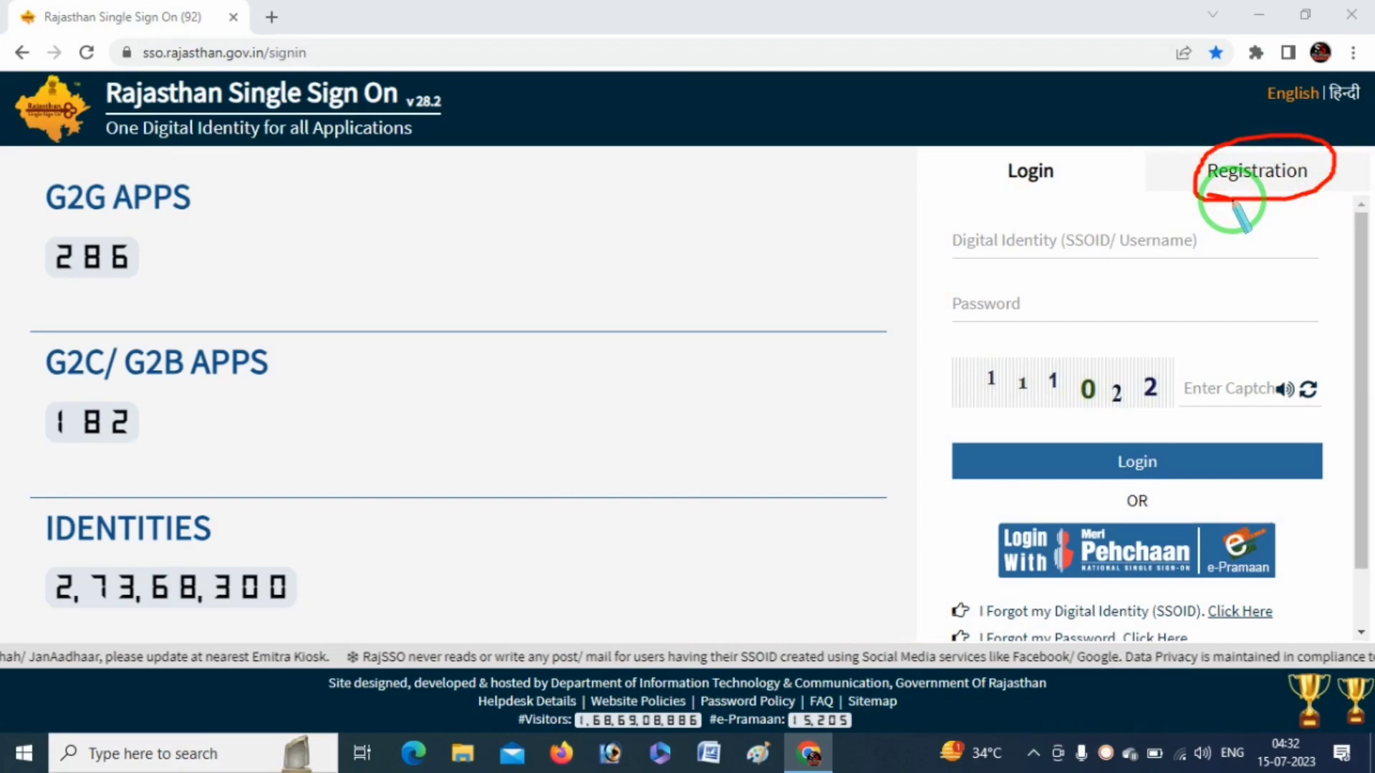
{"action": "mouse_move", "coordinate": [1051, 238]}
{"action": "left_mouse_down"}
{"action": "mouse_move", "coordinate": [1099, 246]}
{"action": "mouse_move", "coordinate": [1182, 221]}
{"action": "left_mouse_up"}
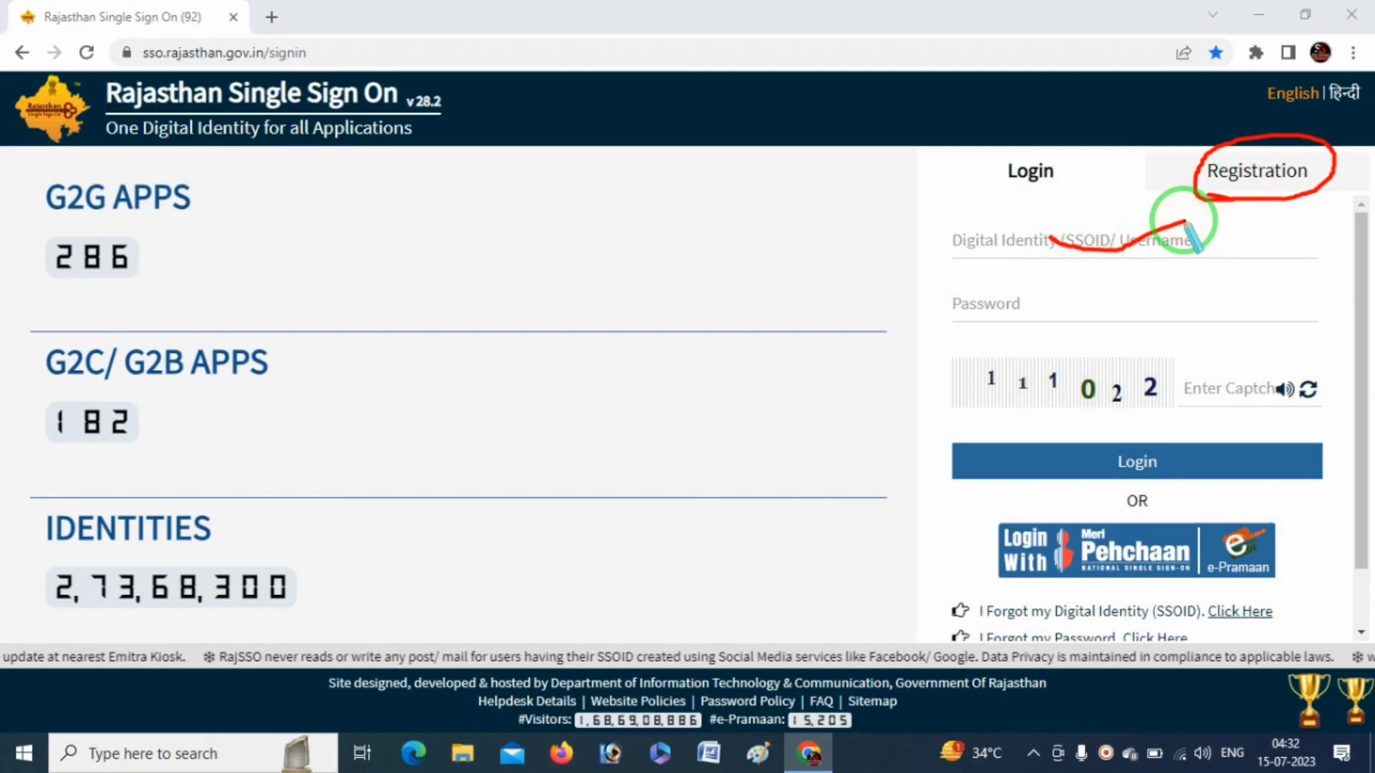
{"action": "mouse_move", "coordinate": [1051, 306]}
{"action": "left_mouse_down"}
{"action": "mouse_move", "coordinate": [1098, 313]}
{"action": "mouse_move", "coordinate": [1177, 287]}
{"action": "left_mouse_up"}
{"action": "mouse_move", "coordinate": [977, 409]}
{"action": "left_mouse_down"}
{"action": "mouse_move", "coordinate": [1144, 410]}
{"action": "mouse_move", "coordinate": [1157, 343]}
{"action": "mouse_move", "coordinate": [1059, 454]}
{"action": "mouse_move", "coordinate": [1117, 446]}
{"action": "left_mouse_up"}
{"action": "mouse_move", "coordinate": [1187, 375]}
{"action": "left_mouse_down"}
{"action": "mouse_move", "coordinate": [1227, 396]}
{"action": "mouse_move", "coordinate": [1303, 351]}
{"action": "left_mouse_up"}
{"action": "mouse_move", "coordinate": [1103, 494]}
{"action": "left_mouse_down"}
{"action": "mouse_move", "coordinate": [1141, 493]}
{"action": "mouse_move", "coordinate": [1178, 432]}
{"action": "mouse_move", "coordinate": [1089, 474]}
{"action": "mouse_move", "coordinate": [1135, 498]}
{"action": "left_mouse_up"}
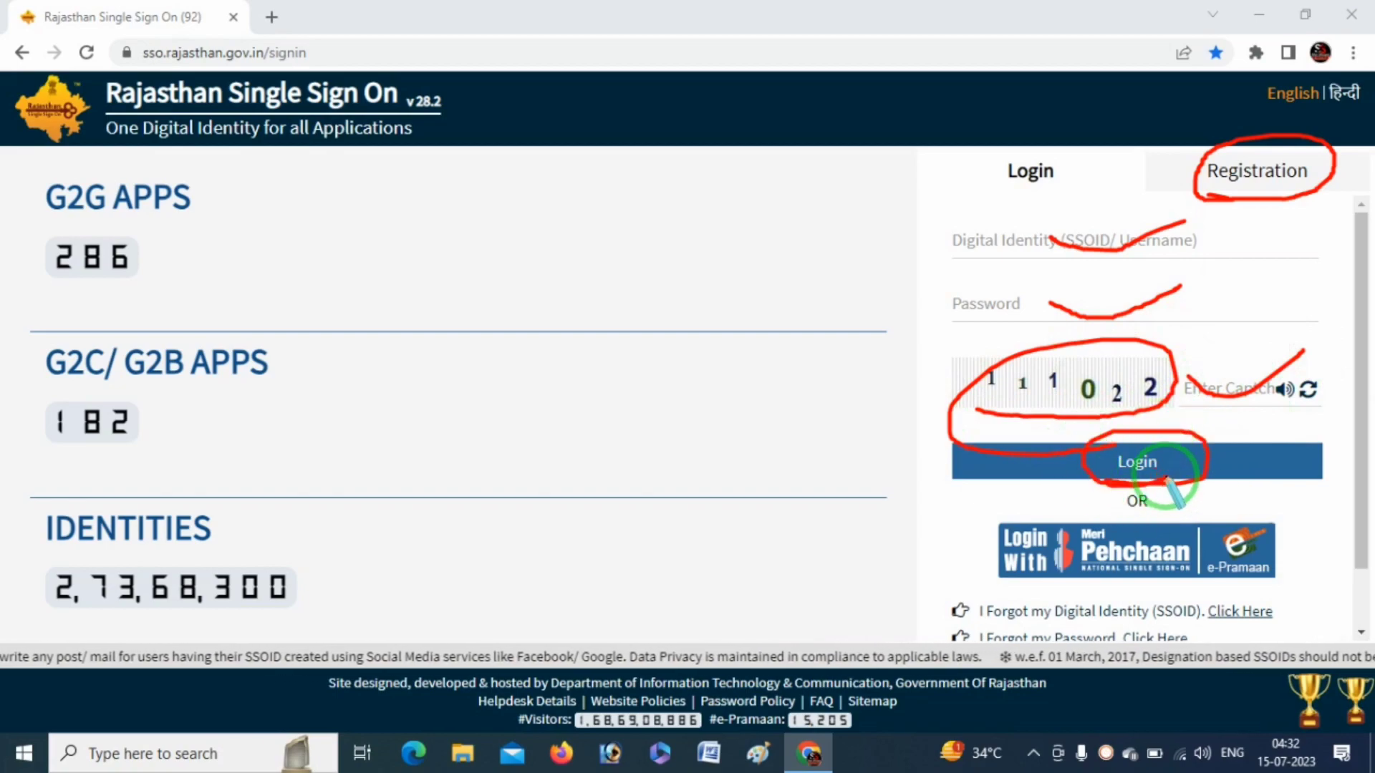
{"action": "right_click", "coordinate": [799, 388]}
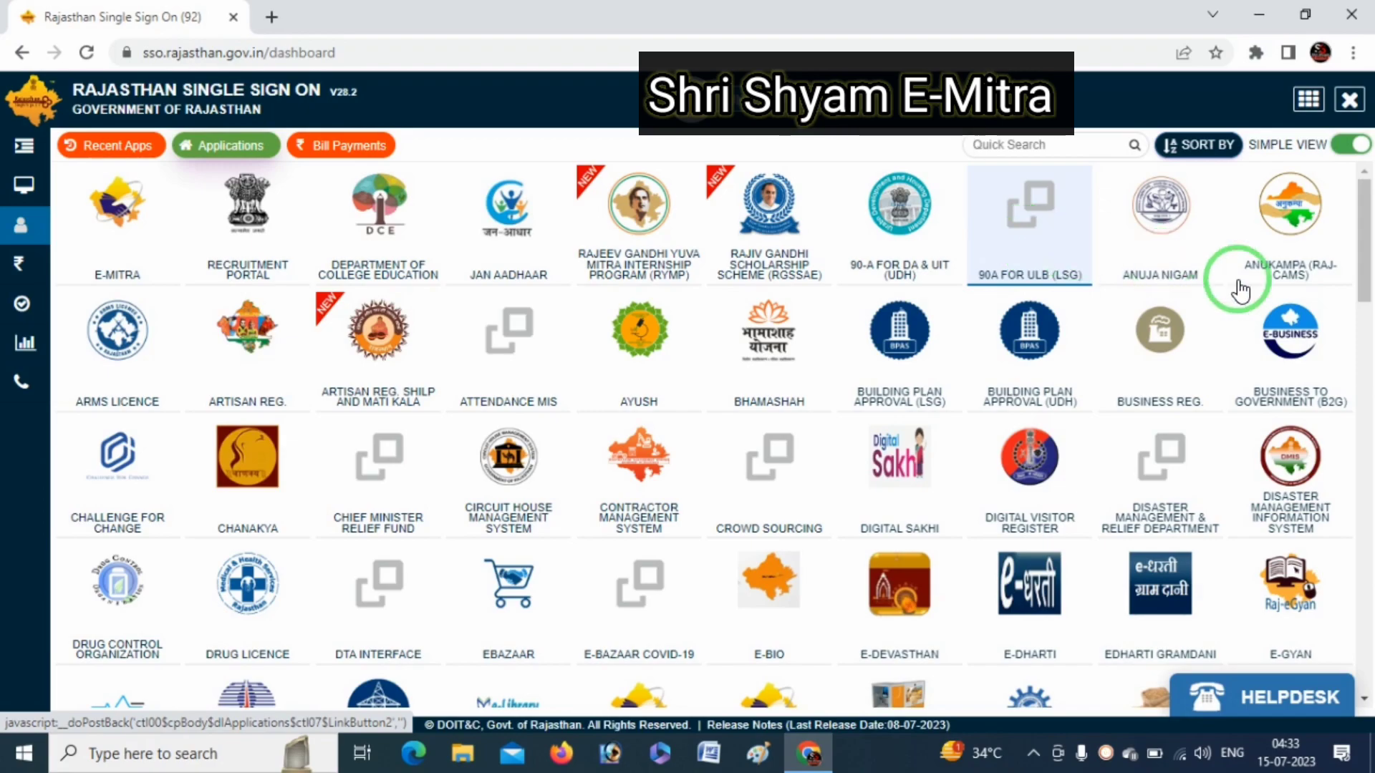
Step: Open the Recruitment Portal application from the SSO dashboard
{"action": "mouse_move", "coordinate": [1363, 295]}
{"action": "left_mouse_down"}
{"action": "mouse_move", "coordinate": [1369, 462]}
{"action": "mouse_move", "coordinate": [1360, 285]}
{"action": "left_mouse_up"}
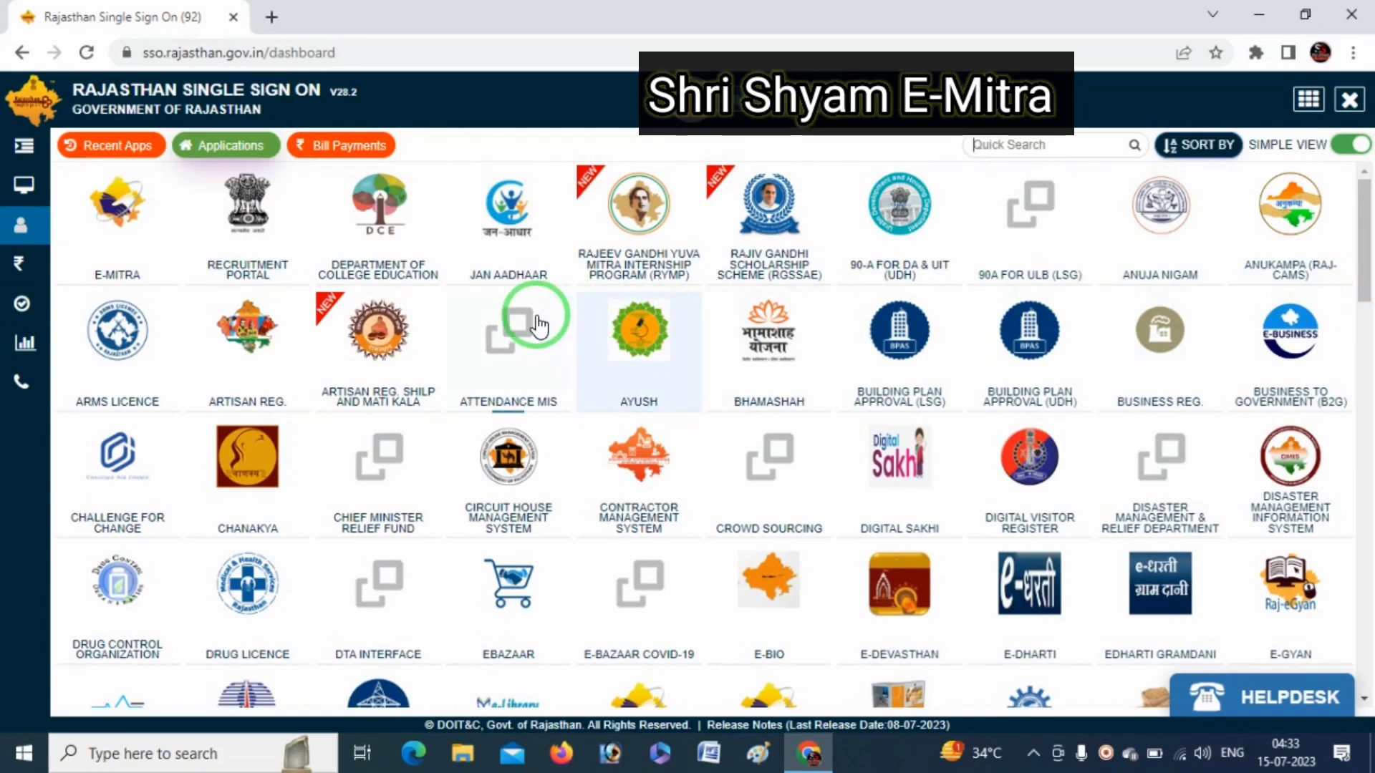
{"action": "left_click", "coordinate": [252, 231]}
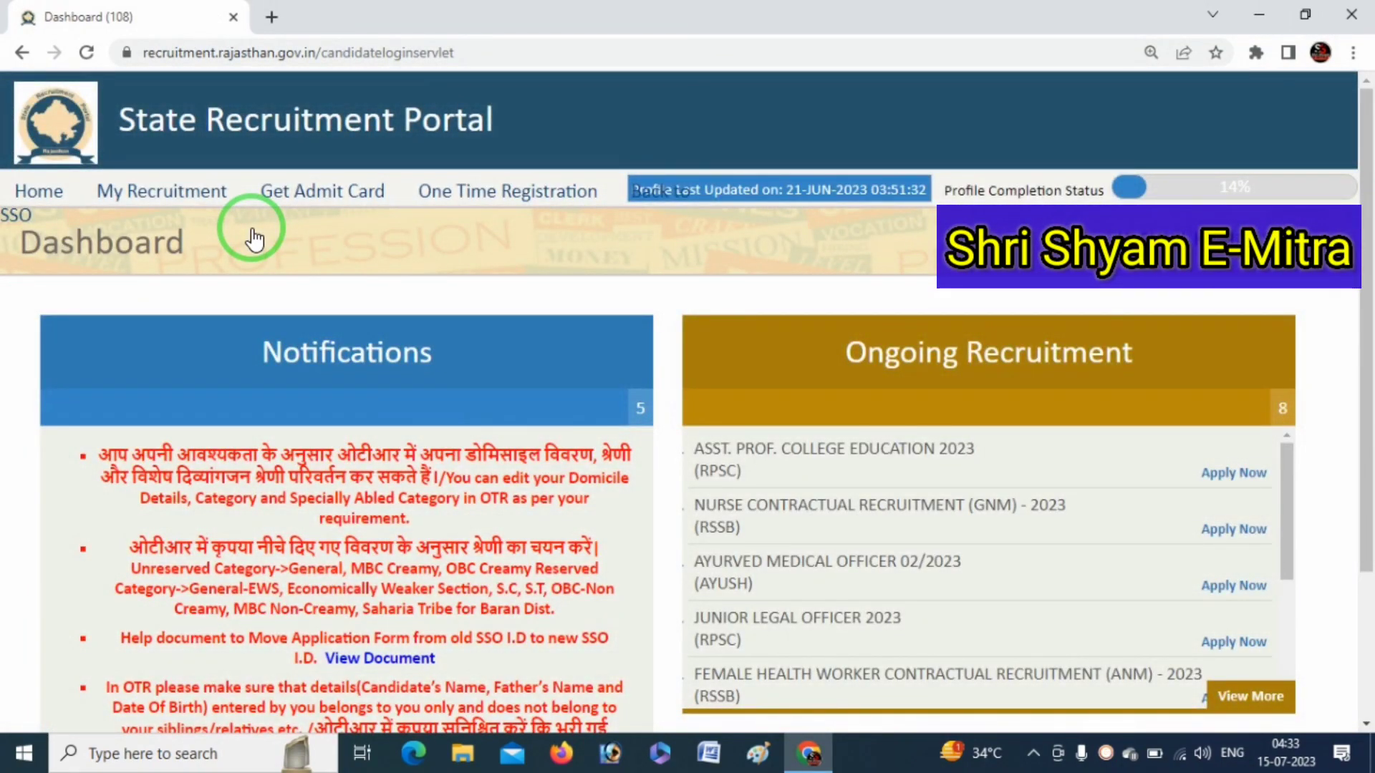
Step: Circle the Ongoing Recruitment heading on the portal dashboard with the screen pen and clear the drawing
{"action": "key", "text": "ctrl+2"}
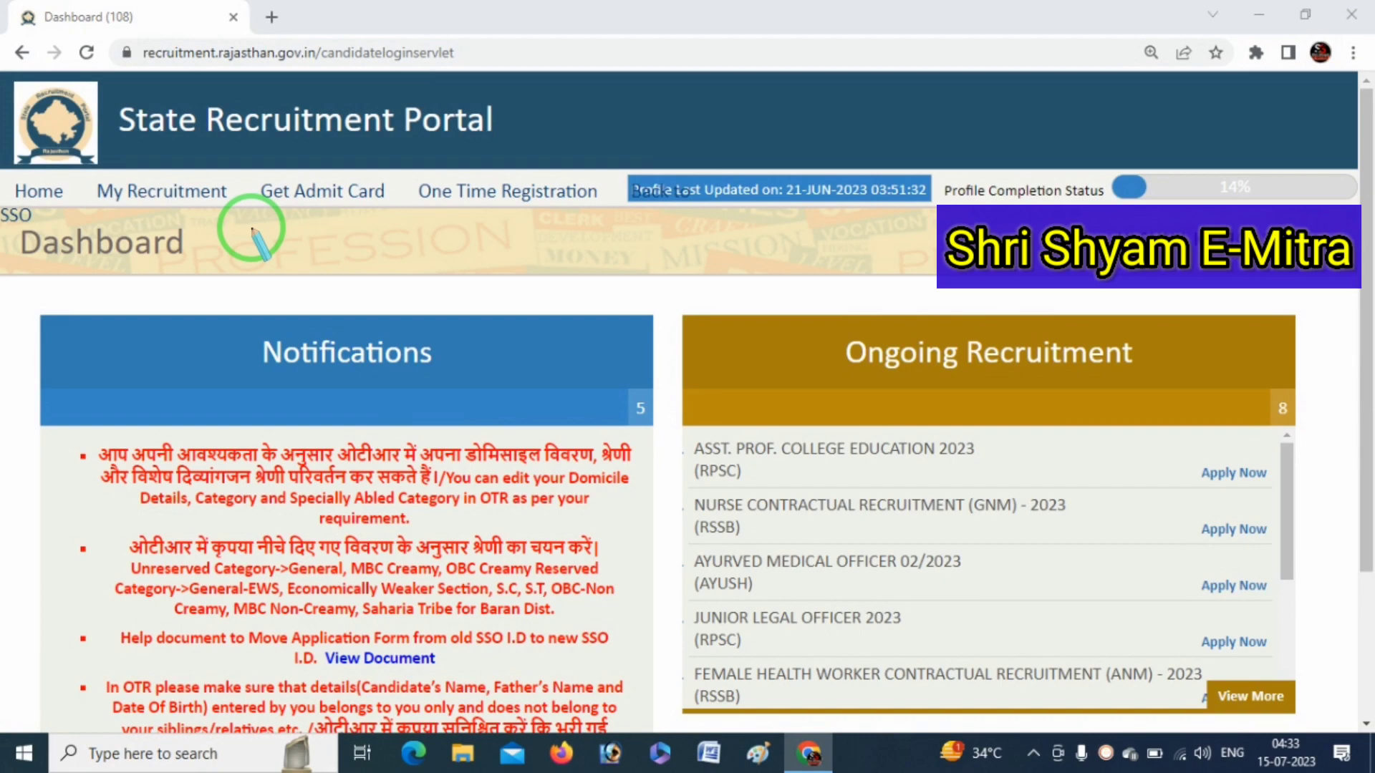
{"action": "mouse_move", "coordinate": [817, 384]}
{"action": "left_mouse_down"}
{"action": "mouse_move", "coordinate": [1045, 390]}
{"action": "mouse_move", "coordinate": [1157, 348]}
{"action": "mouse_move", "coordinate": [1035, 290]}
{"action": "mouse_move", "coordinate": [825, 299]}
{"action": "mouse_move", "coordinate": [908, 395]}
{"action": "left_mouse_up"}
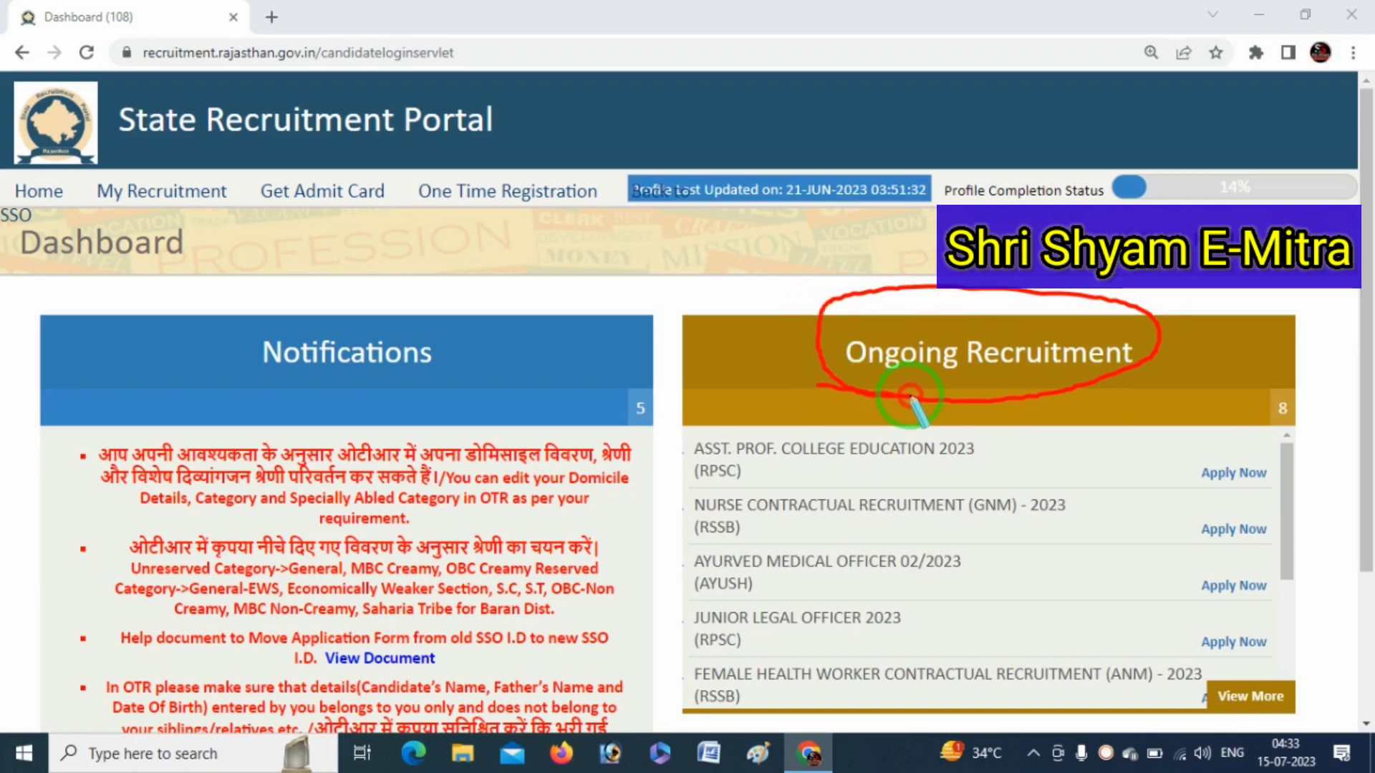
{"action": "key", "text": "e"}
{"action": "key", "text": "Escape"}
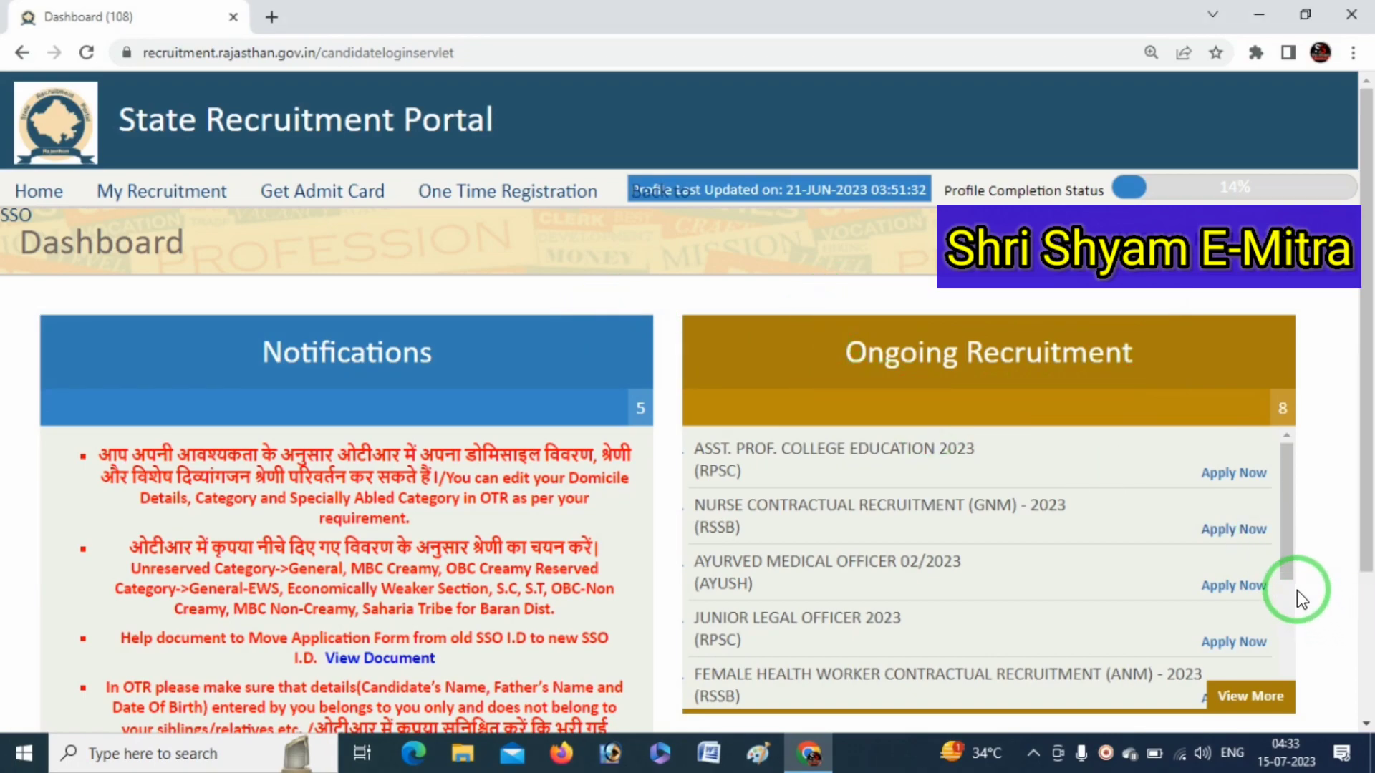
Step: Mark the Agriculture Supervisor - 2023 recruitment, its Apply Now link and One Time Registration with the screen pen, and clear the marks
{"action": "left_click_drag", "start_coordinate": [1286, 552], "coordinate": [1273, 669]}
{"action": "key", "text": "ctrl+alt+d"}
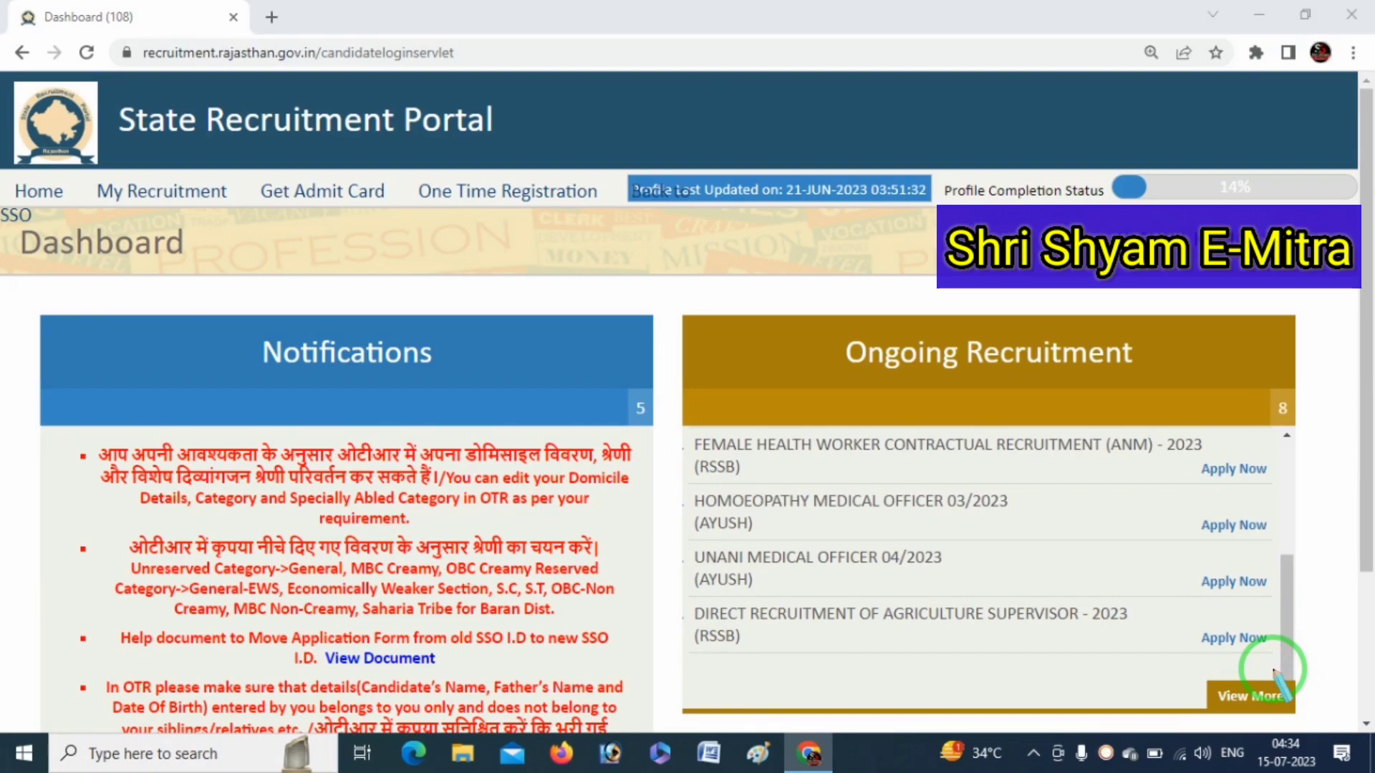
{"action": "mouse_move", "coordinate": [880, 638]}
{"action": "left_mouse_down"}
{"action": "mouse_move", "coordinate": [1094, 638]}
{"action": "mouse_move", "coordinate": [1144, 608]}
{"action": "mouse_move", "coordinate": [1092, 578]}
{"action": "mouse_move", "coordinate": [924, 594]}
{"action": "mouse_move", "coordinate": [884, 651]}
{"action": "mouse_move", "coordinate": [935, 666]}
{"action": "left_mouse_up"}
{"action": "mouse_move", "coordinate": [1196, 653]}
{"action": "left_mouse_down"}
{"action": "mouse_move", "coordinate": [1267, 653]}
{"action": "mouse_move", "coordinate": [1274, 607]}
{"action": "mouse_move", "coordinate": [1192, 630]}
{"action": "mouse_move", "coordinate": [1235, 669]}
{"action": "mouse_move", "coordinate": [1253, 666]}
{"action": "left_mouse_up"}
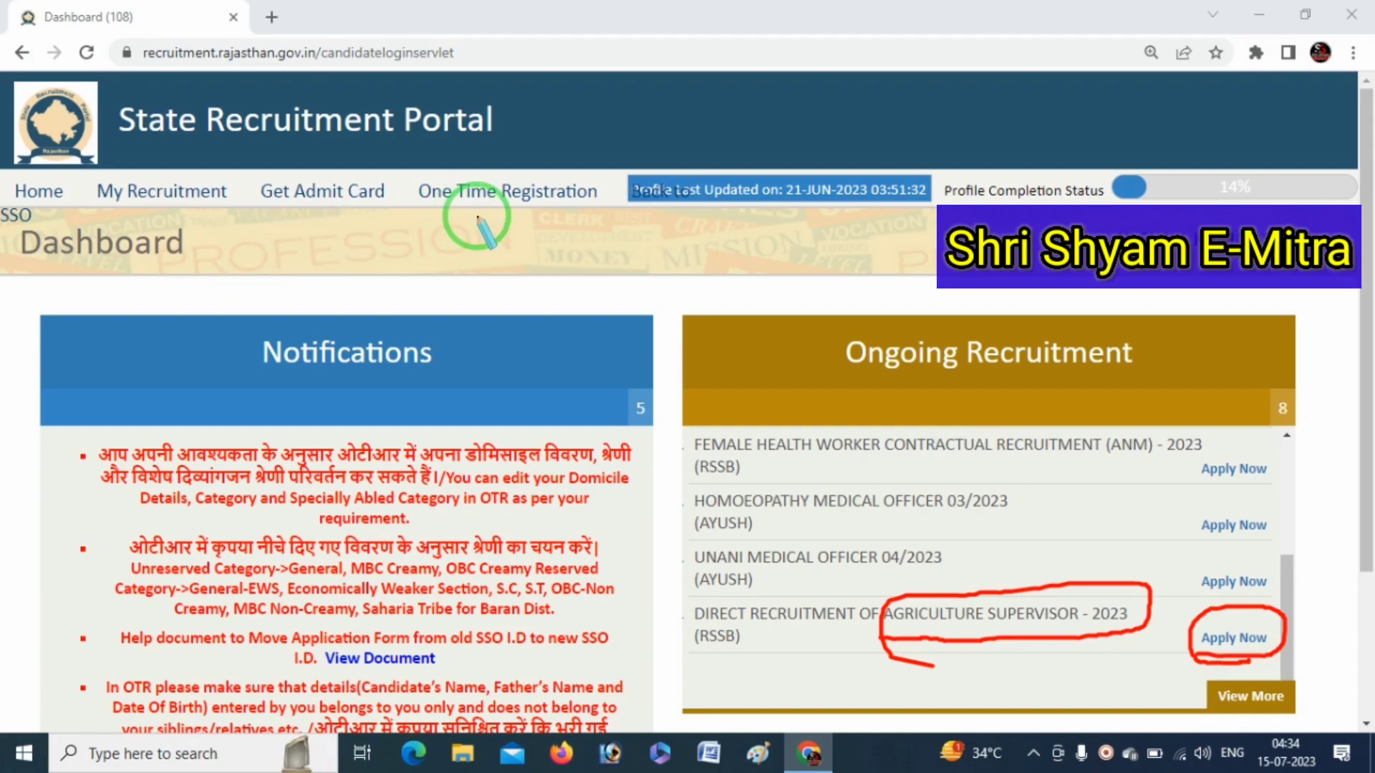
{"action": "mouse_move", "coordinate": [412, 203]}
{"action": "left_mouse_down"}
{"action": "mouse_move", "coordinate": [514, 224]}
{"action": "mouse_move", "coordinate": [614, 200]}
{"action": "mouse_move", "coordinate": [482, 148]}
{"action": "mouse_move", "coordinate": [398, 218]}
{"action": "mouse_move", "coordinate": [513, 233]}
{"action": "left_mouse_up"}
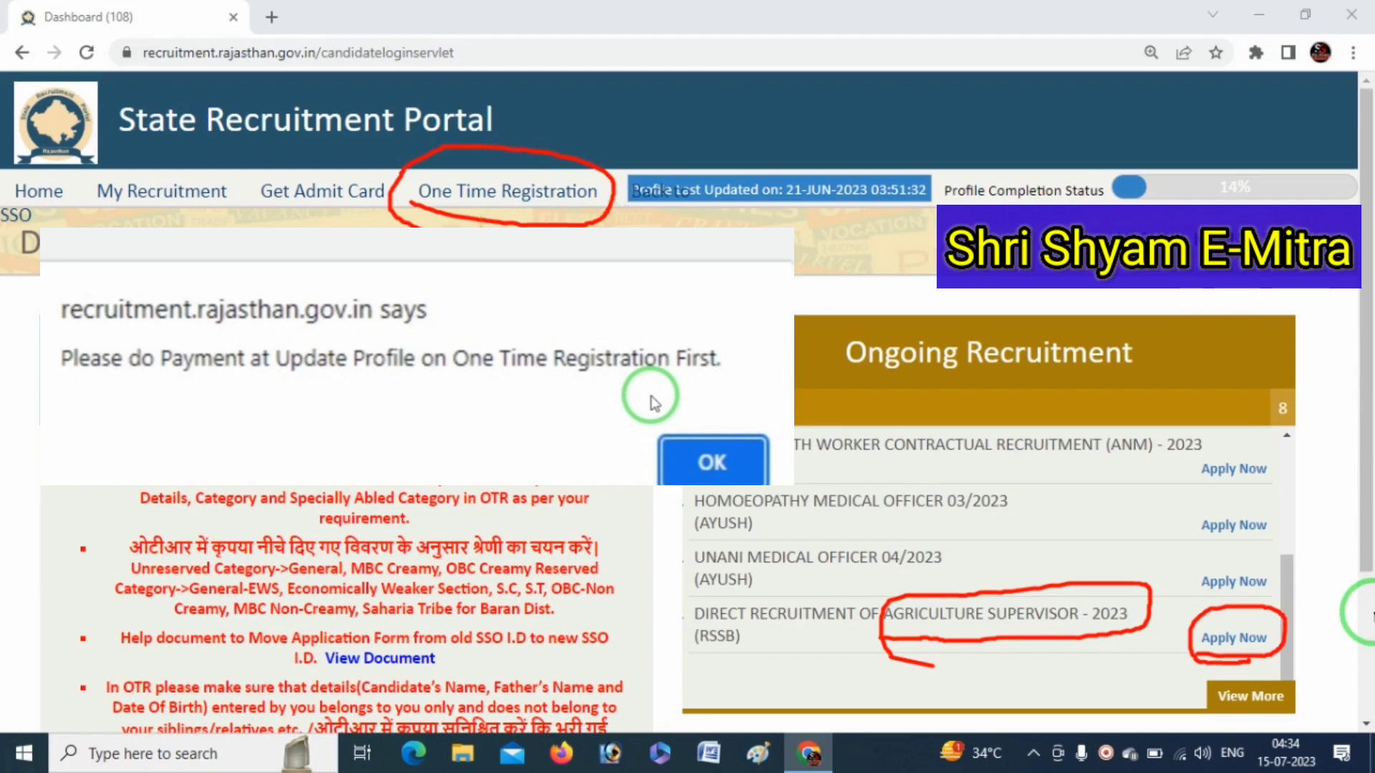
{"action": "left_click_drag", "start_coordinate": [1212, 613], "coordinate": [1301, 586]}
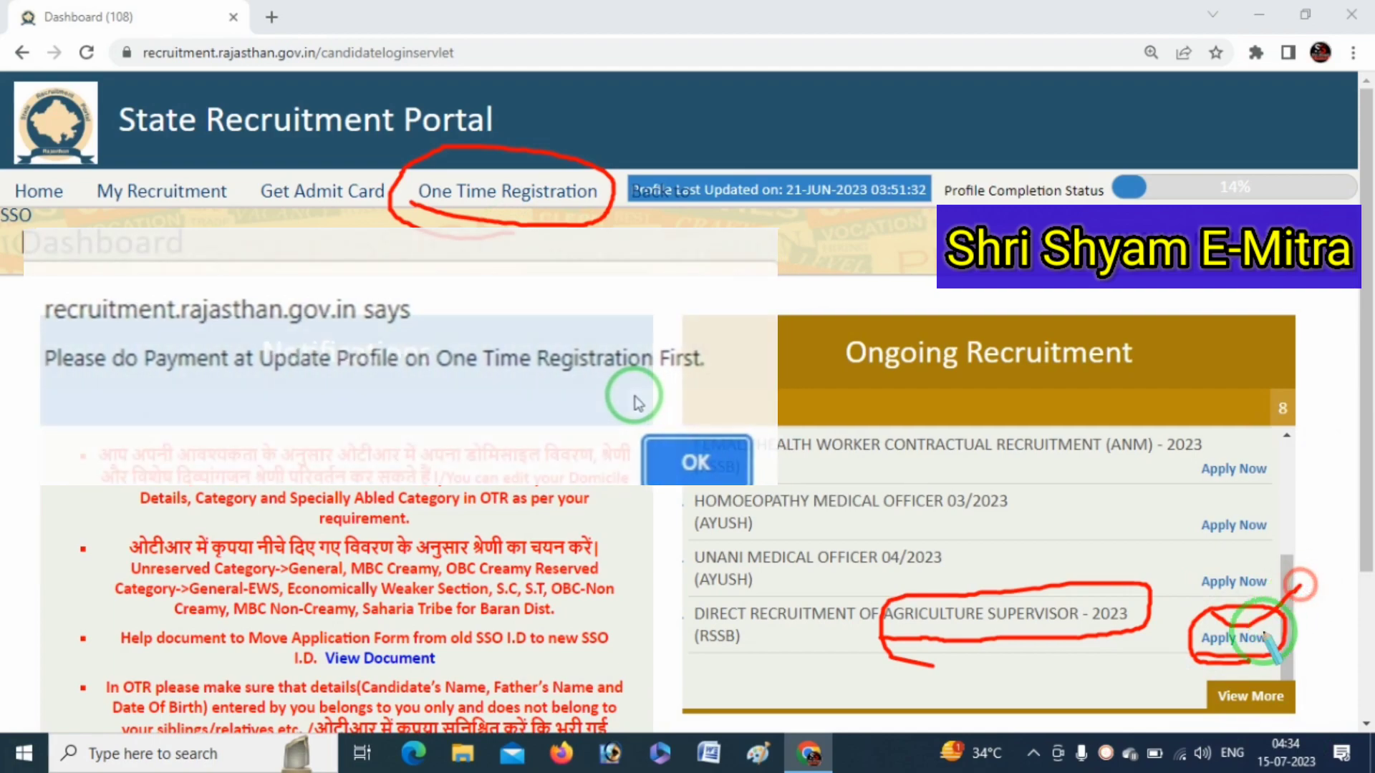
{"action": "mouse_move", "coordinate": [1210, 609]}
{"action": "left_mouse_down"}
{"action": "mouse_move", "coordinate": [1238, 621]}
{"action": "mouse_move", "coordinate": [1290, 588]}
{"action": "left_mouse_up"}
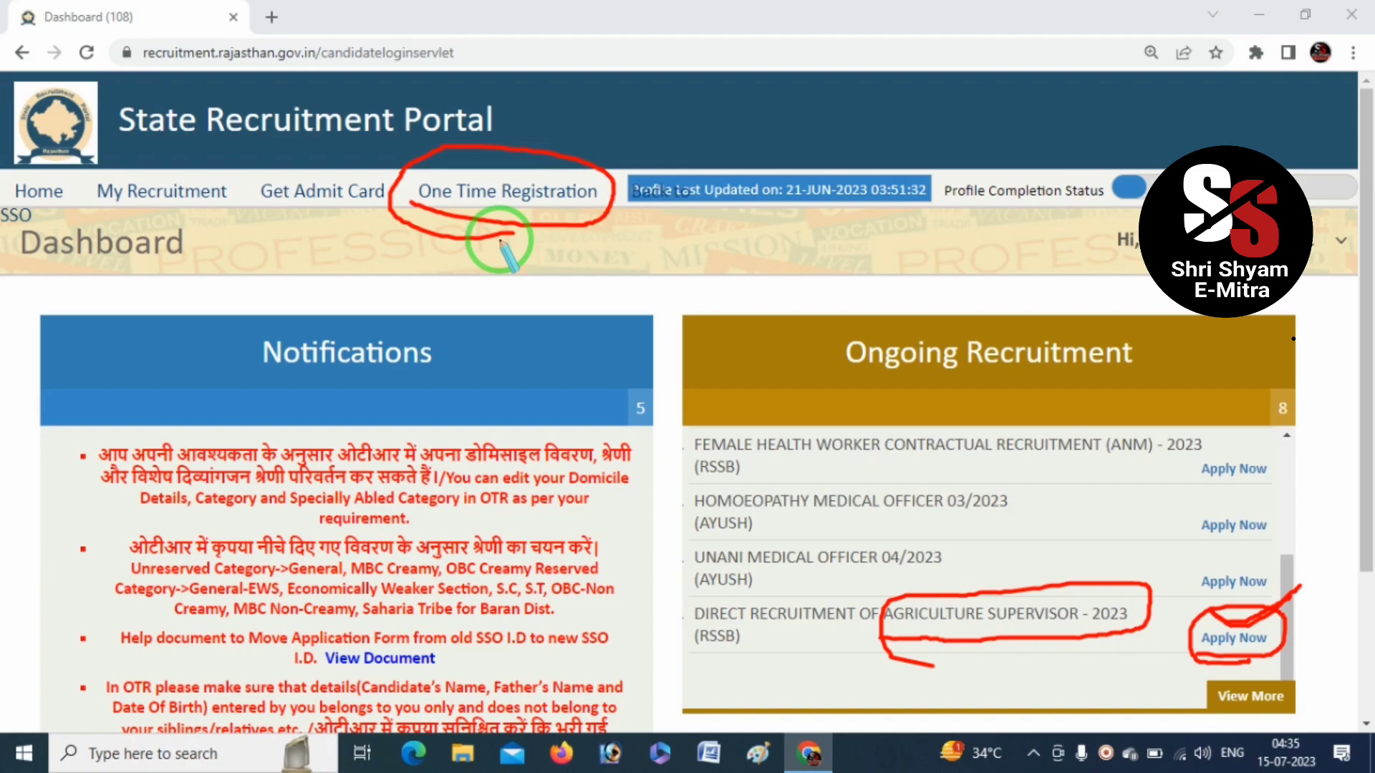
{"action": "right_click", "coordinate": [516, 291]}
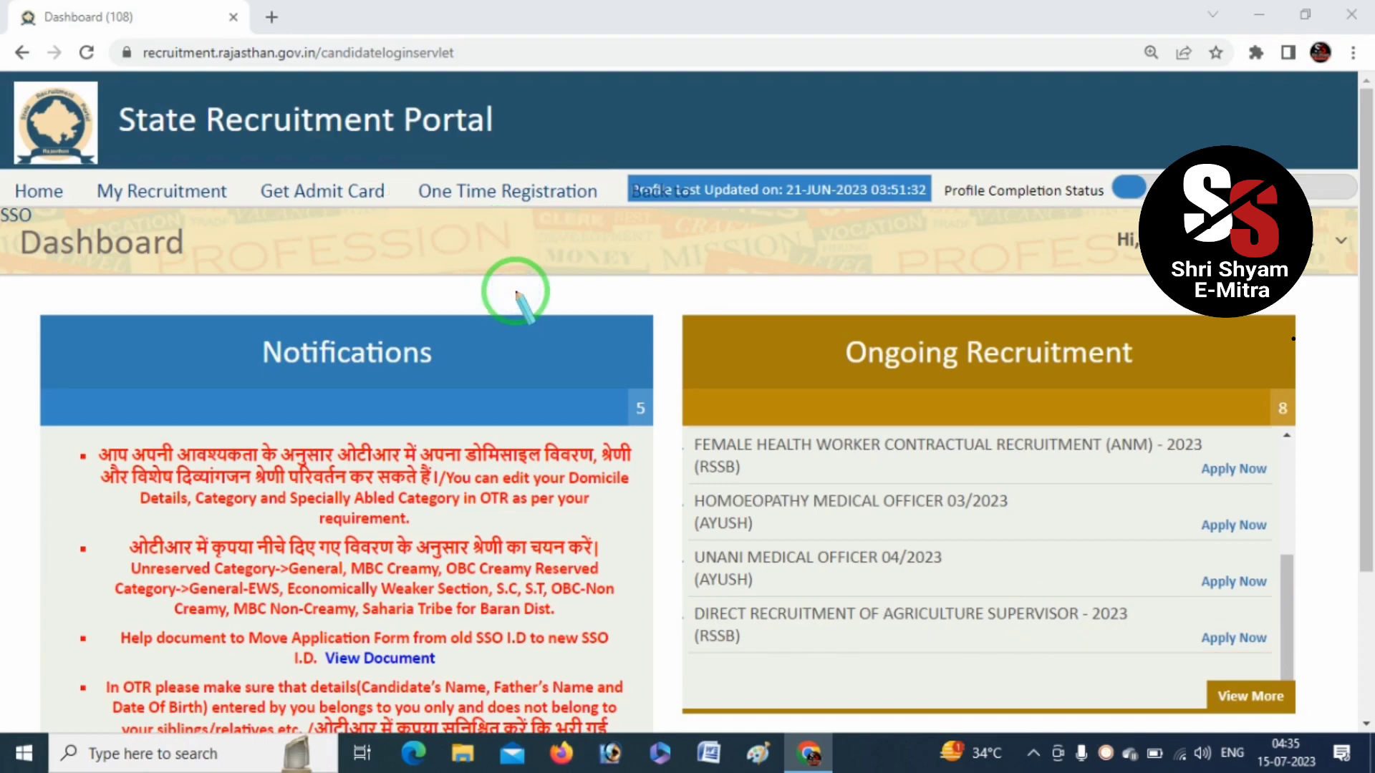
{"action": "key", "text": "Escape"}
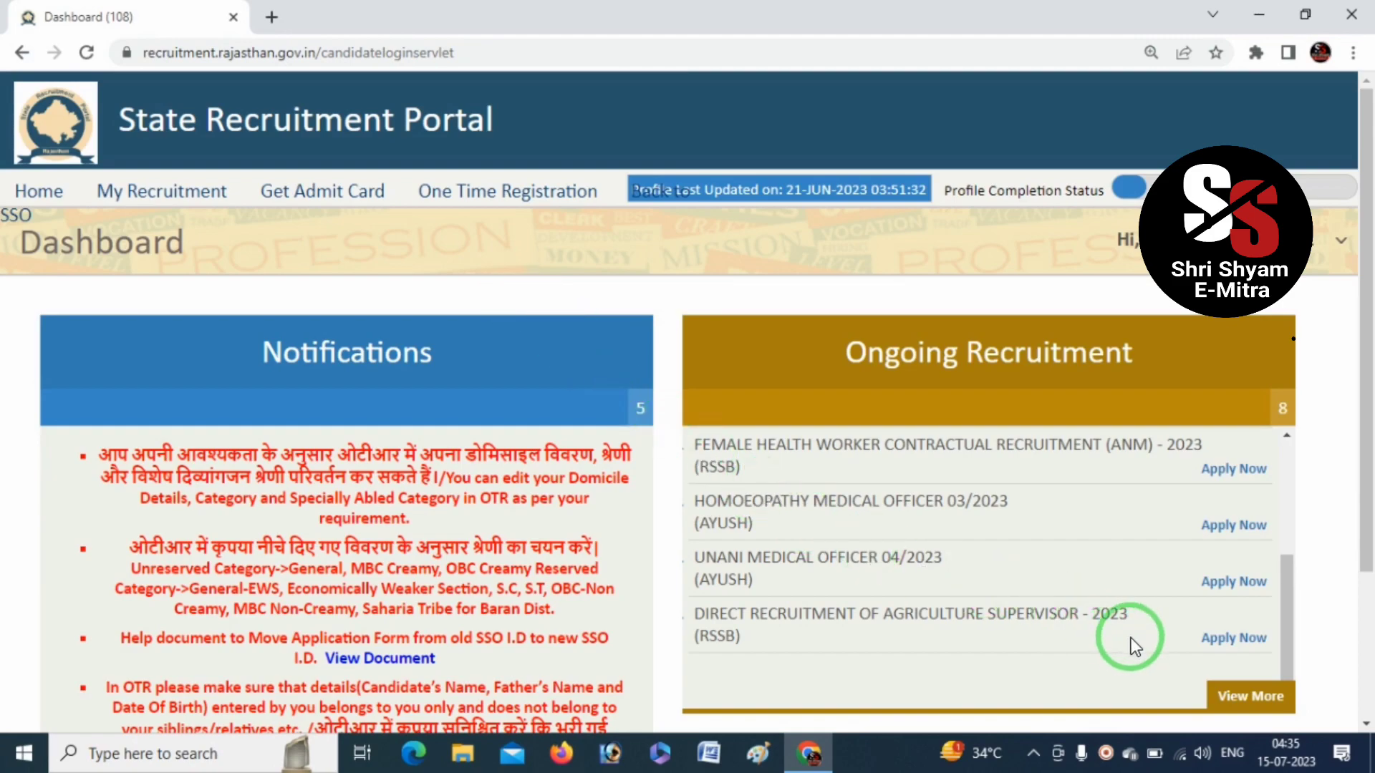
Step: Apply for Direct Recruitment of Agriculture Supervisor - 2023 and select the Agriculture Supervisor post
{"action": "left_click", "coordinate": [1244, 653]}
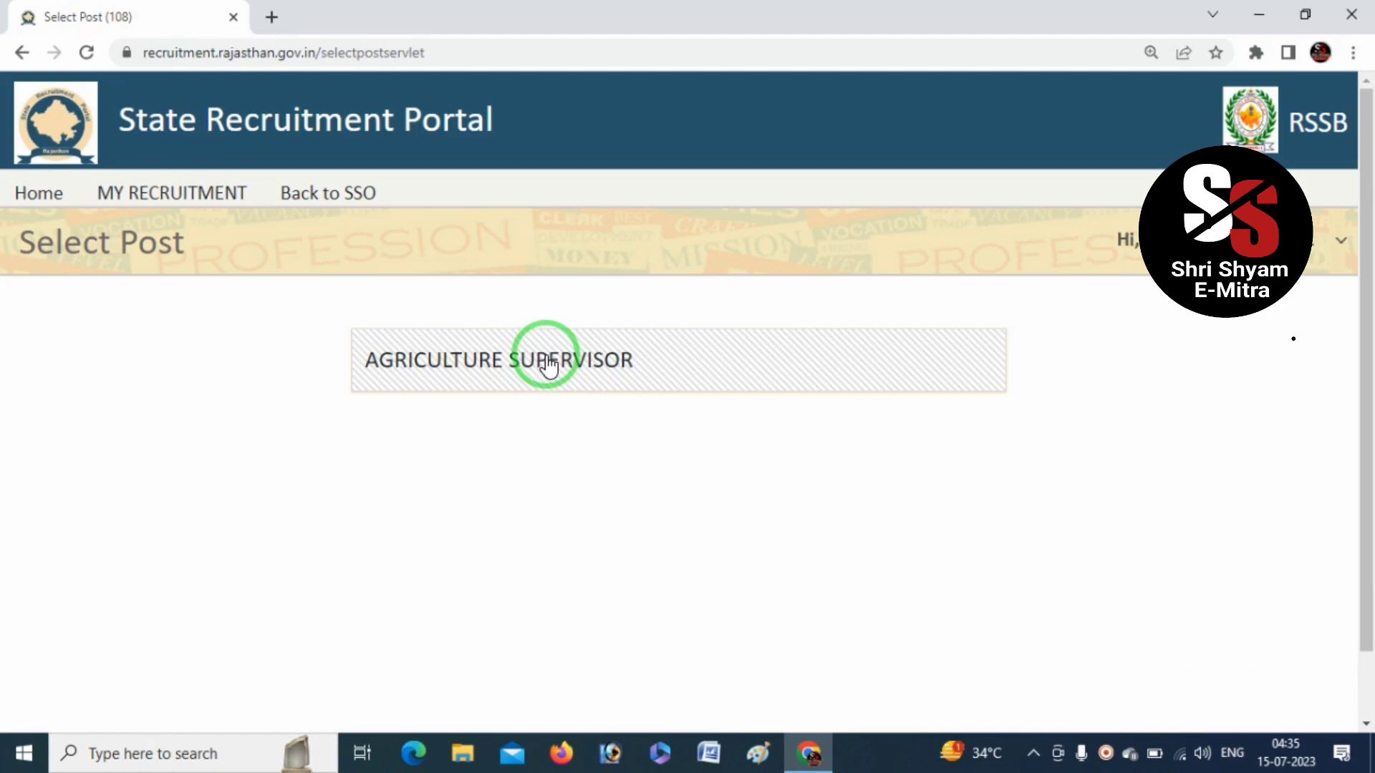
{"action": "left_click", "coordinate": [548, 364]}
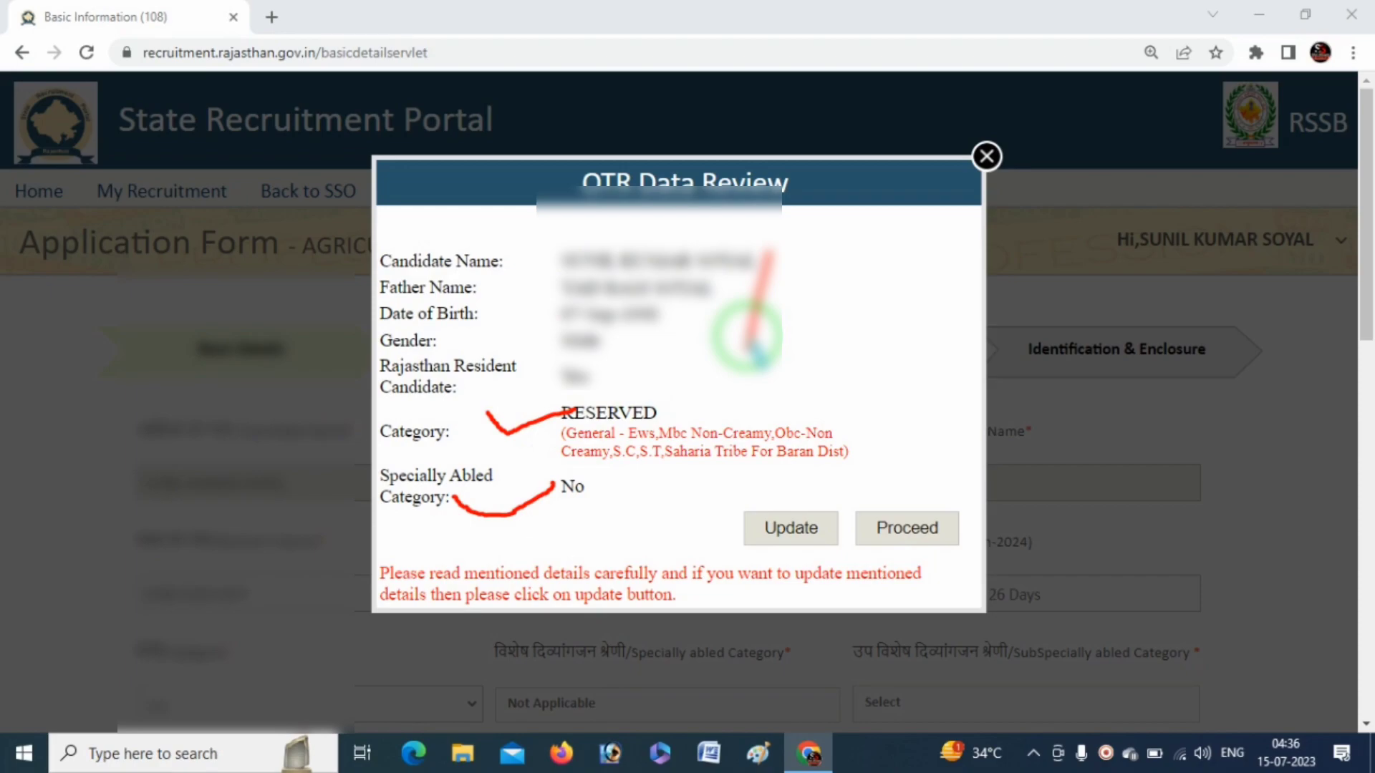
Step: Circle the Update option in the OTR Data Review, clear the marks and proceed to the application form
{"action": "mouse_move", "coordinate": [761, 552]}
{"action": "left_mouse_down"}
{"action": "mouse_move", "coordinate": [817, 560]}
{"action": "mouse_move", "coordinate": [830, 507]}
{"action": "mouse_move", "coordinate": [725, 521]}
{"action": "mouse_move", "coordinate": [785, 564]}
{"action": "left_mouse_up"}
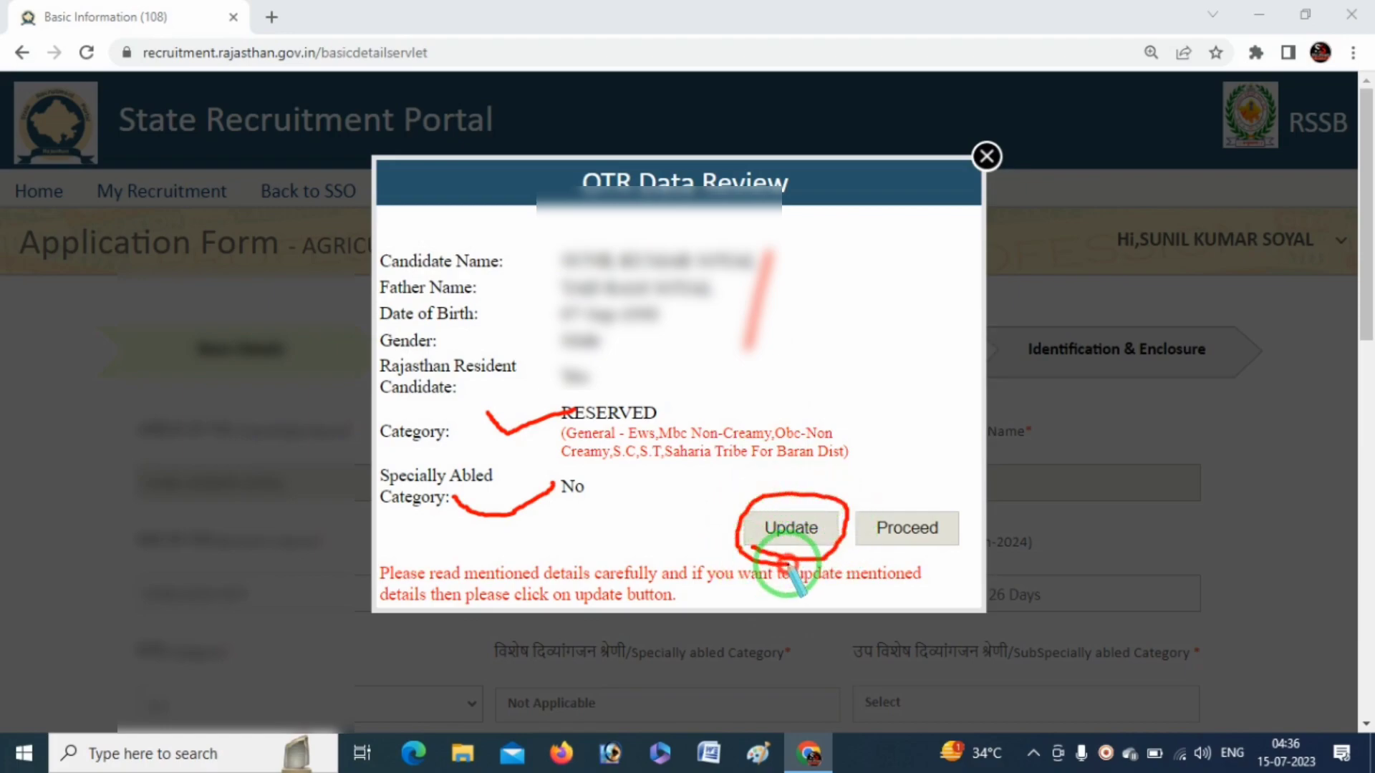
{"action": "right_click", "coordinate": [895, 462]}
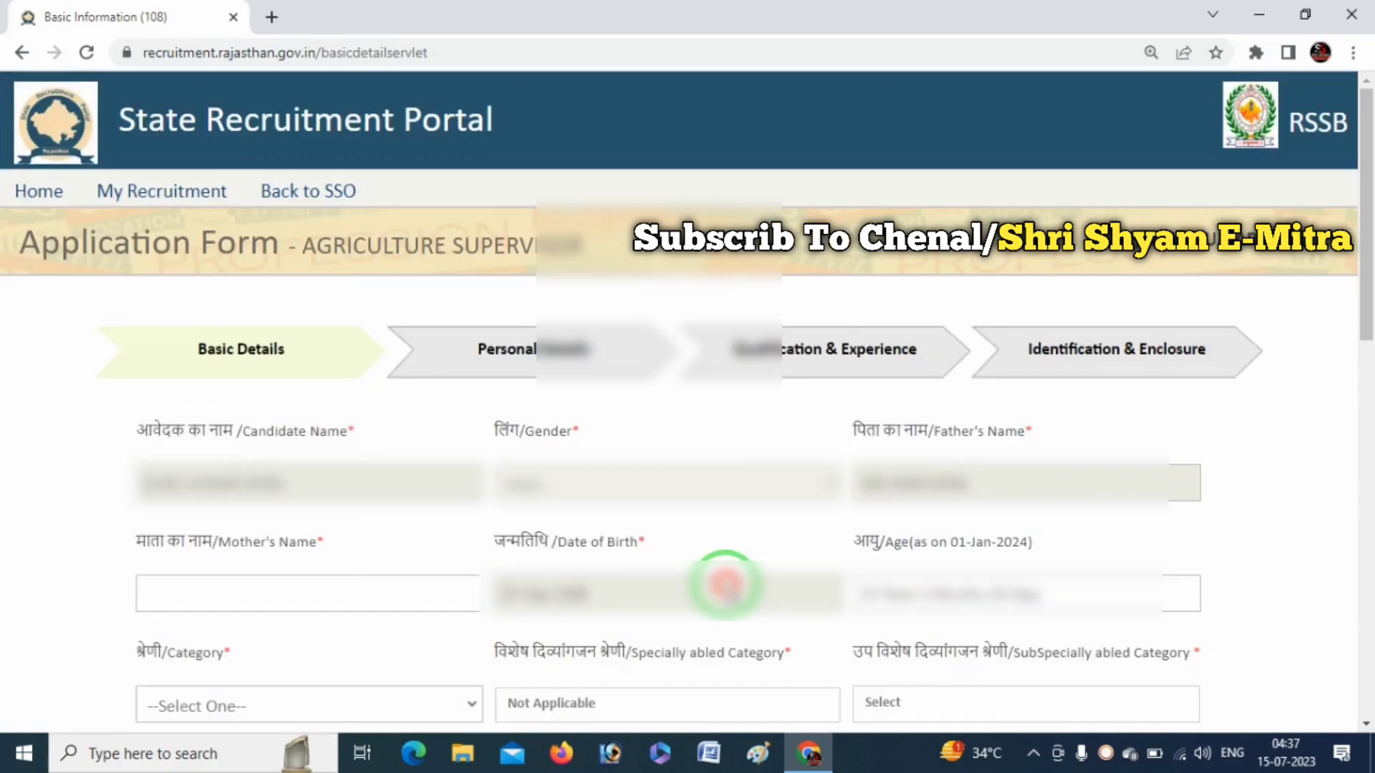
{"action": "left_click", "coordinate": [929, 530]}
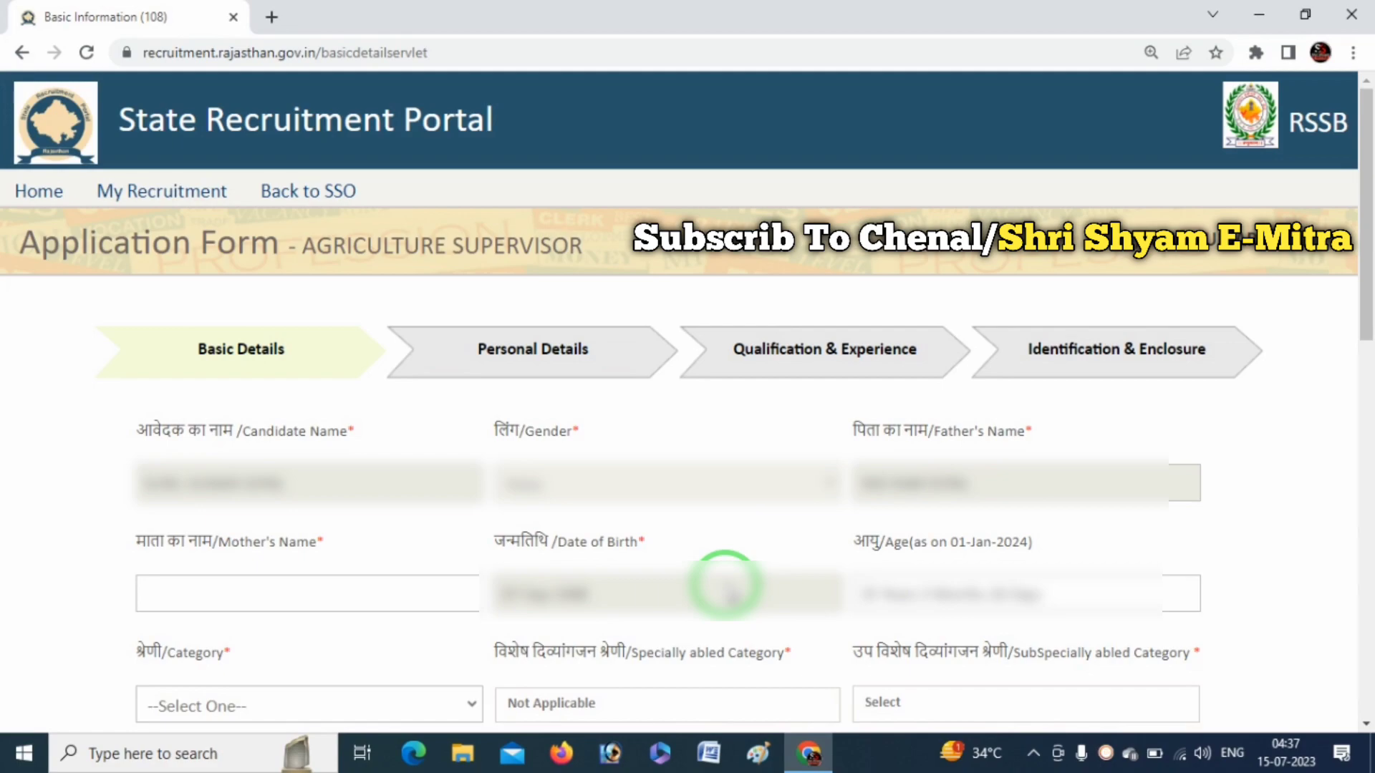
Step: Mark the candidate name, city/village and PIN code fields and the Next control on the Basic Details form with the screen pen
{"action": "mouse_move", "coordinate": [184, 455]}
{"action": "left_mouse_down"}
{"action": "mouse_move", "coordinate": [255, 461]}
{"action": "mouse_move", "coordinate": [348, 426]}
{"action": "left_mouse_up"}
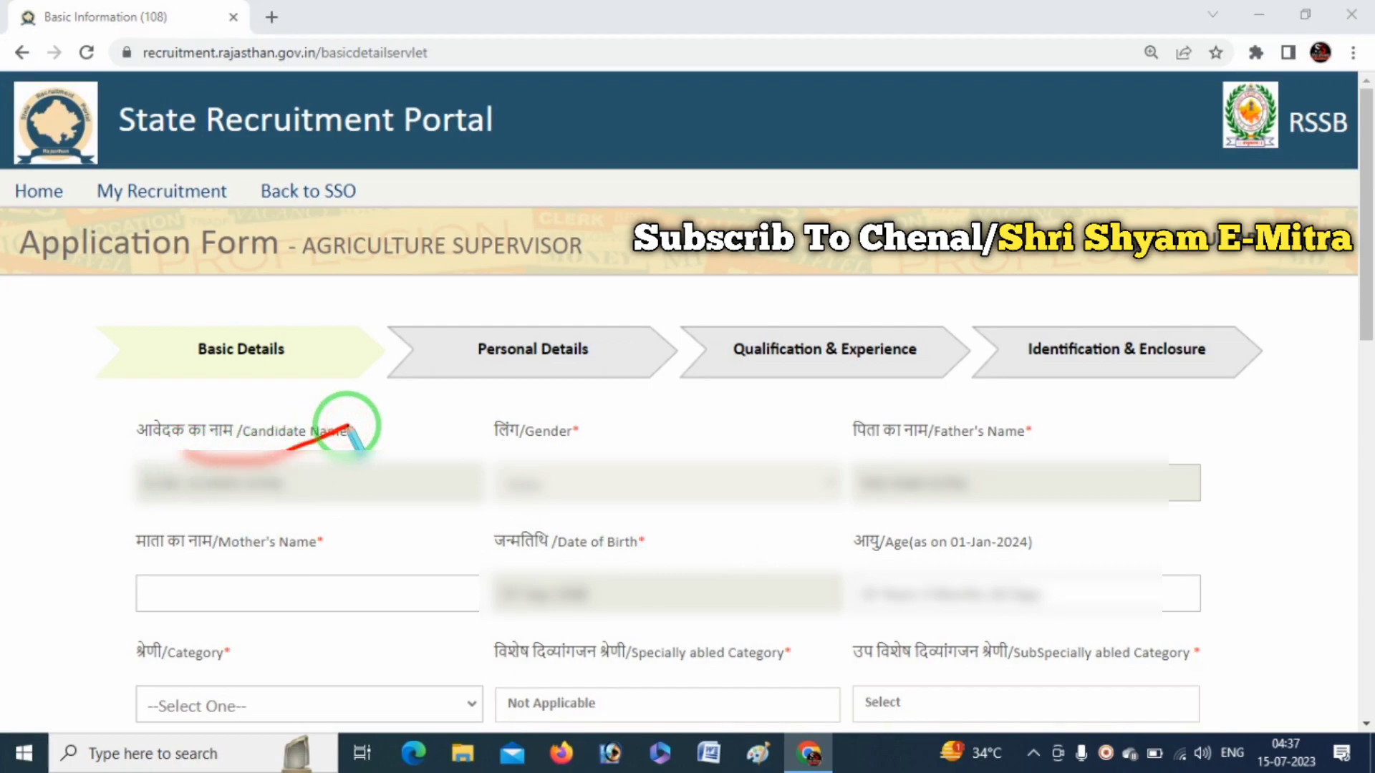
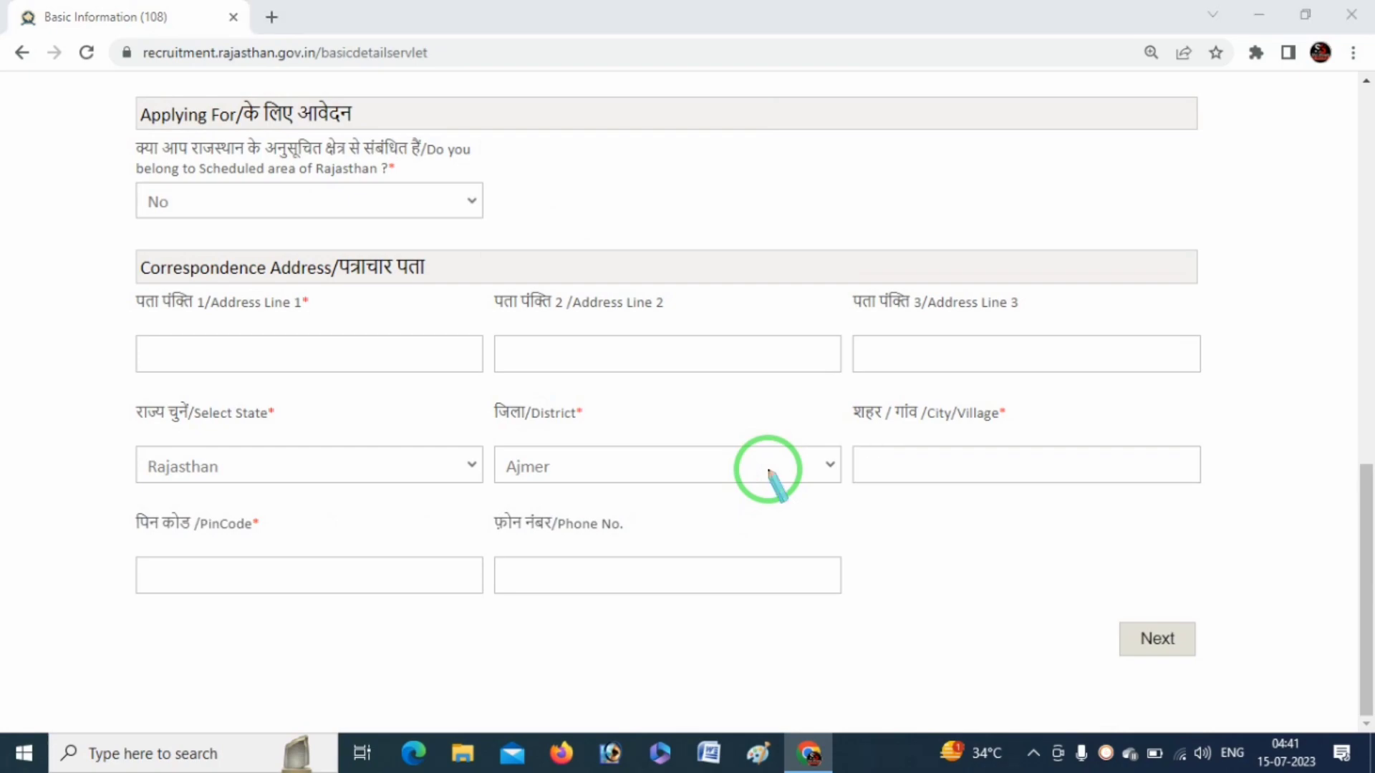
{"action": "left_click", "coordinate": [897, 460]}
{"action": "left_click_drag", "start_coordinate": [898, 461], "coordinate": [1095, 435]}
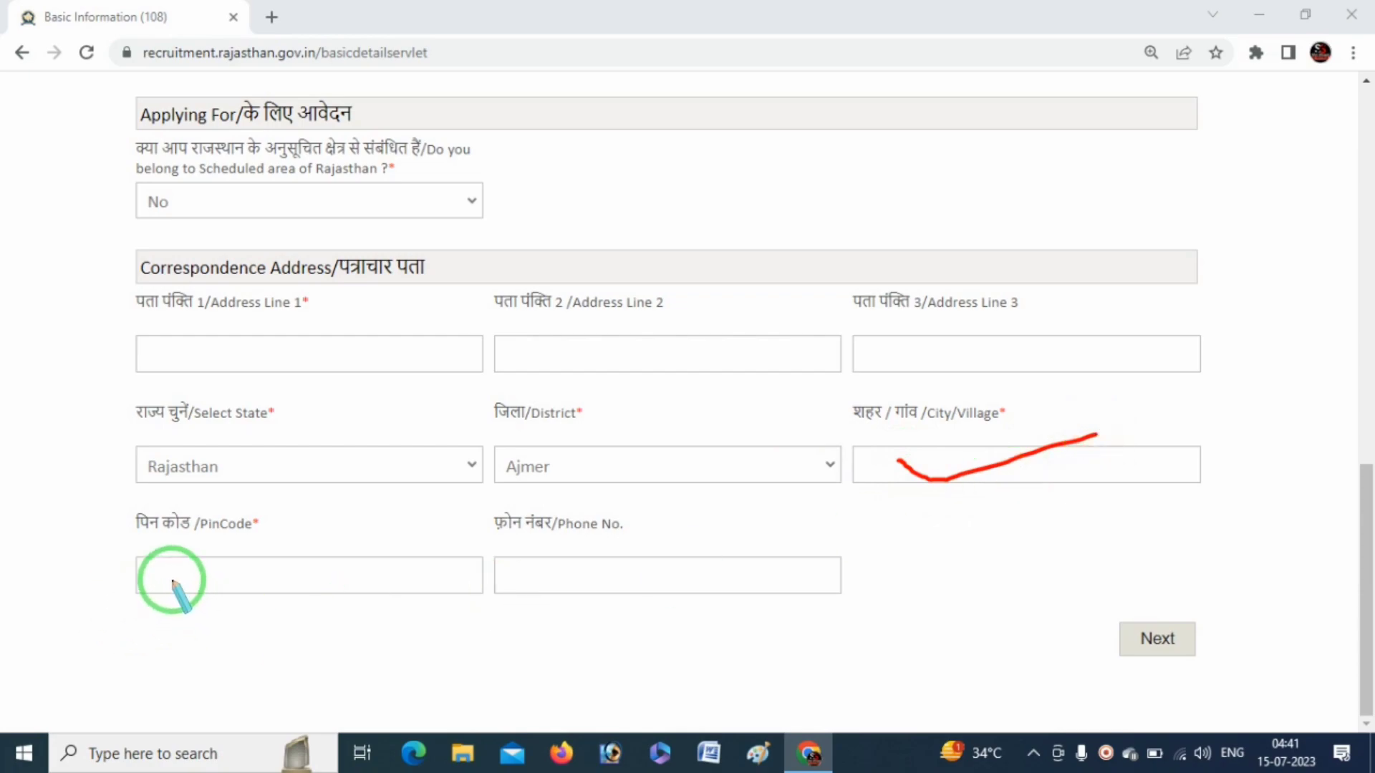
{"action": "mouse_move", "coordinate": [172, 572]}
{"action": "left_mouse_down"}
{"action": "mouse_move", "coordinate": [190, 584]}
{"action": "mouse_move", "coordinate": [305, 551]}
{"action": "left_mouse_up"}
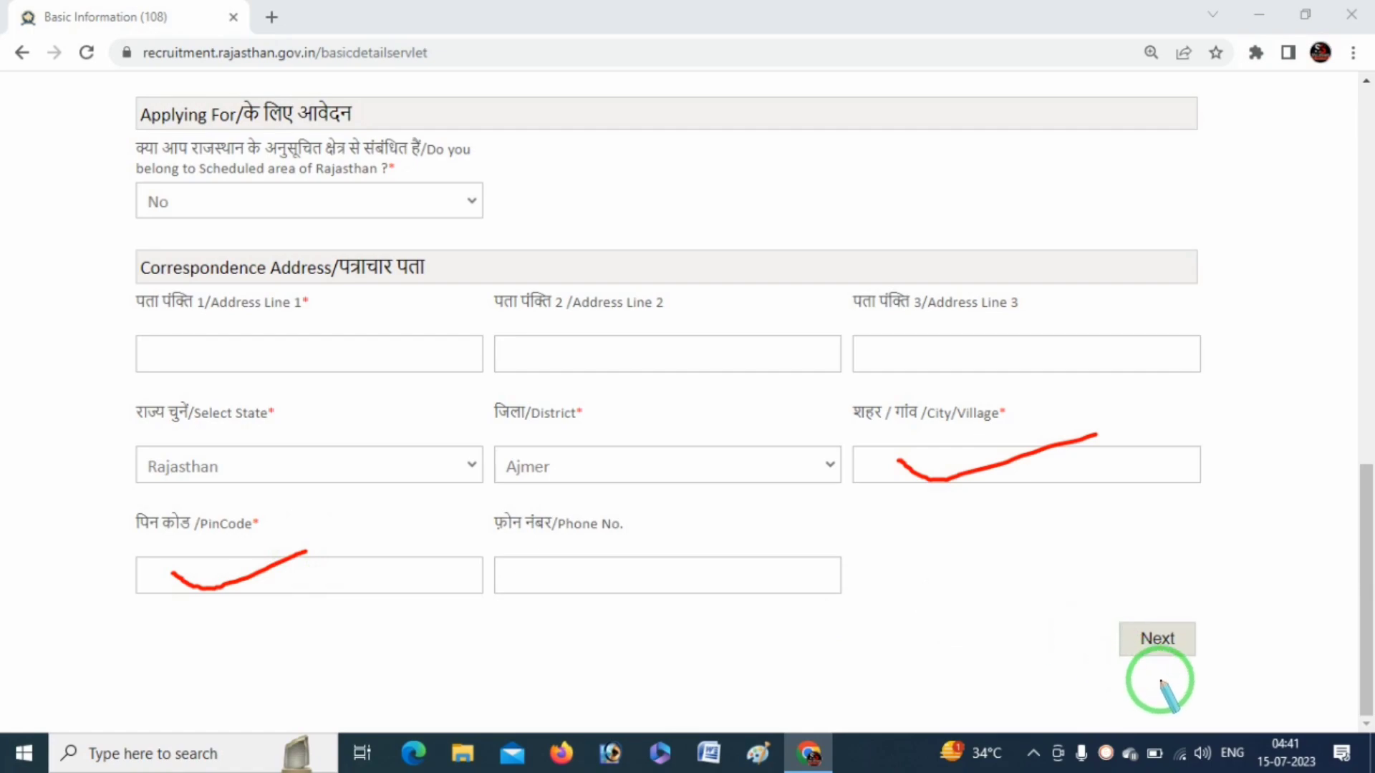
{"action": "mouse_move", "coordinate": [1124, 662]}
{"action": "left_mouse_down"}
{"action": "mouse_move", "coordinate": [1215, 644]}
{"action": "mouse_move", "coordinate": [1129, 620]}
{"action": "mouse_move", "coordinate": [1195, 661]}
{"action": "left_mouse_up"}
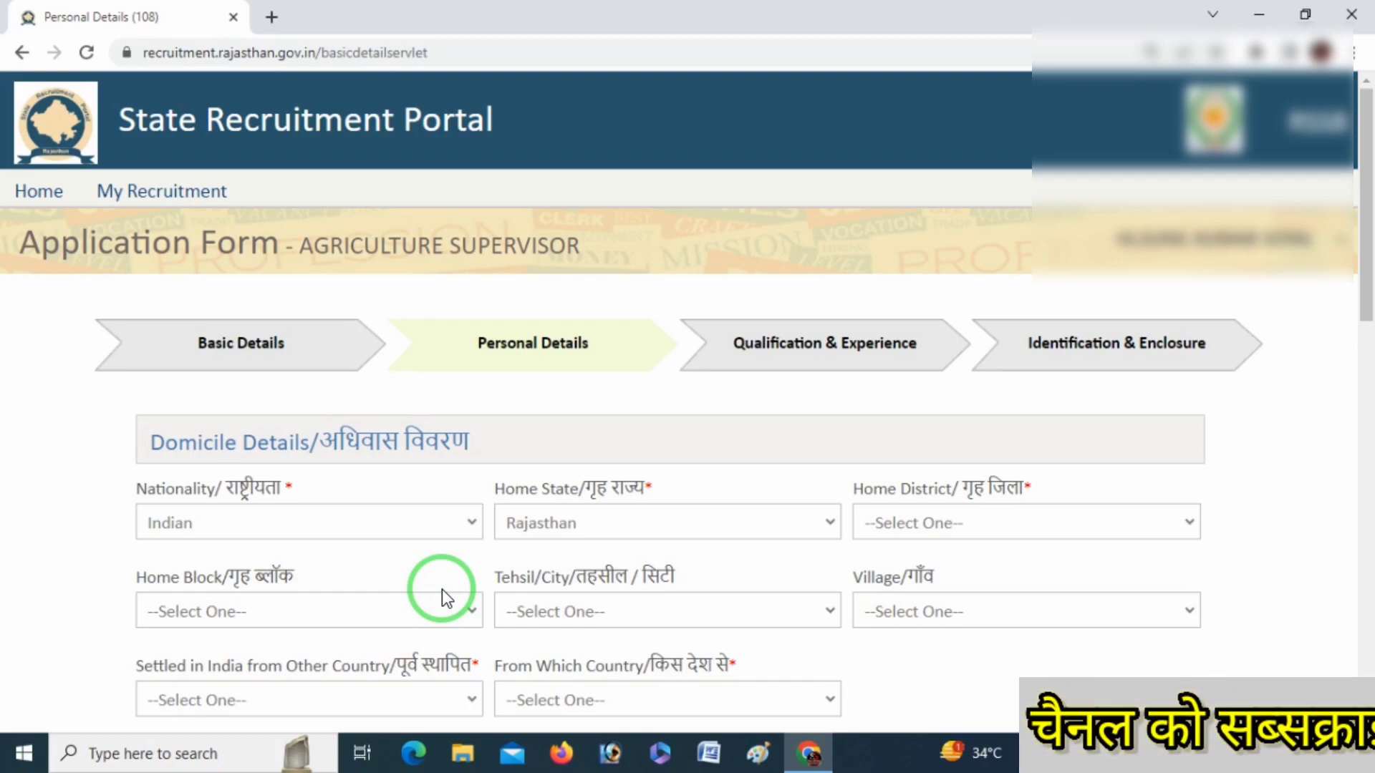
Step: Circle the Personal Details stage, mark the Domicile Details heading with the screen pen, and clear the marks
{"action": "key", "text": "ctrl+2"}
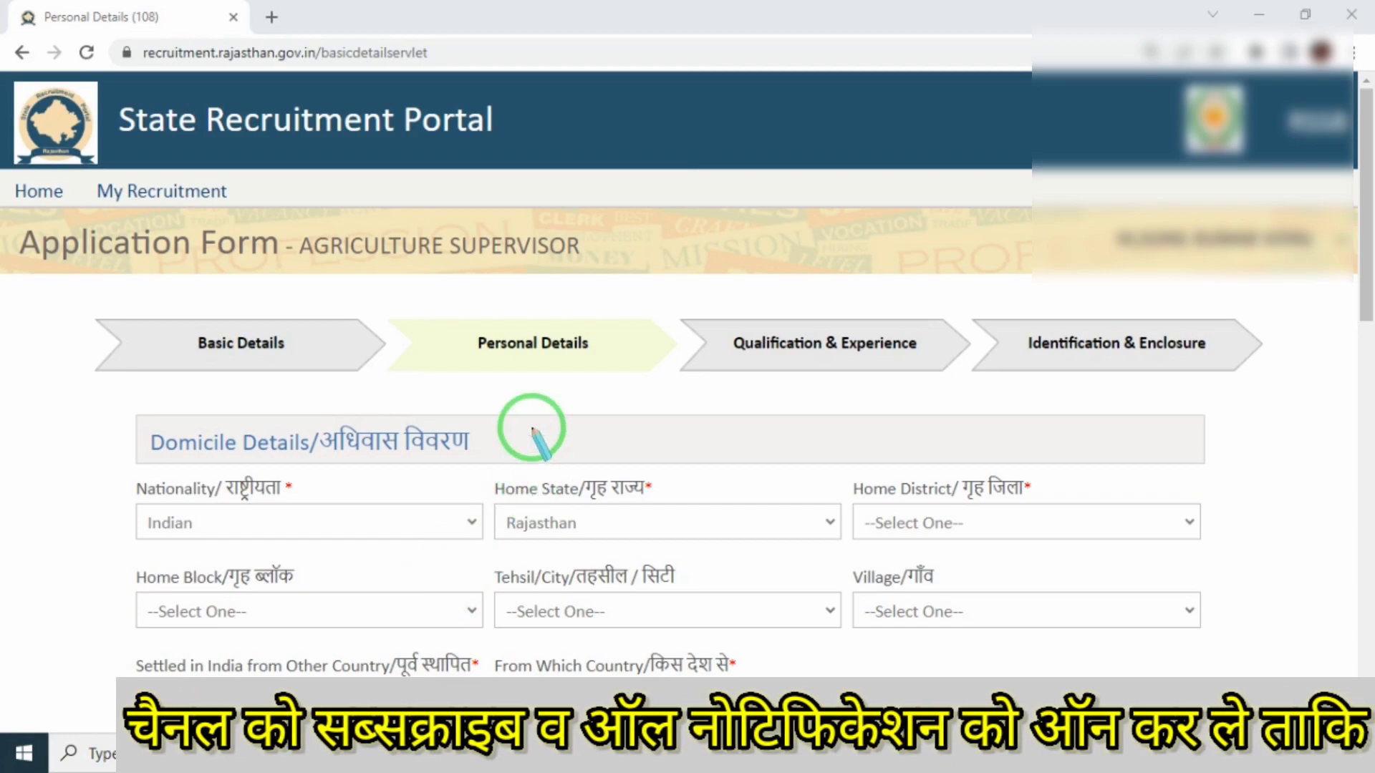
{"action": "mouse_move", "coordinate": [466, 365]}
{"action": "left_mouse_down"}
{"action": "mouse_move", "coordinate": [598, 343]}
{"action": "mouse_move", "coordinate": [530, 308]}
{"action": "mouse_move", "coordinate": [530, 373]}
{"action": "mouse_move", "coordinate": [555, 374]}
{"action": "left_mouse_up"}
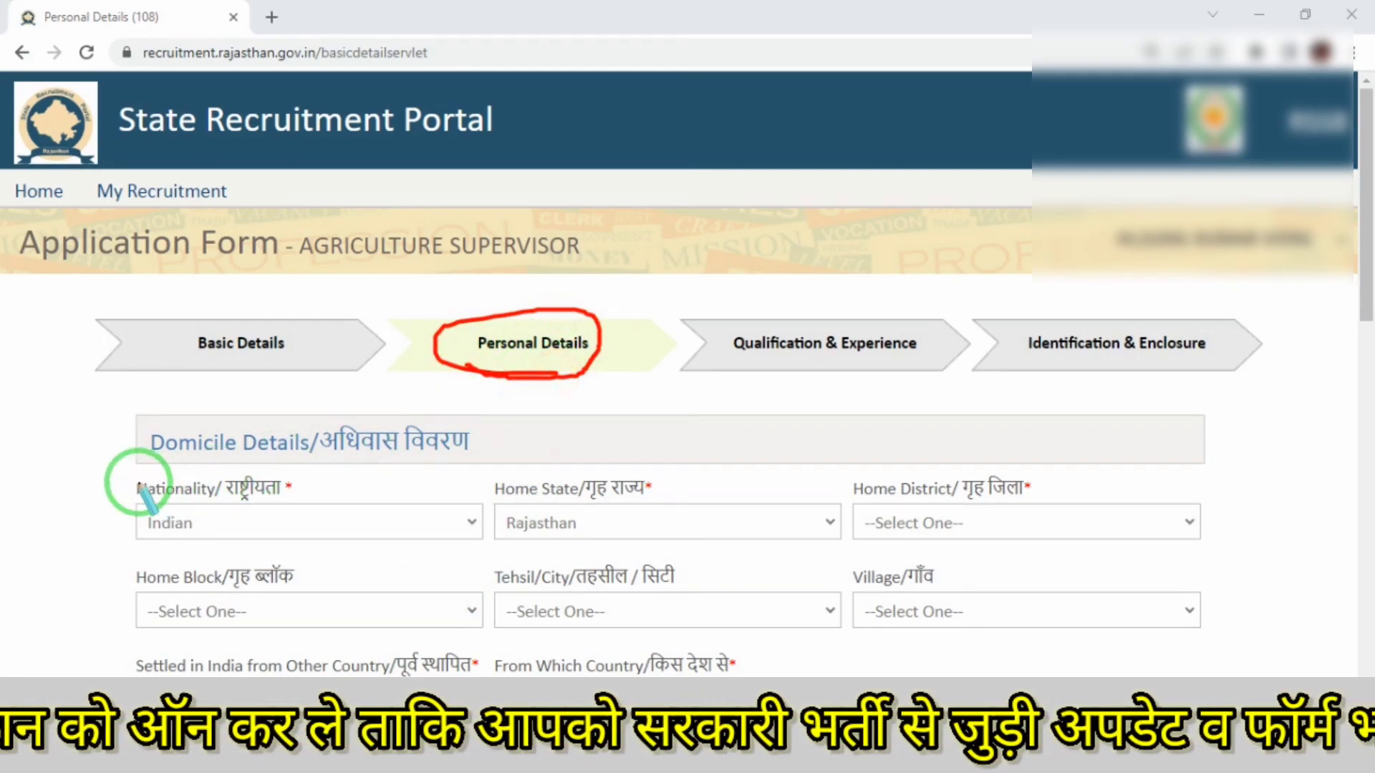
{"action": "mouse_move", "coordinate": [86, 445]}
{"action": "left_mouse_down"}
{"action": "mouse_move", "coordinate": [197, 451]}
{"action": "mouse_move", "coordinate": [219, 438]}
{"action": "left_mouse_up"}
{"action": "right_click", "coordinate": [620, 470]}
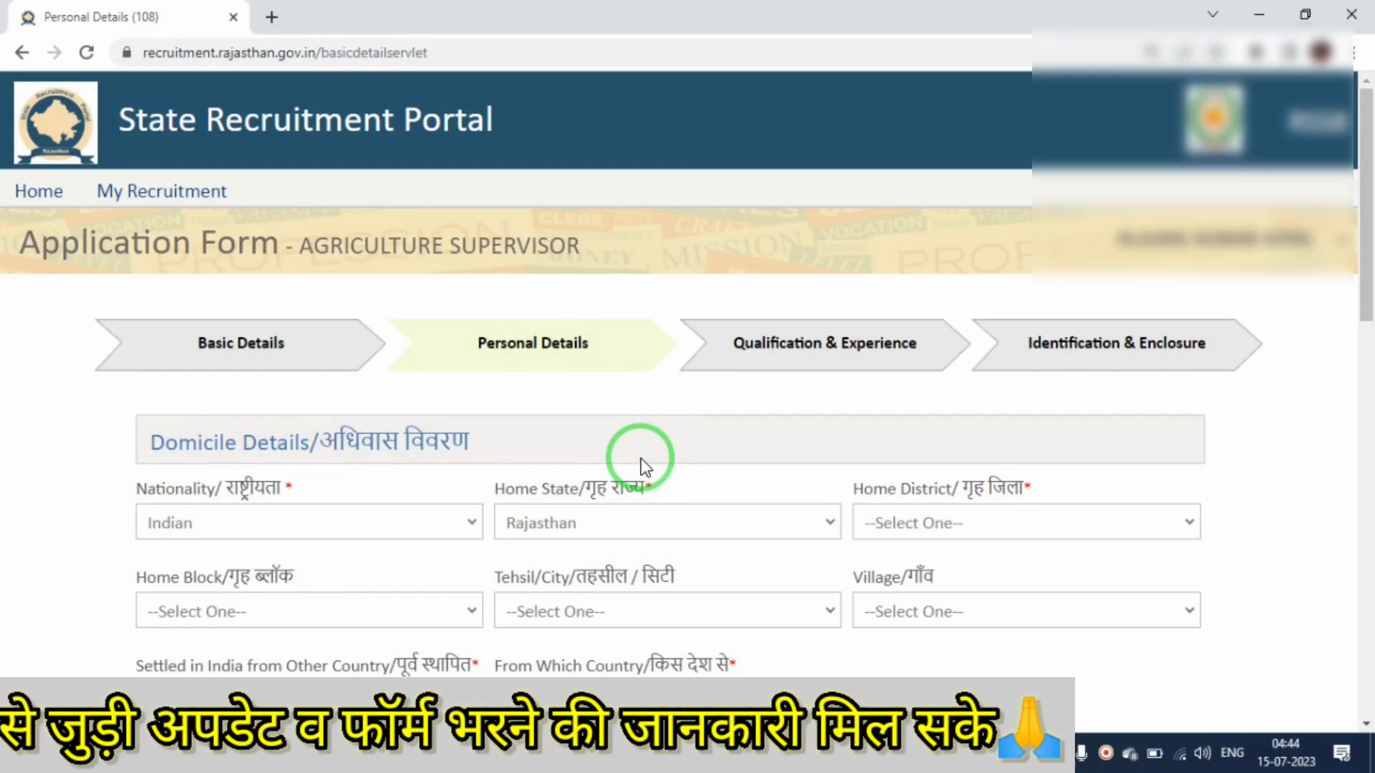
Step: Check the nationality and home state options in Domicile Details and set the home district to Ajmer
{"action": "scroll", "coordinate": [1364, 280], "scroll_direction": "down", "scroll_amount": 3}
{"action": "scroll", "coordinate": [1364, 286], "scroll_direction": "down", "scroll_amount": 3}
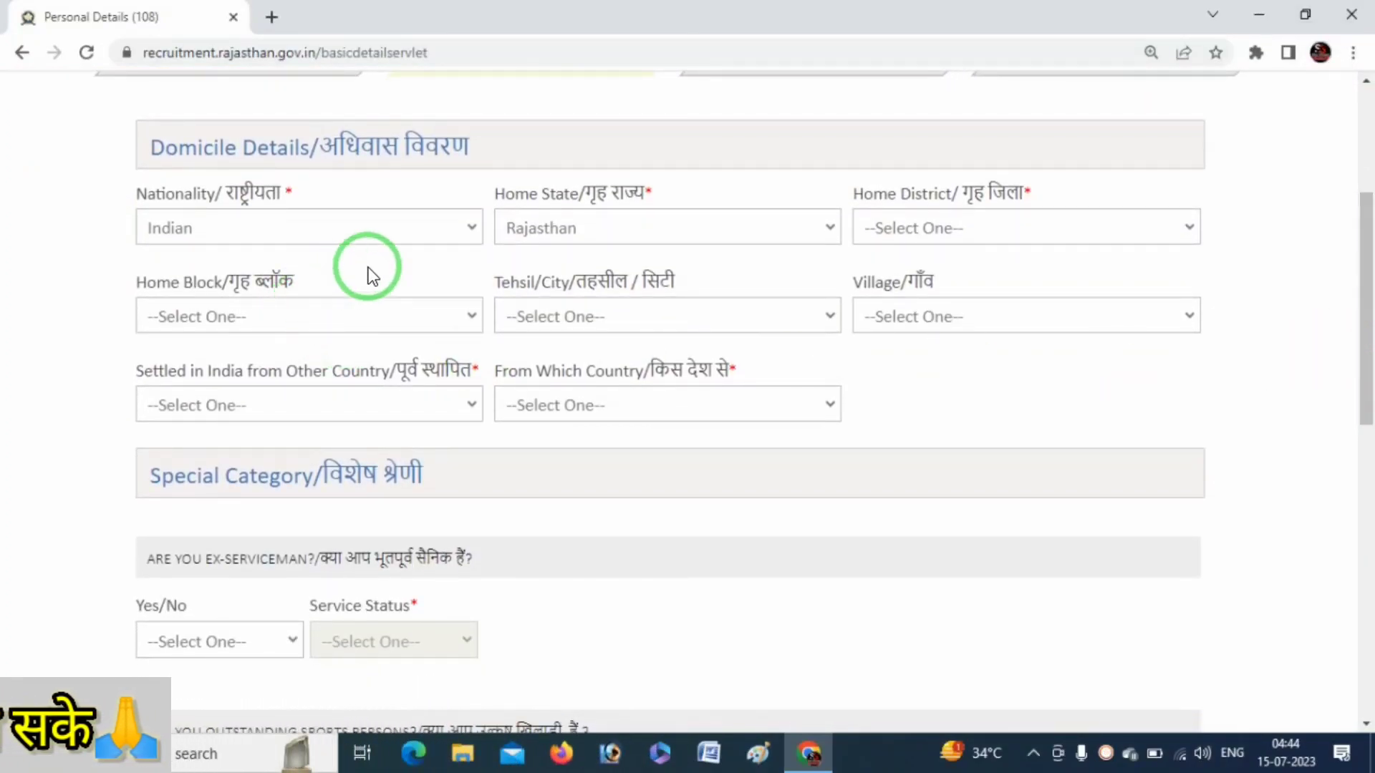
{"action": "left_click", "coordinate": [424, 229]}
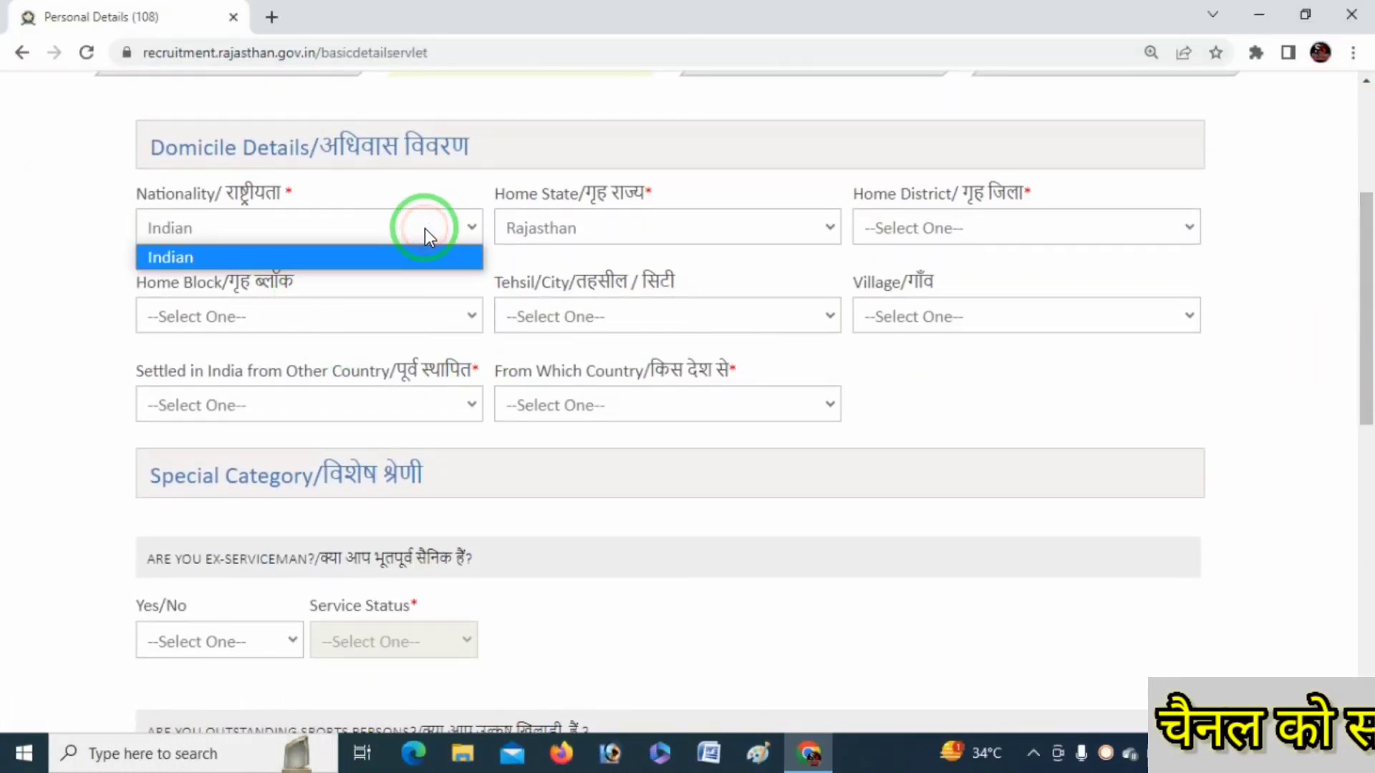
{"action": "left_click", "coordinate": [728, 230]}
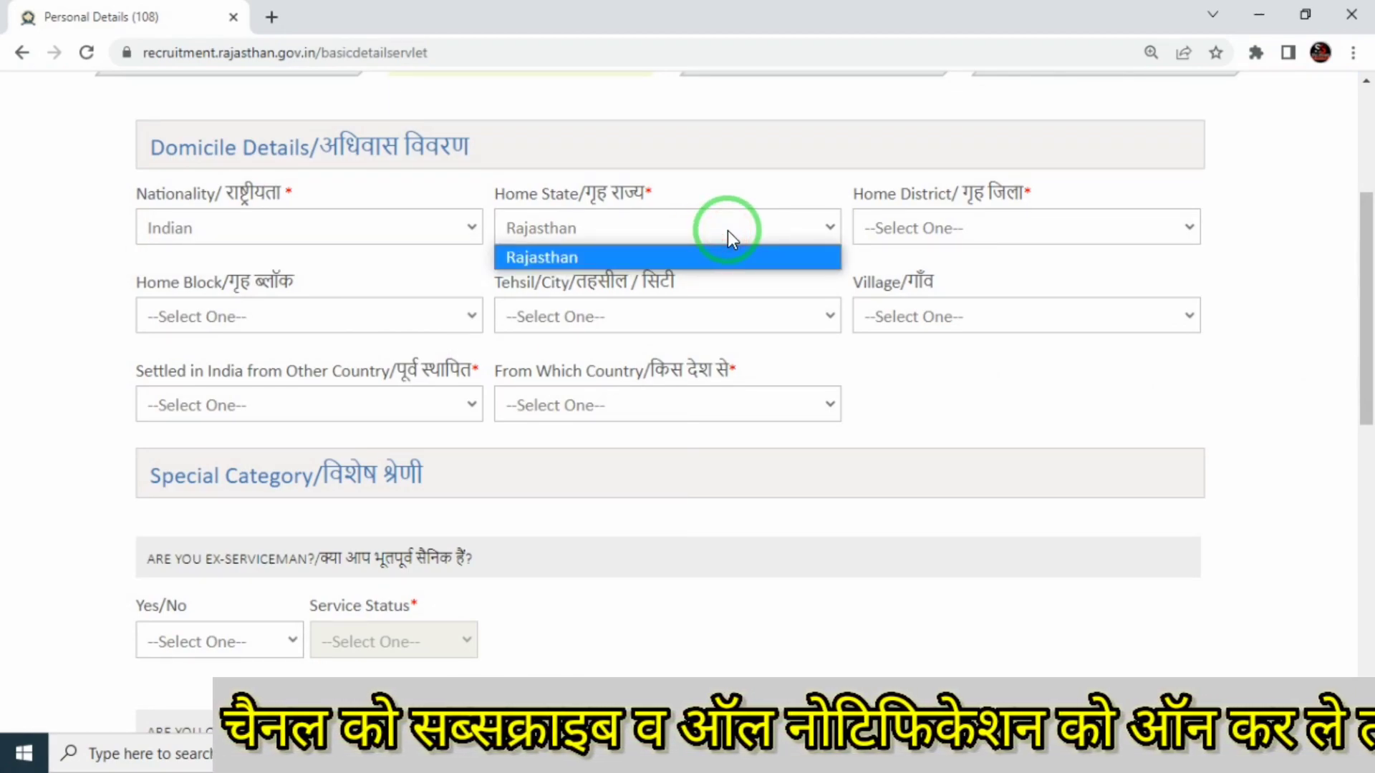
{"action": "left_click", "coordinate": [956, 226]}
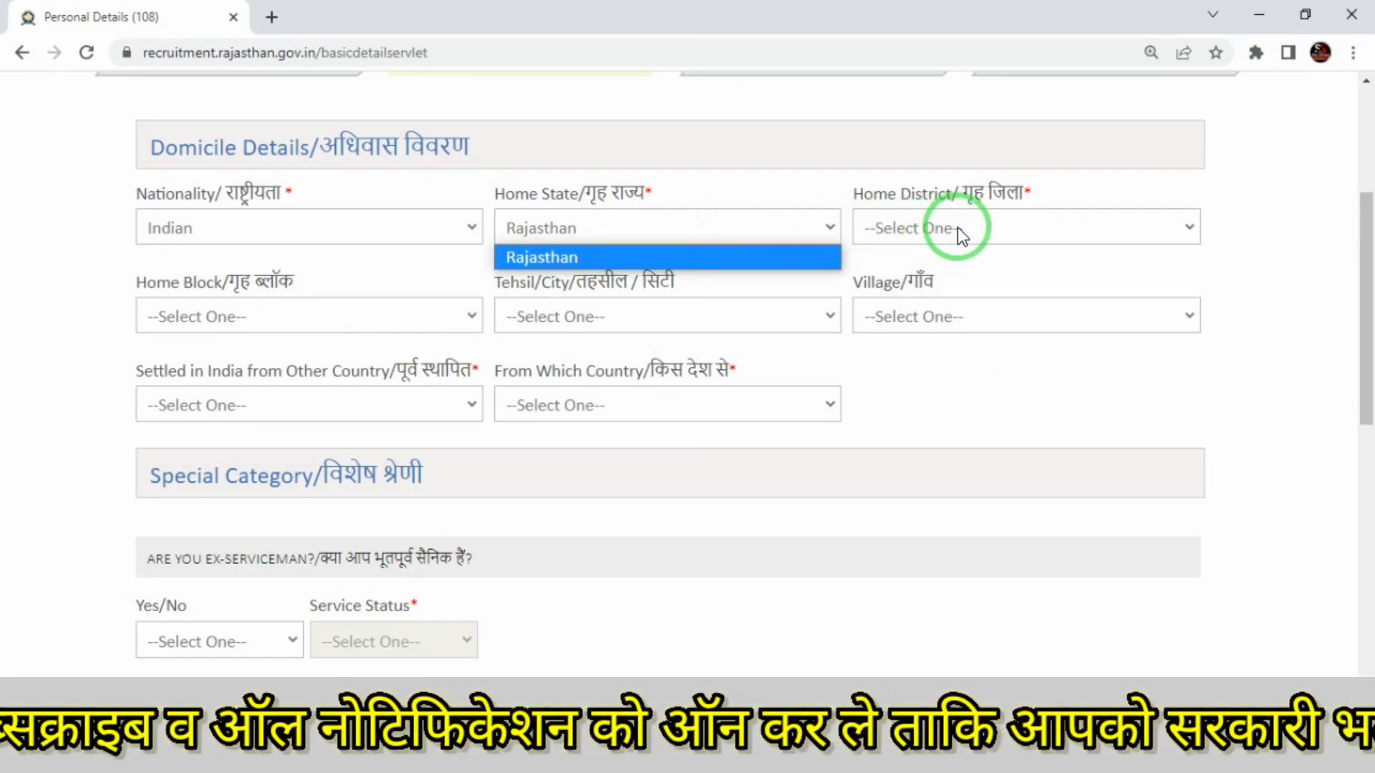
{"action": "left_click", "coordinate": [972, 229]}
{"action": "key", "text": "Down"}
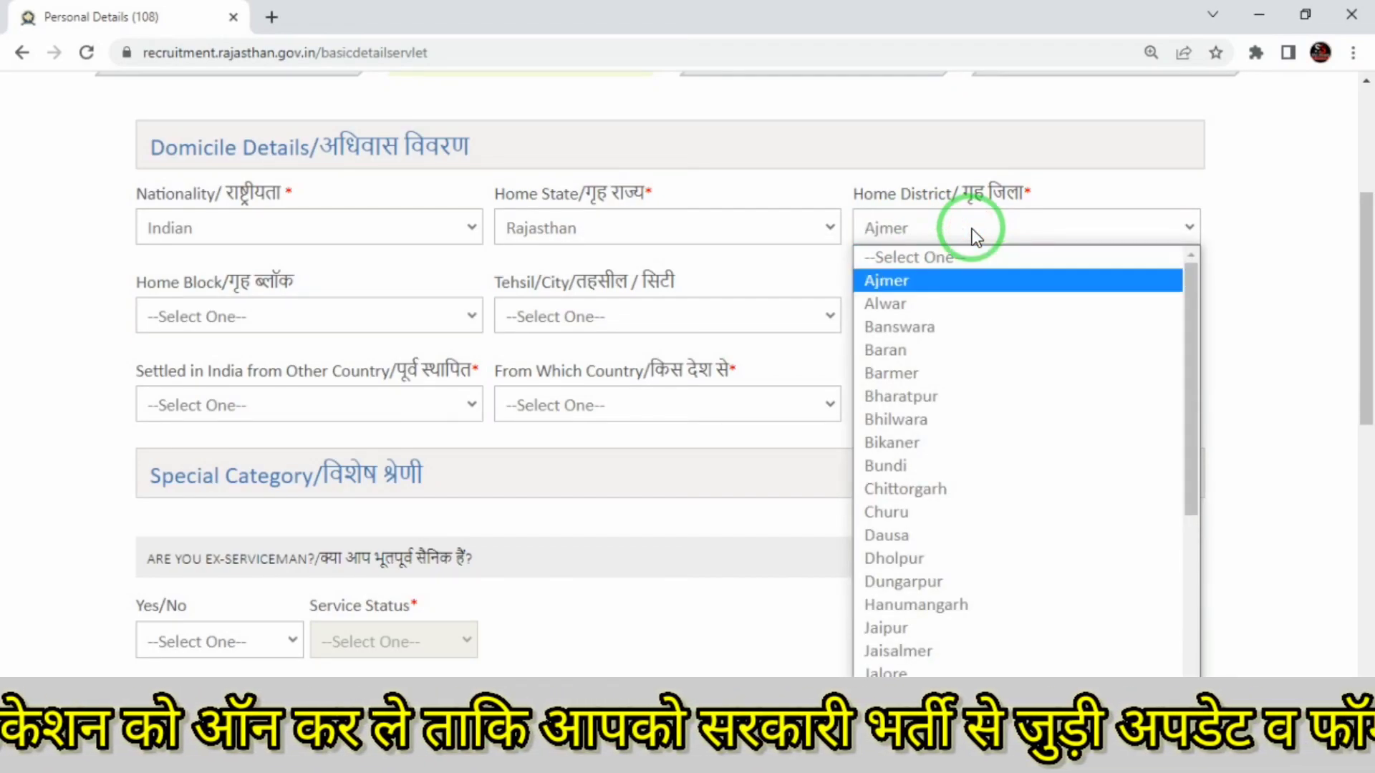
{"action": "key", "text": "Return"}
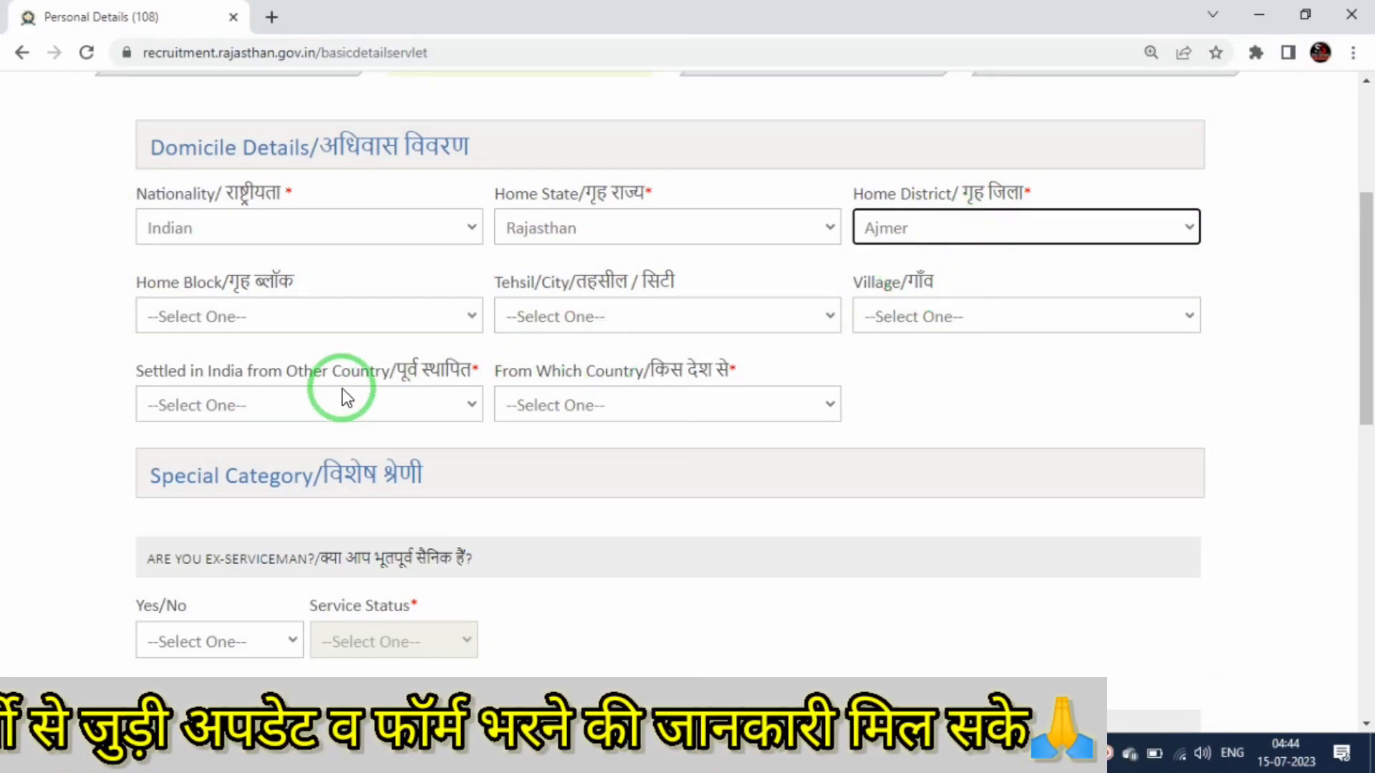
Step: Set the home block to Kekri, the tehsil/city to Bhinay and the village to Baneriya
{"action": "left_click", "coordinate": [349, 319]}
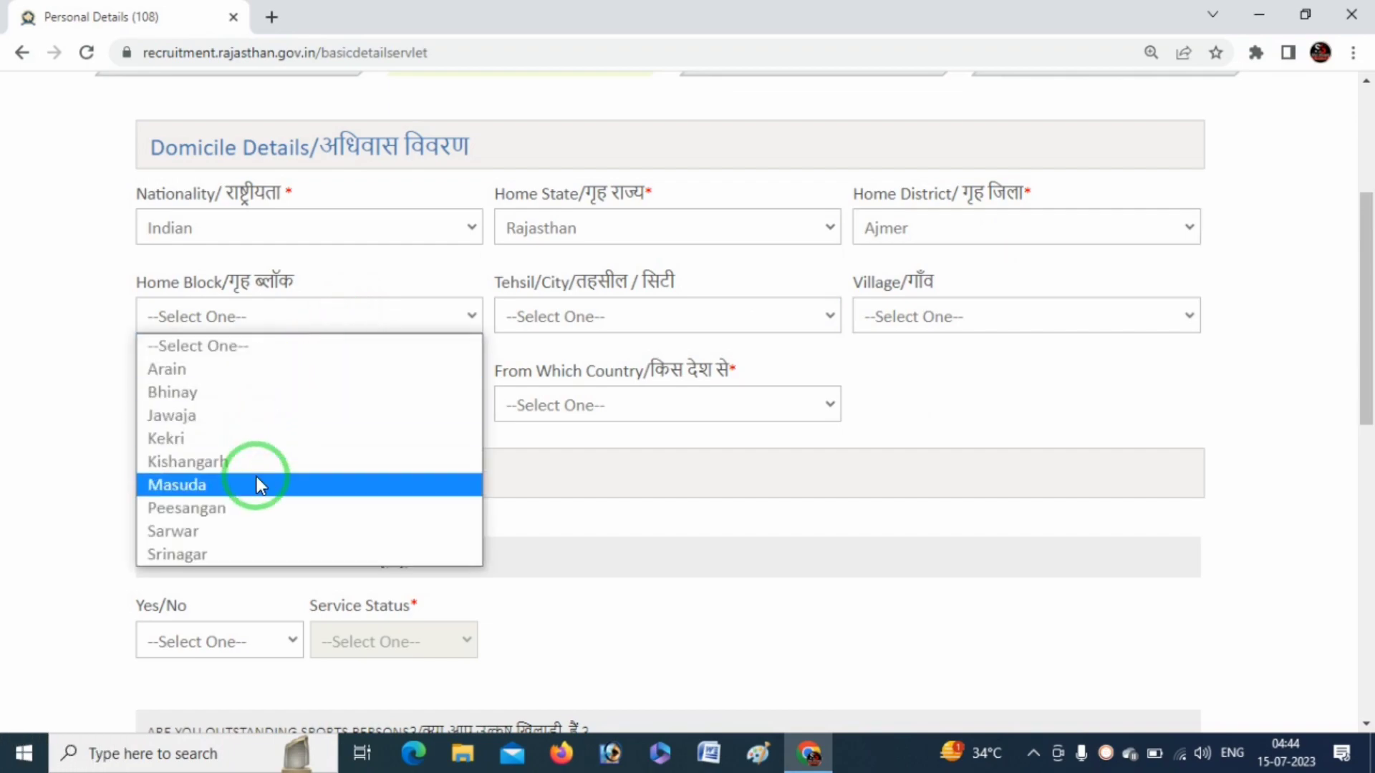
{"action": "left_click", "coordinate": [229, 440]}
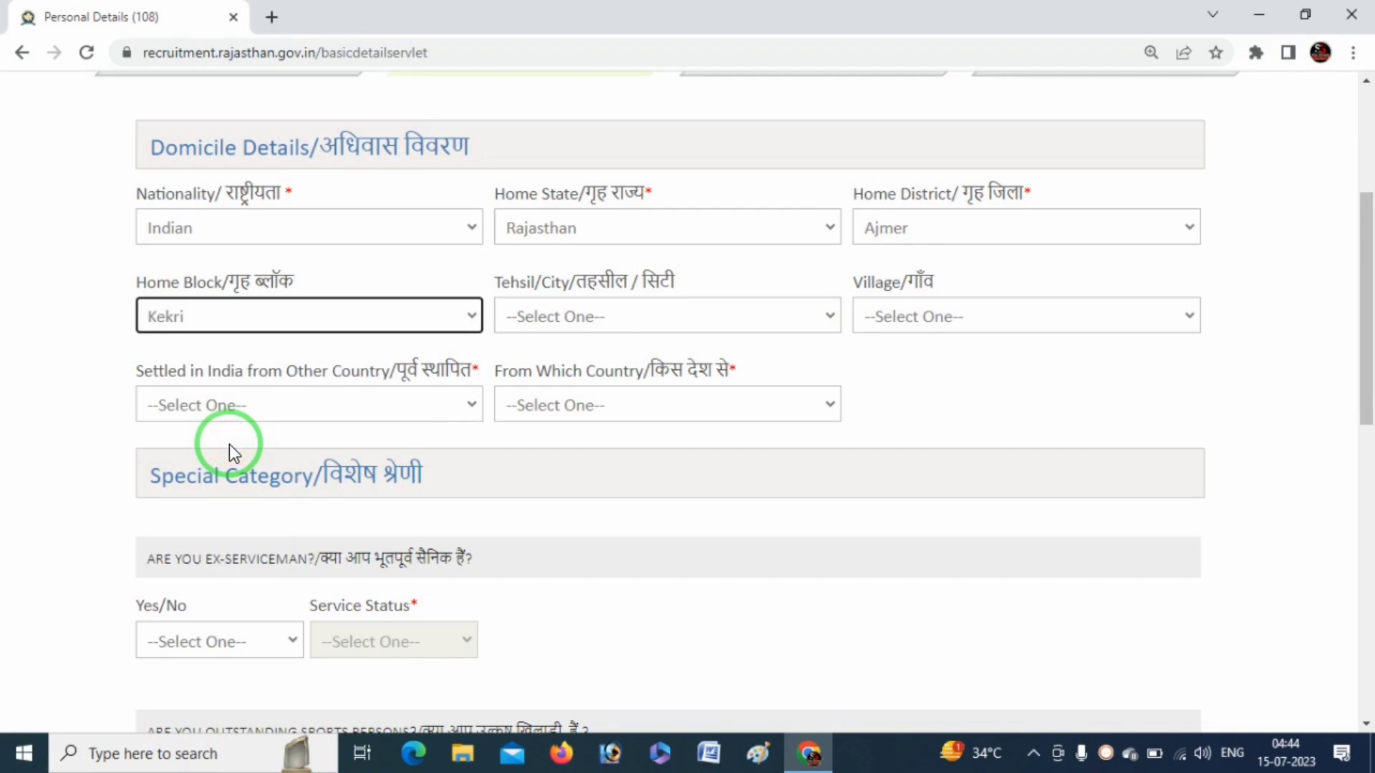
{"action": "left_click", "coordinate": [714, 320]}
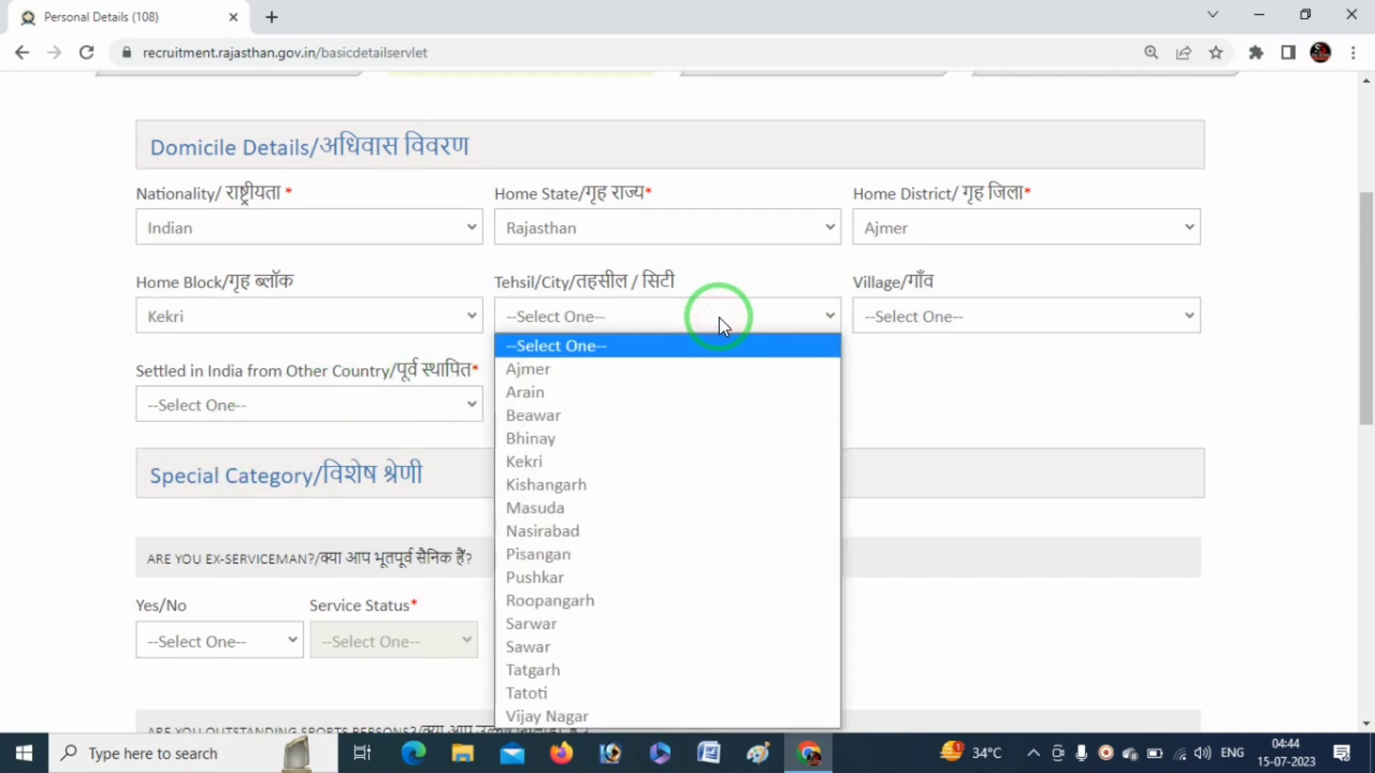
{"action": "left_click", "coordinate": [594, 440]}
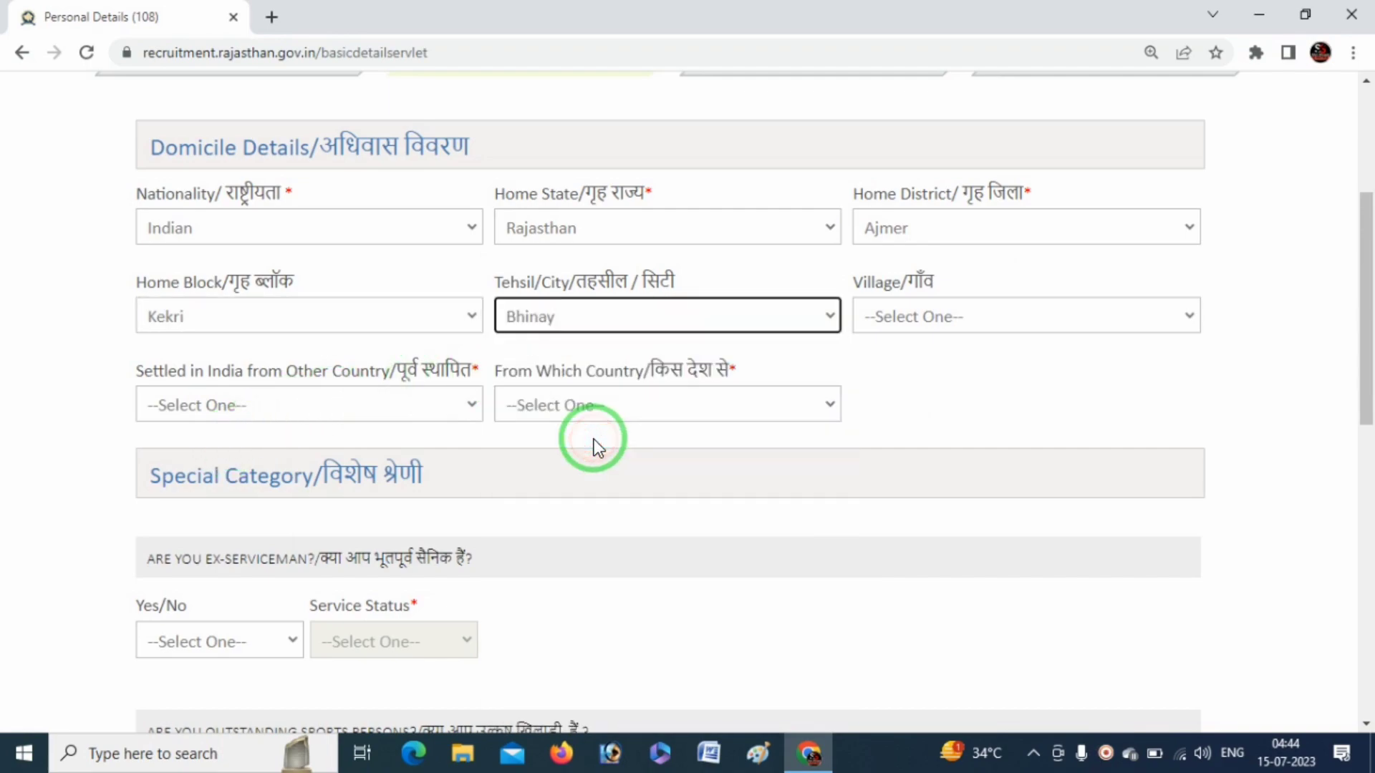
{"action": "left_click", "coordinate": [946, 319]}
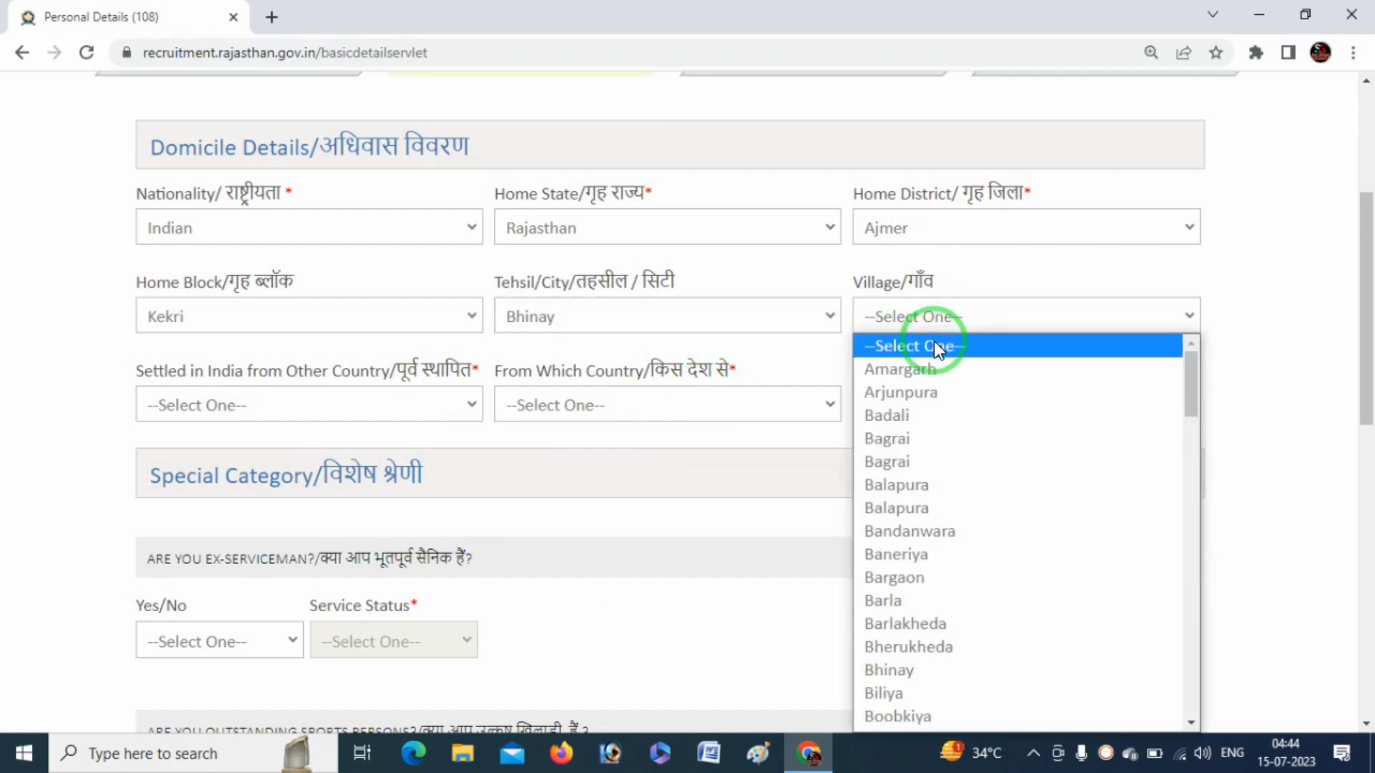
{"action": "left_click", "coordinate": [916, 553]}
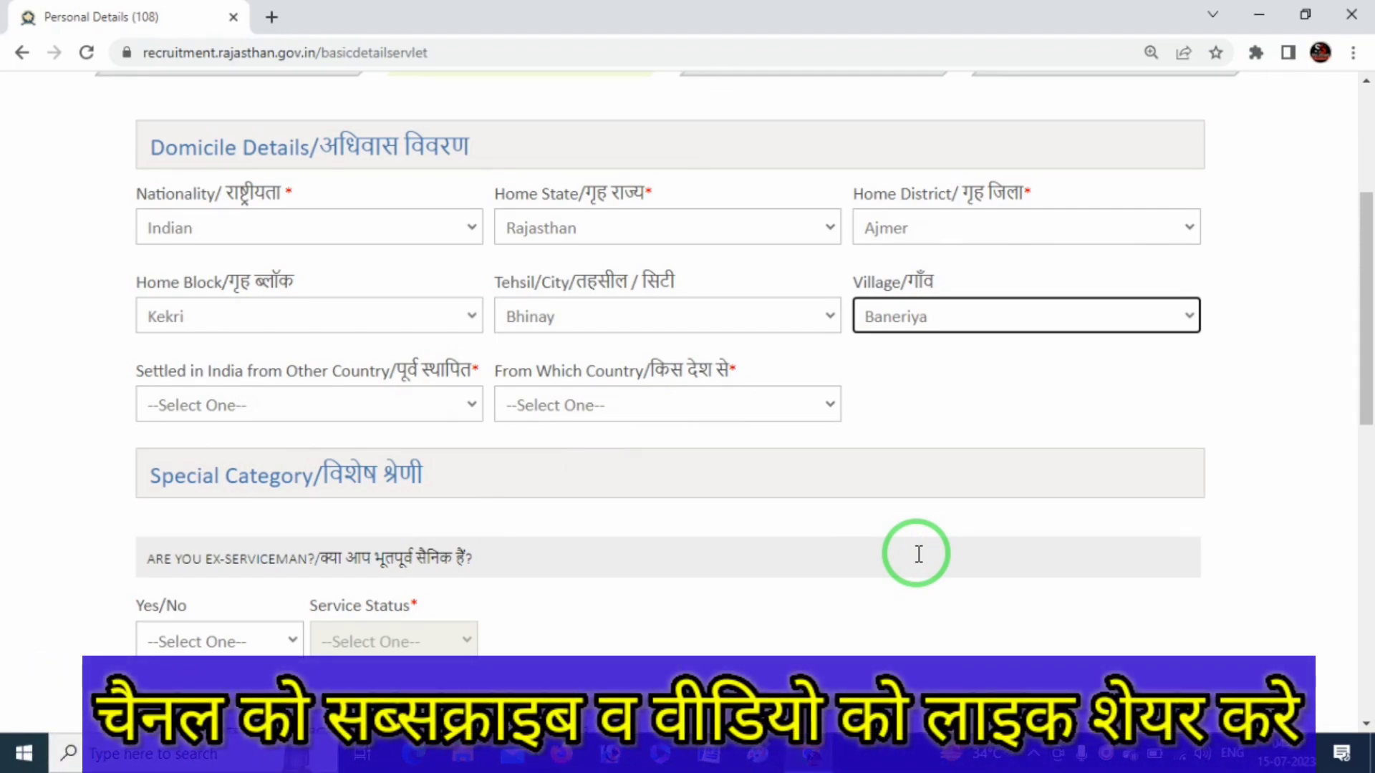
Step: Try Yes for Settled in India from Other Country and view the list of source countries
{"action": "left_click", "coordinate": [218, 639]}
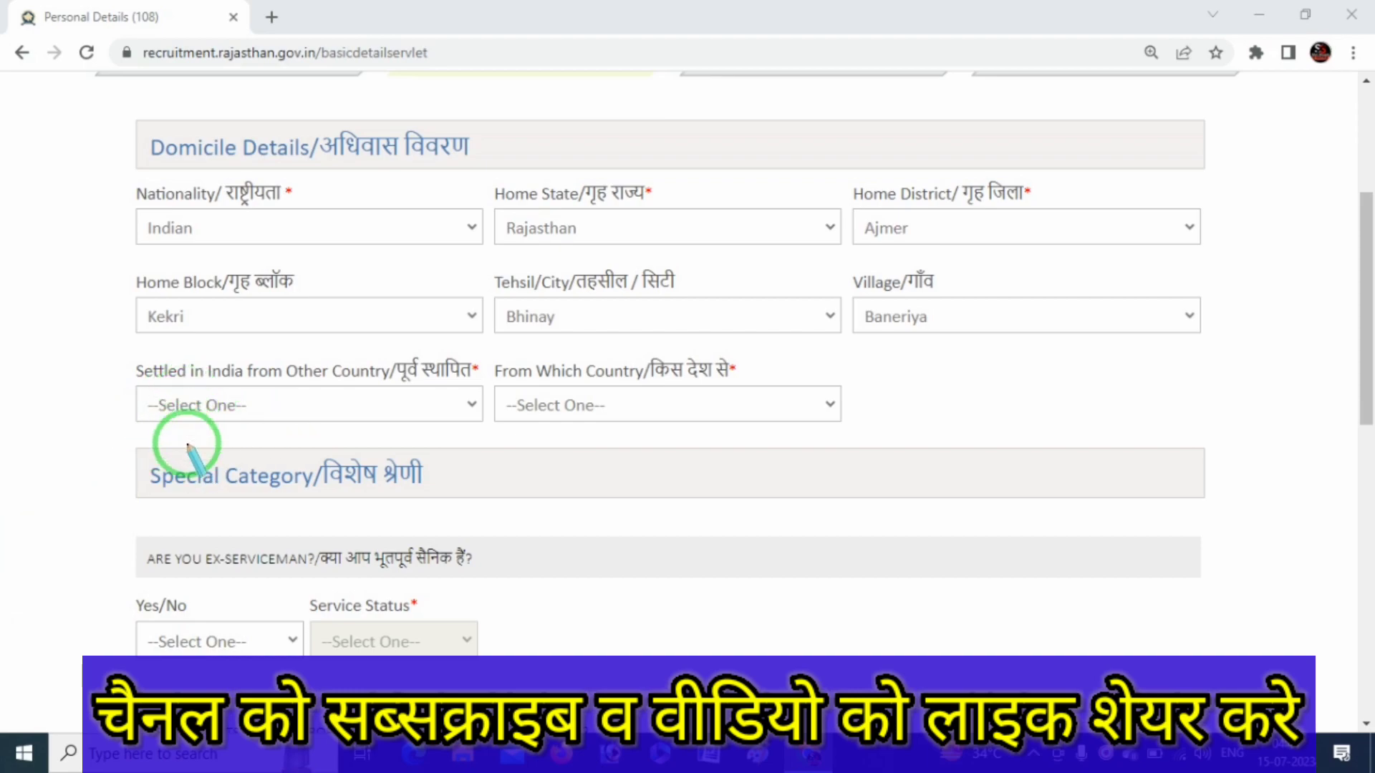
{"action": "key", "text": "Escape"}
{"action": "left_click", "coordinate": [282, 408]}
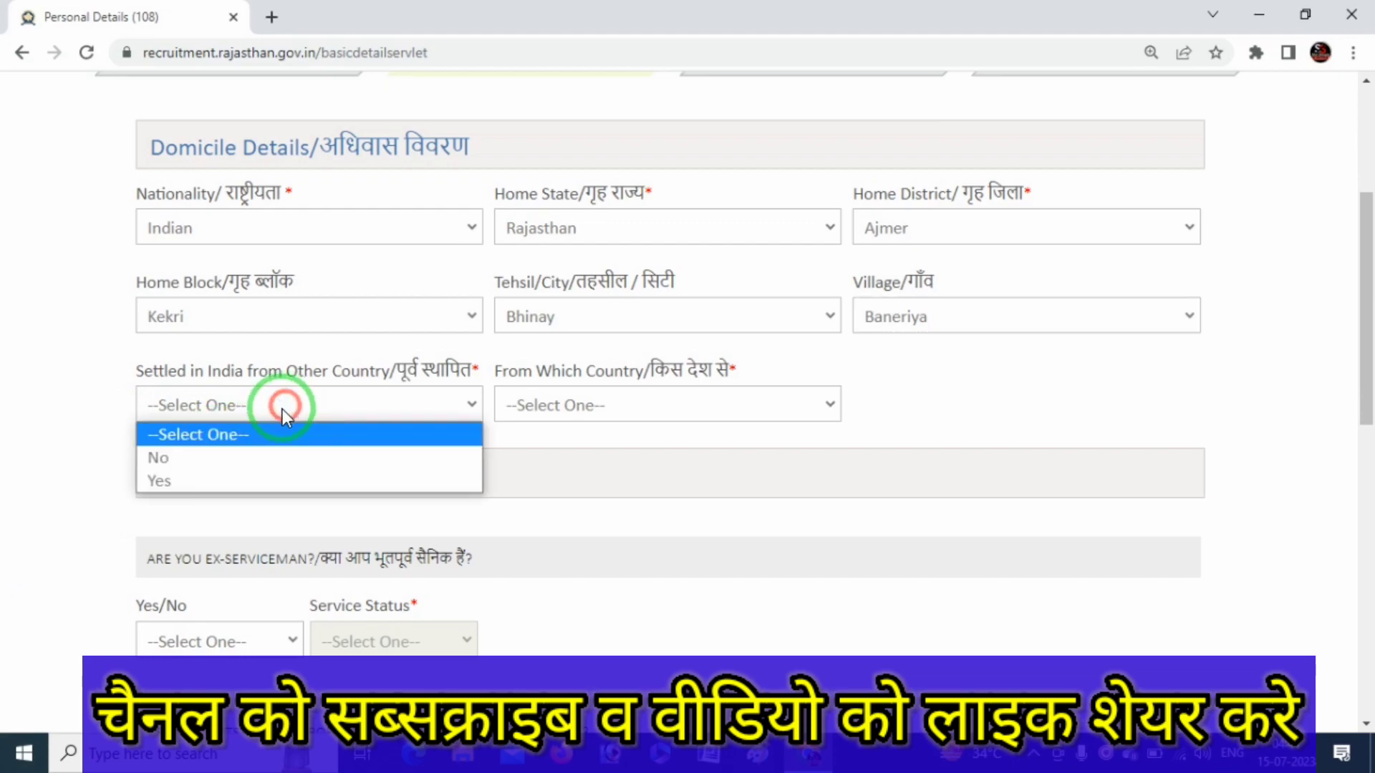
{"action": "left_click", "coordinate": [240, 482]}
{"action": "left_click", "coordinate": [722, 411]}
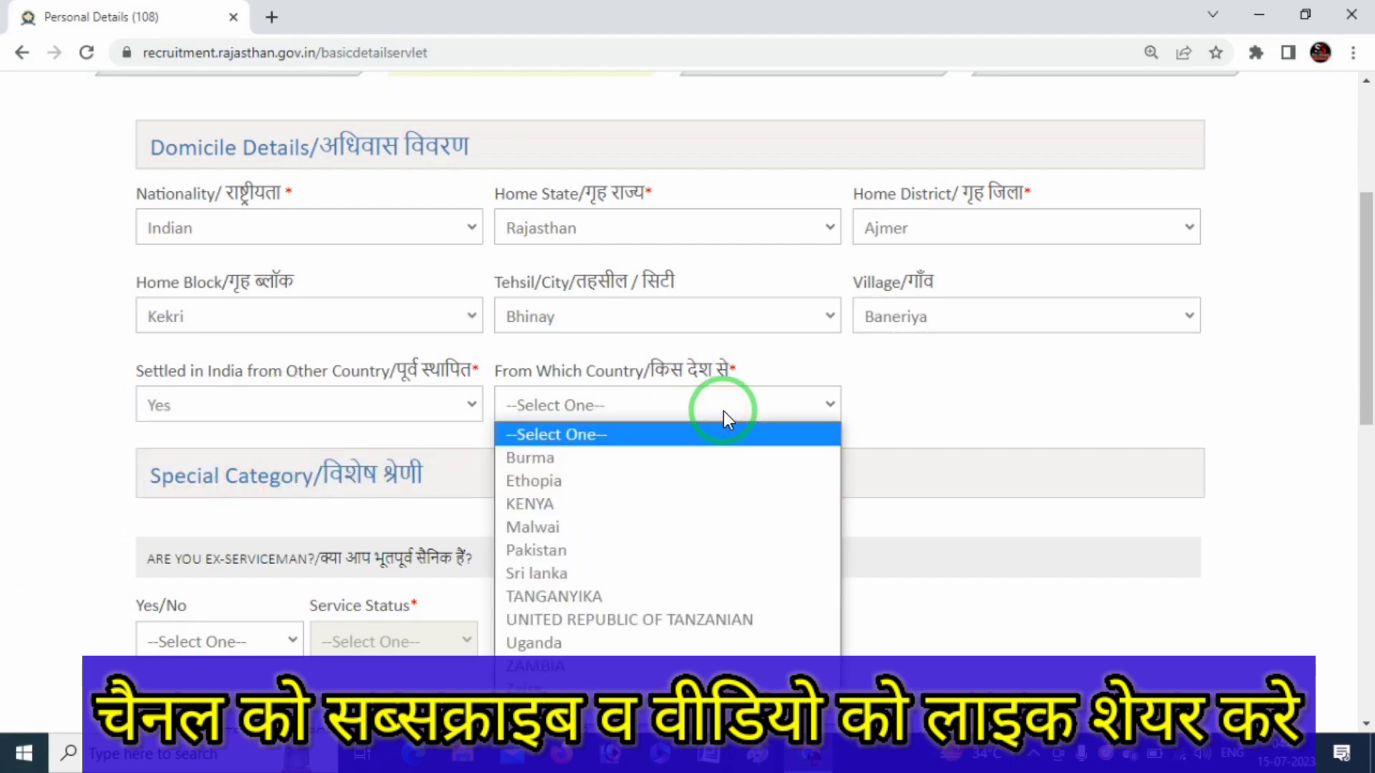
{"action": "left_click", "coordinate": [944, 381]}
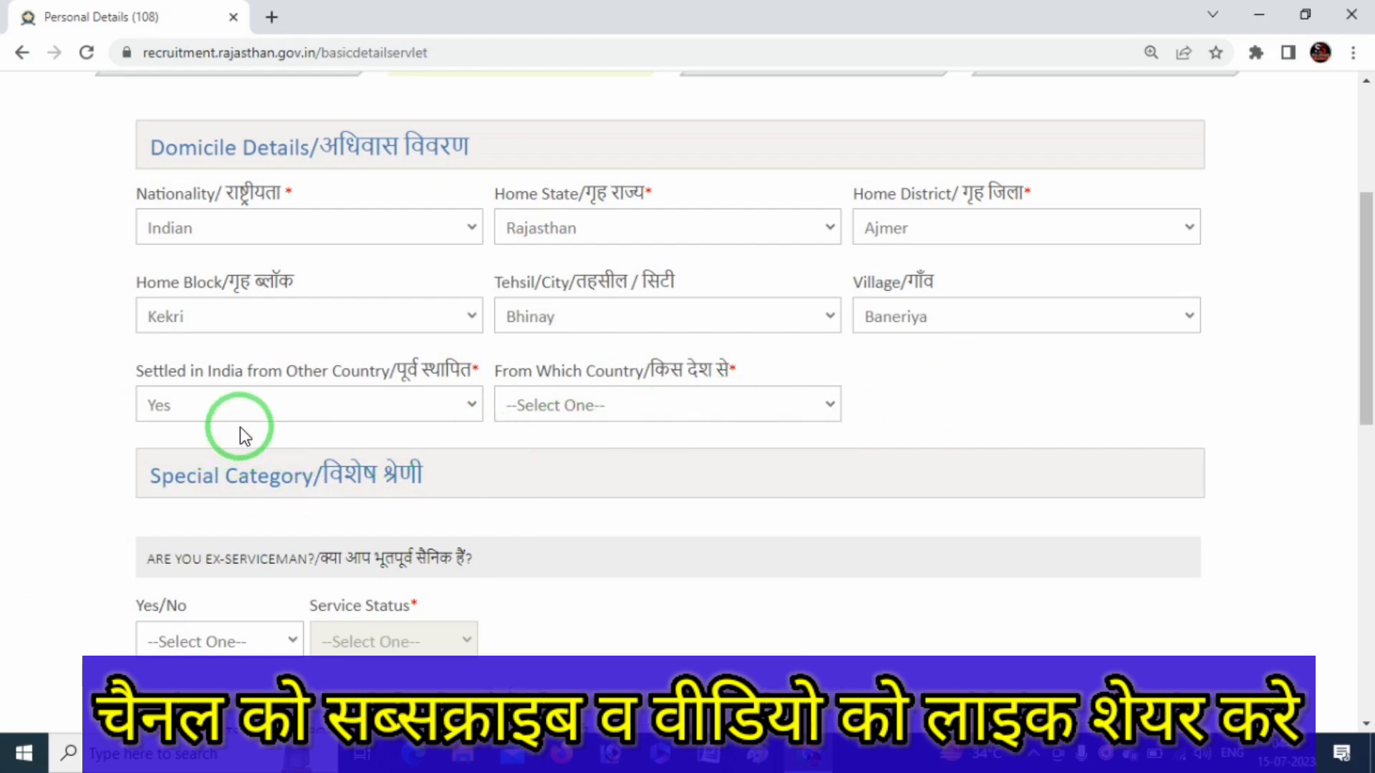
Step: Set Settled in India from Other Country to No in the Domicile Details
{"action": "left_click", "coordinate": [387, 407]}
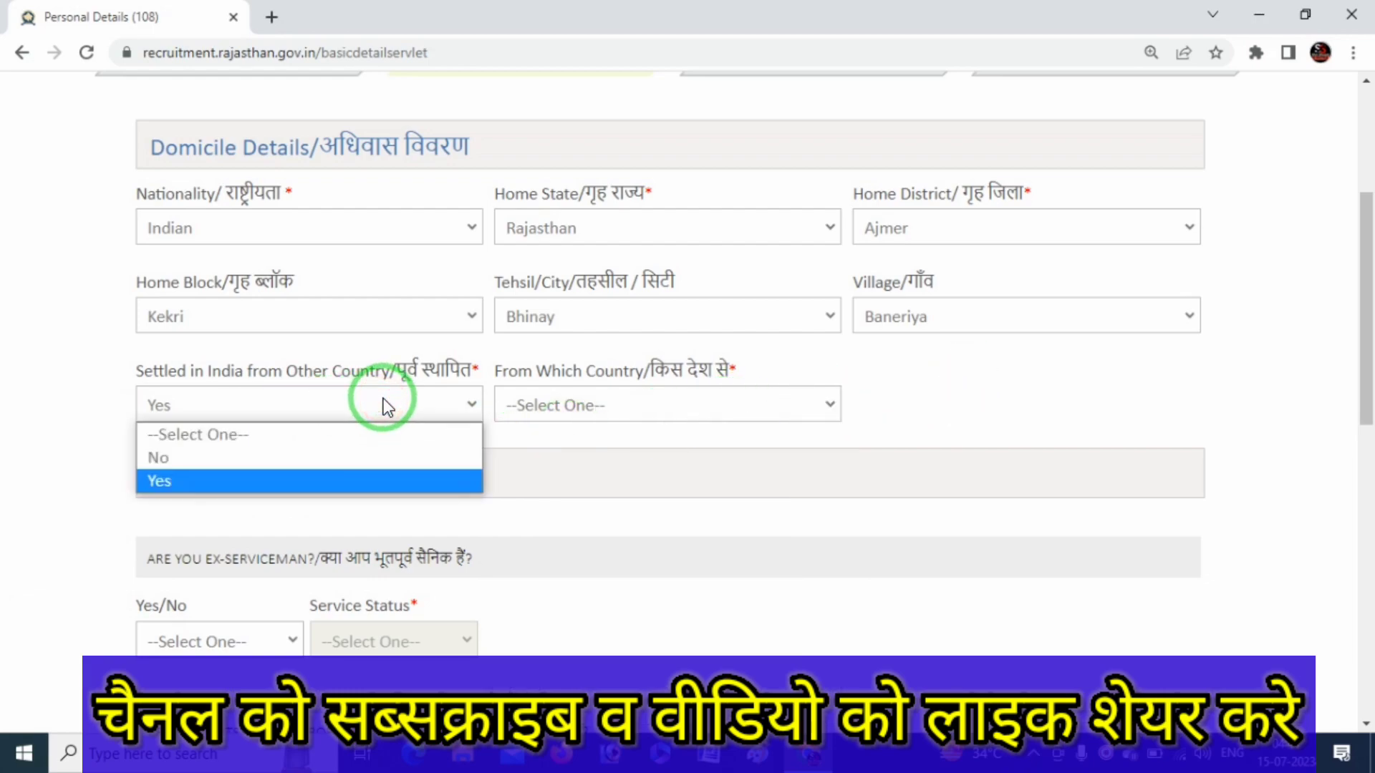
{"action": "left_click", "coordinate": [269, 458]}
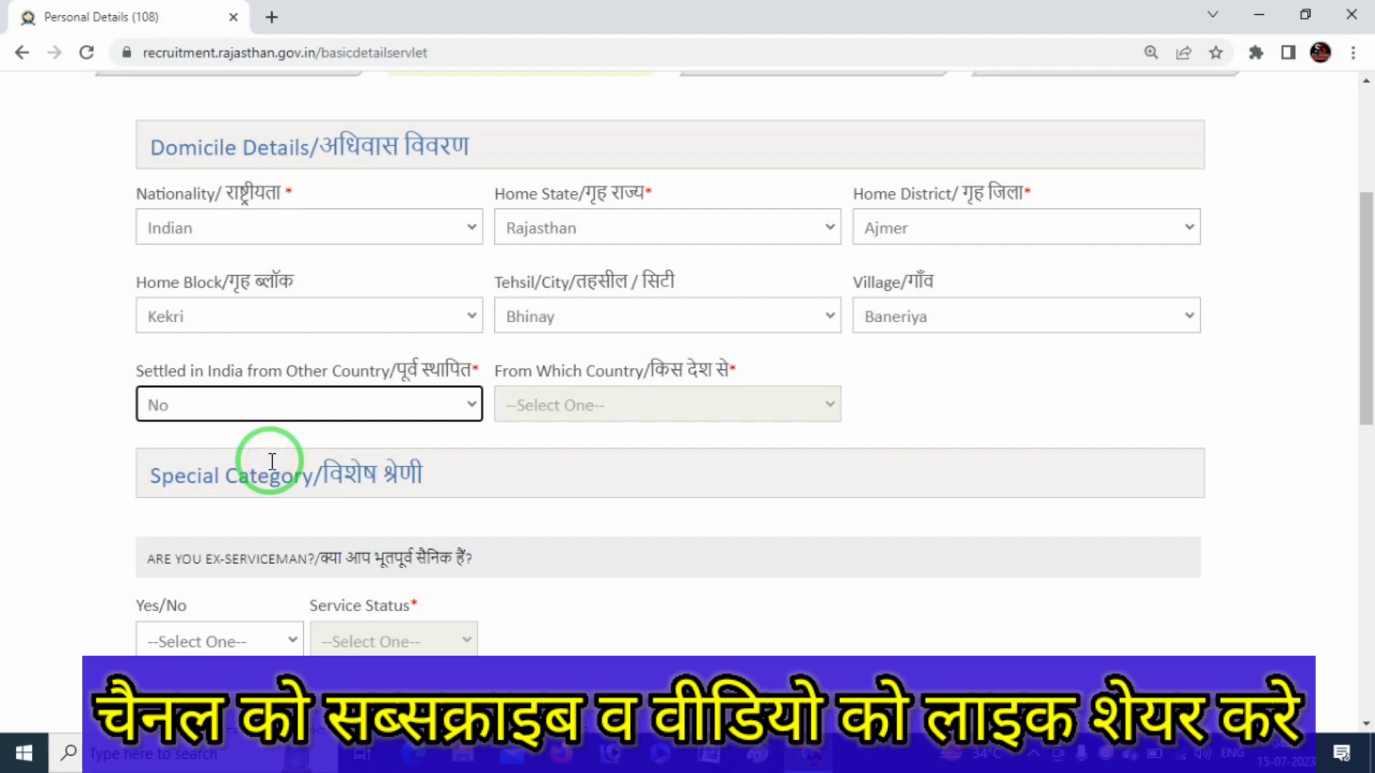
{"action": "key", "text": "ctrl+2"}
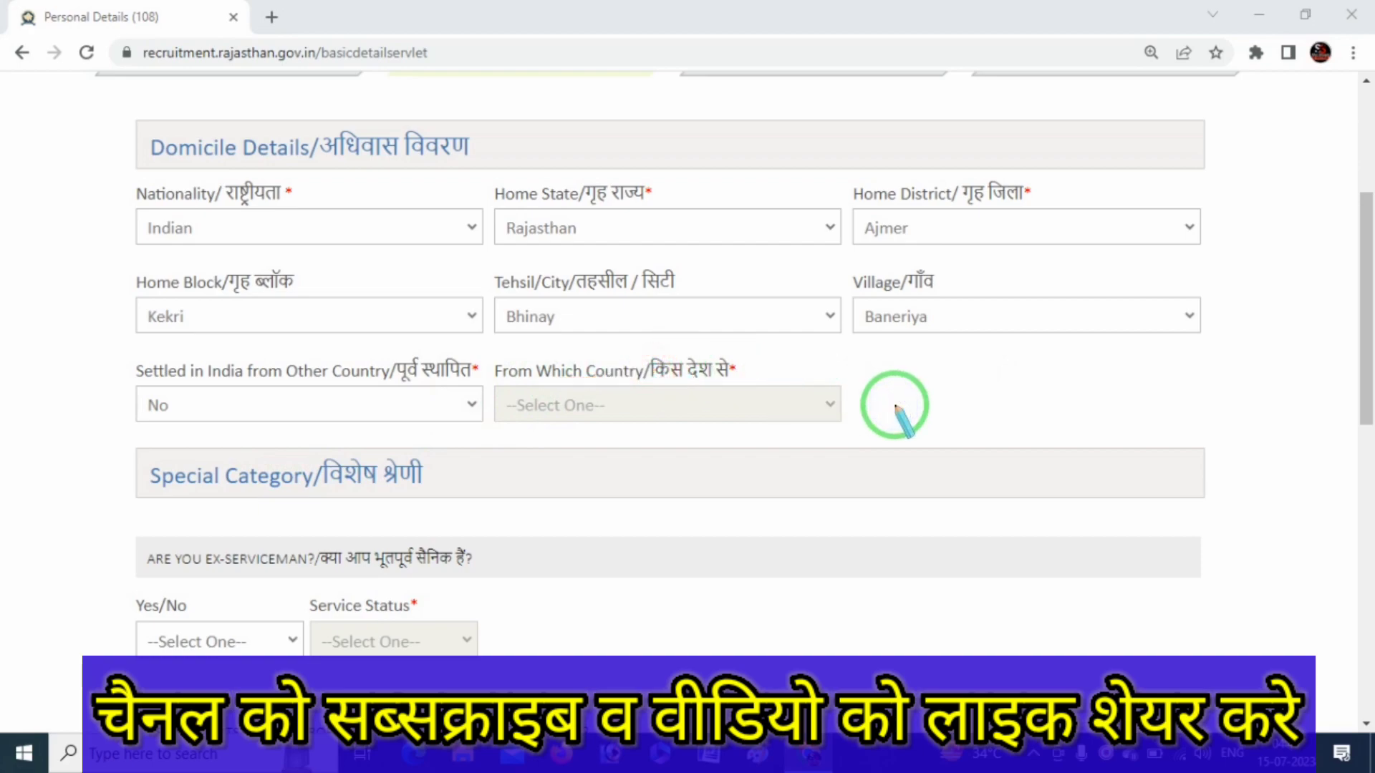
{"action": "key", "text": "Escape"}
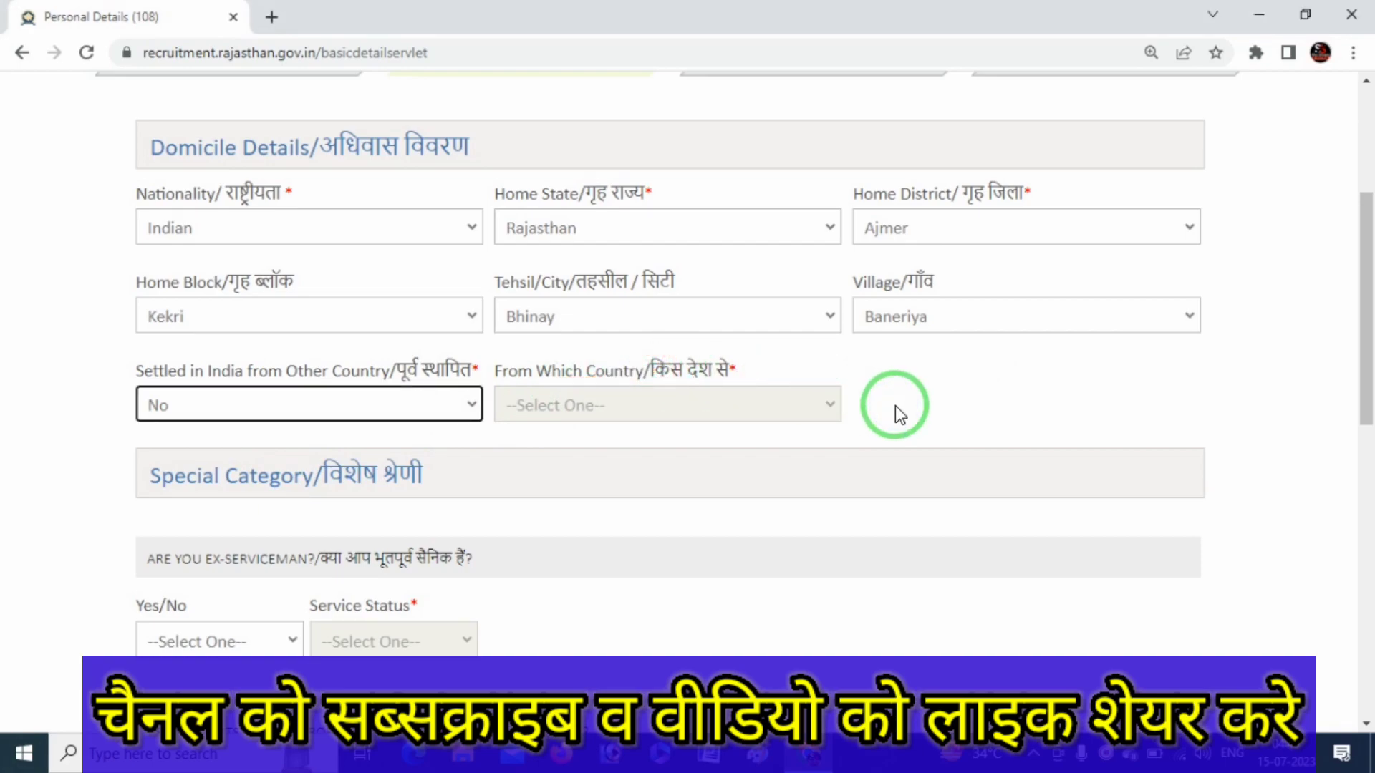
Step: Underline the Special Category heading with the screen pen and clear the mark
{"action": "left_click_drag", "start_coordinate": [1366, 347], "coordinate": [1367, 414]}
{"action": "key", "text": "ctrl+2"}
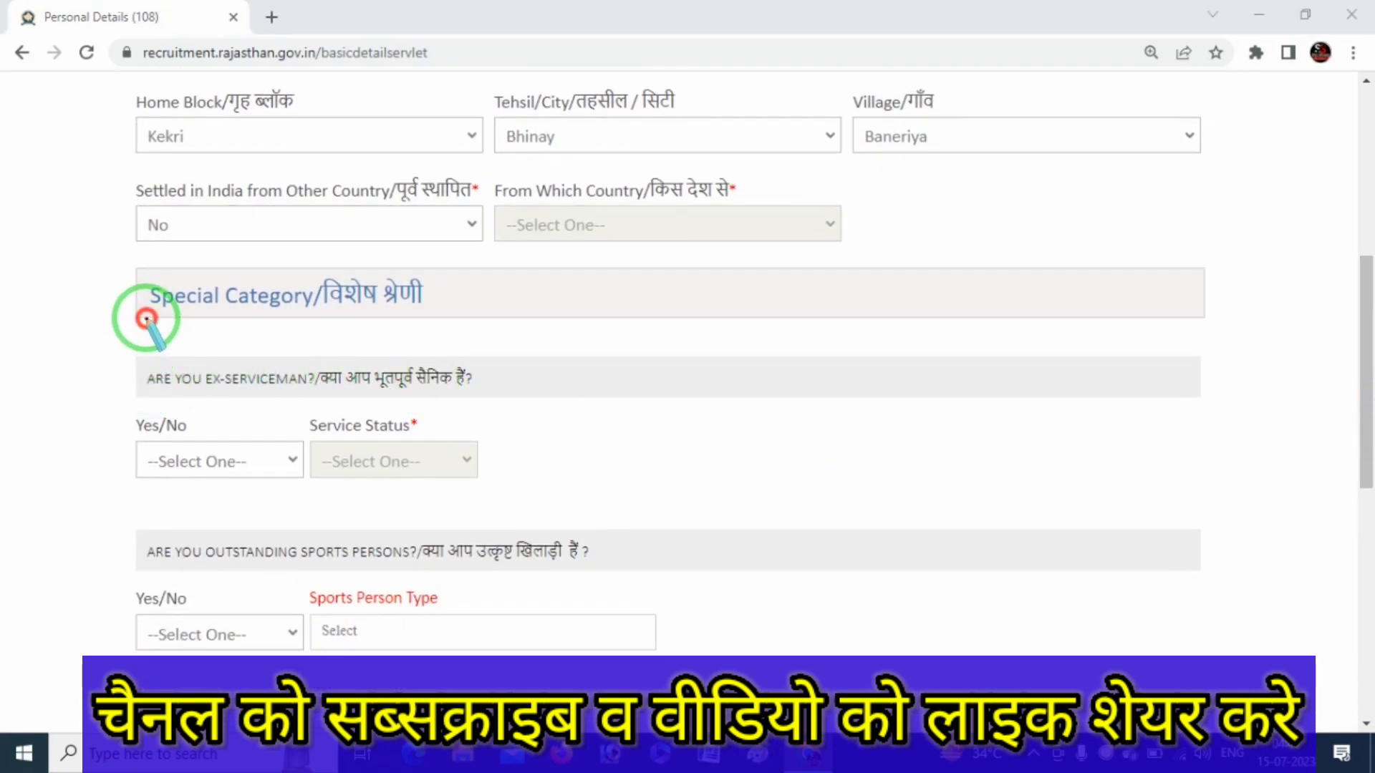
{"action": "left_click_drag", "start_coordinate": [145, 320], "coordinate": [308, 309]}
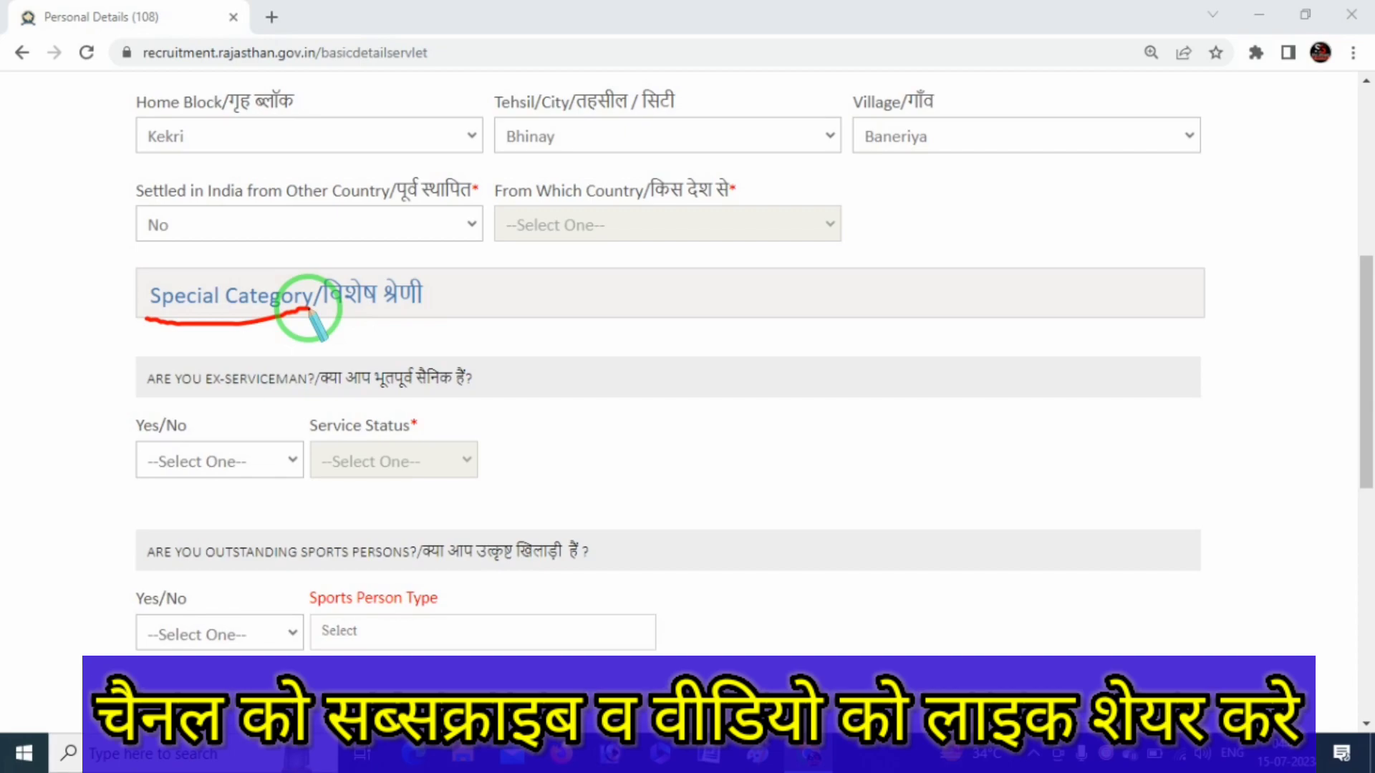
{"action": "right_click", "coordinate": [588, 329]}
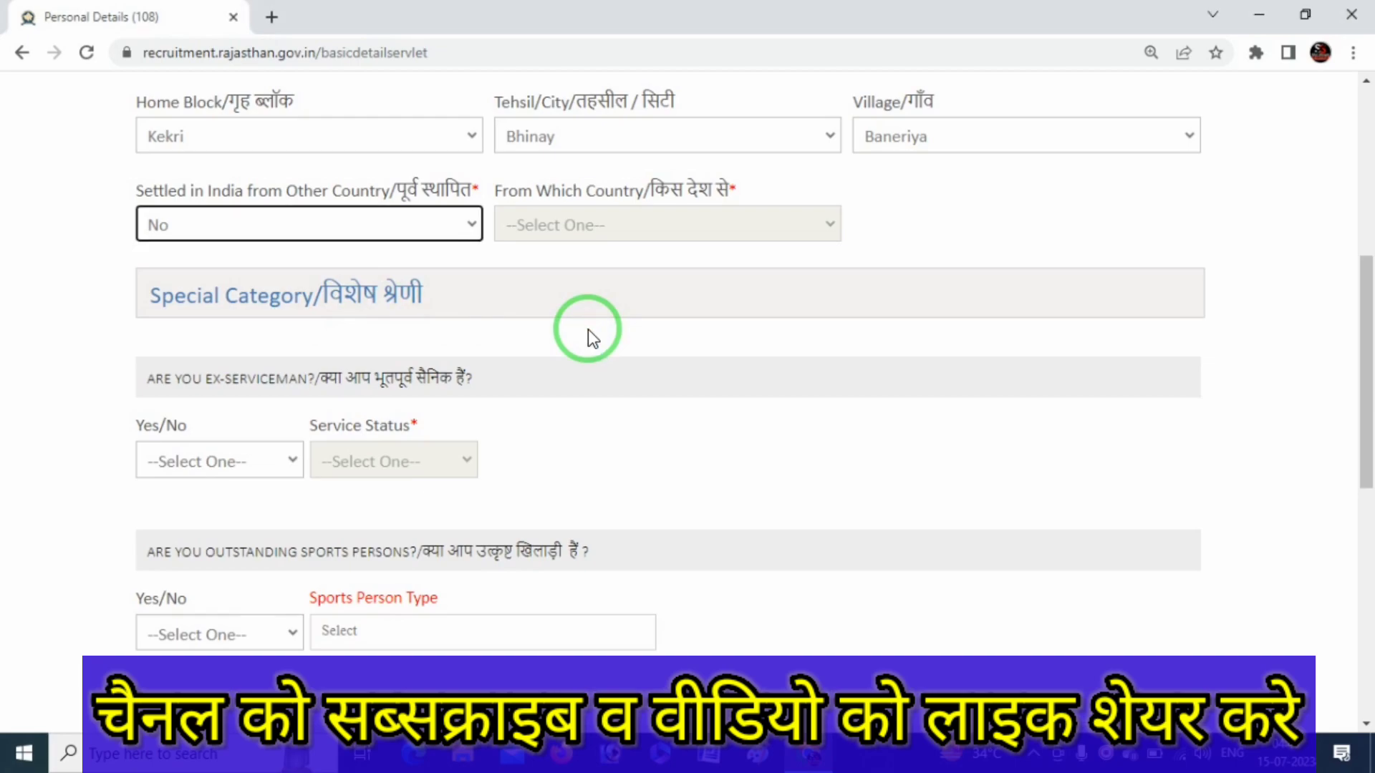
Step: Try Yes for the ex-serviceman question and set its final answer to No
{"action": "left_click", "coordinate": [269, 462]}
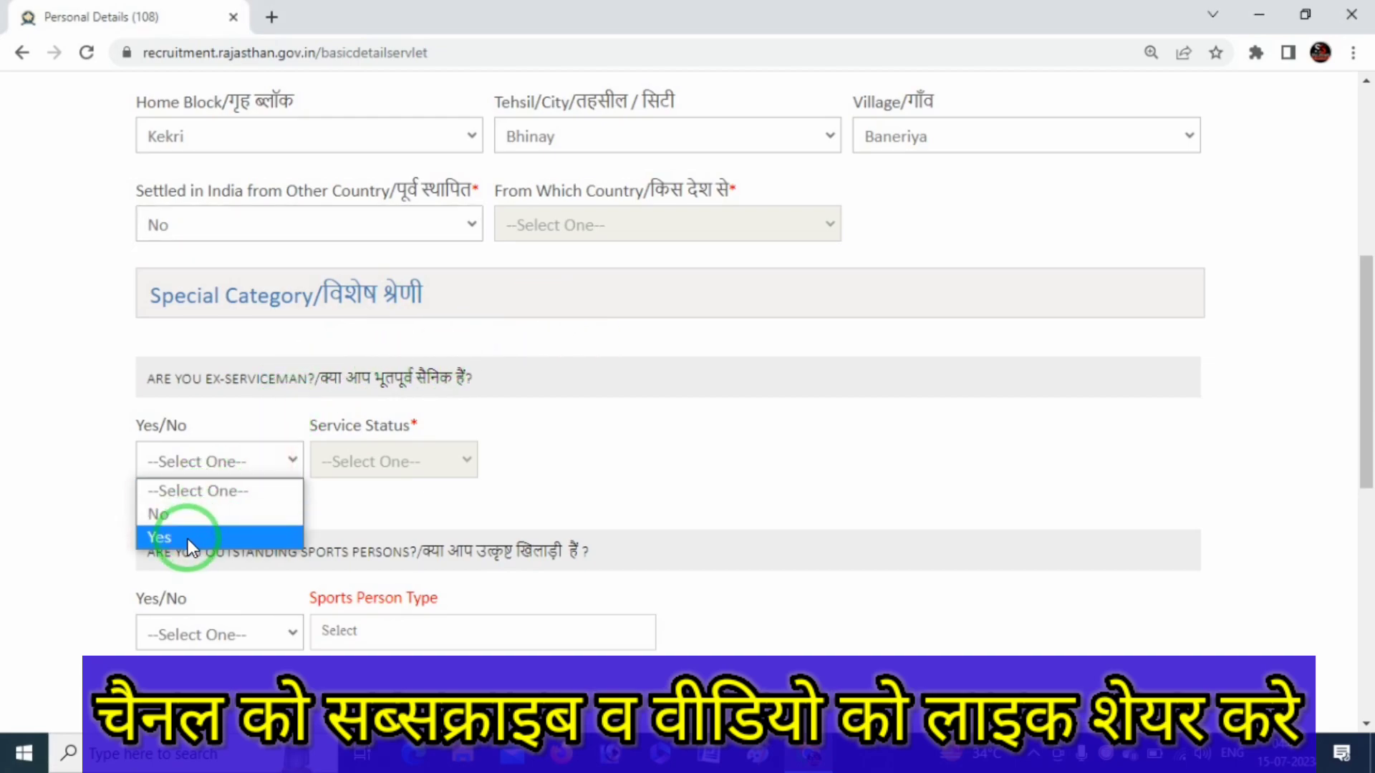
{"action": "left_click", "coordinate": [188, 538]}
{"action": "left_click", "coordinate": [251, 464]}
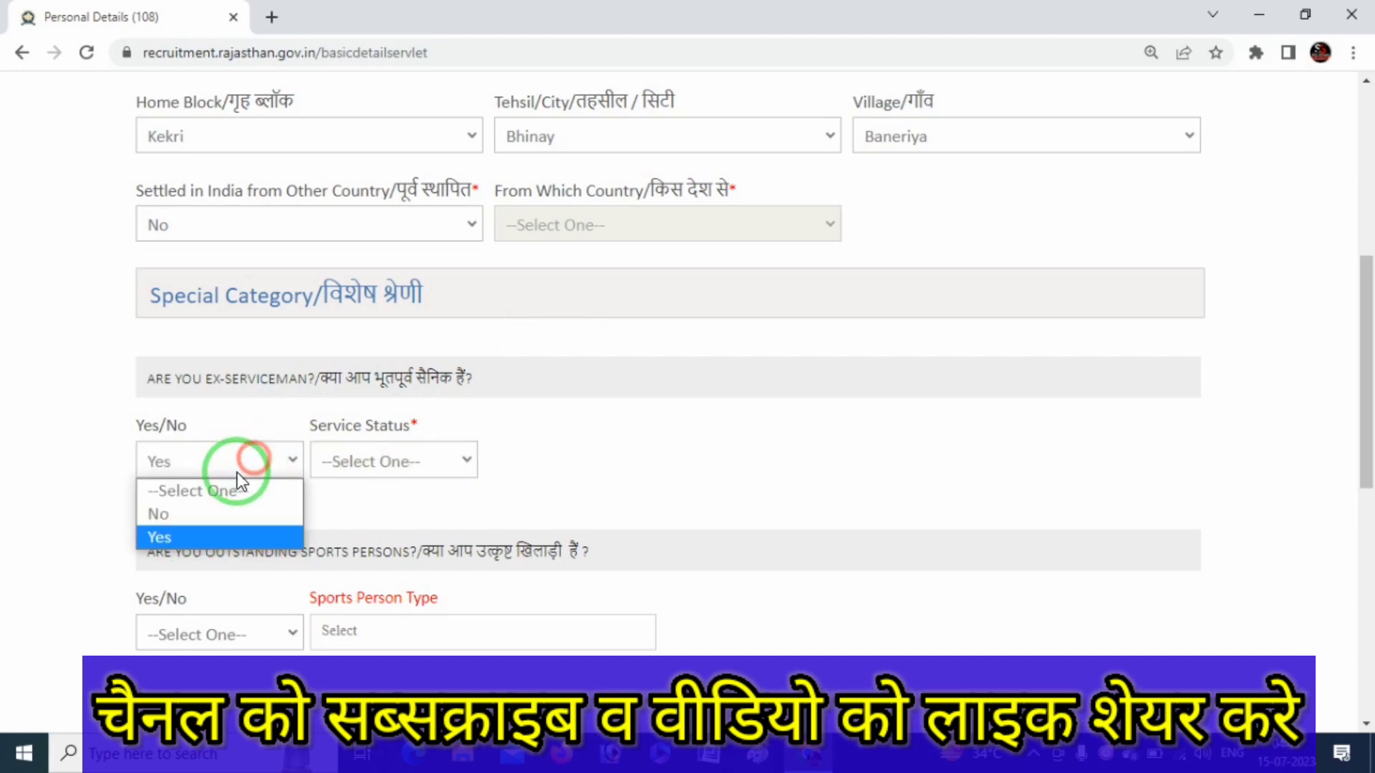
{"action": "left_click", "coordinate": [179, 516]}
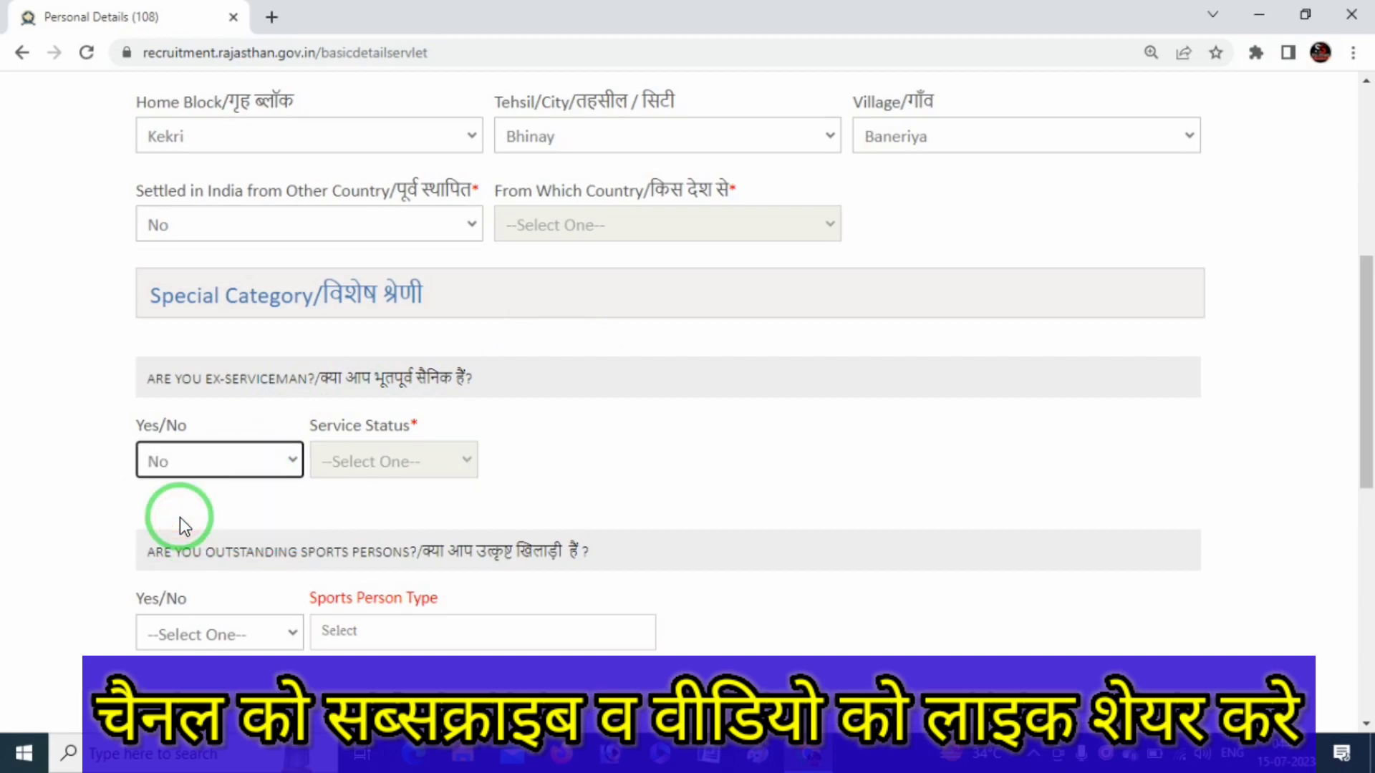
Step: Answer No to the outstanding sports persons question
{"action": "left_click_drag", "start_coordinate": [1352, 376], "coordinate": [1369, 447]}
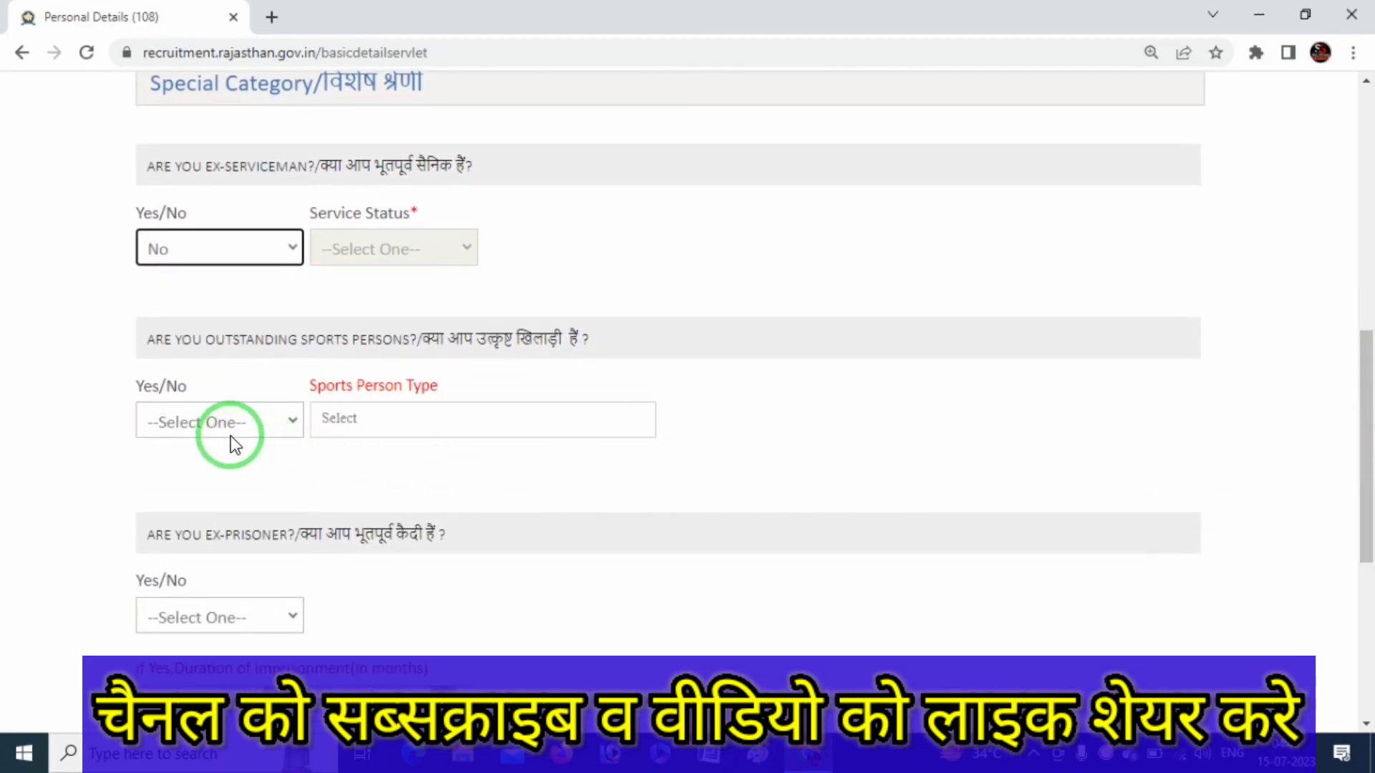
{"action": "left_click", "coordinate": [248, 410]}
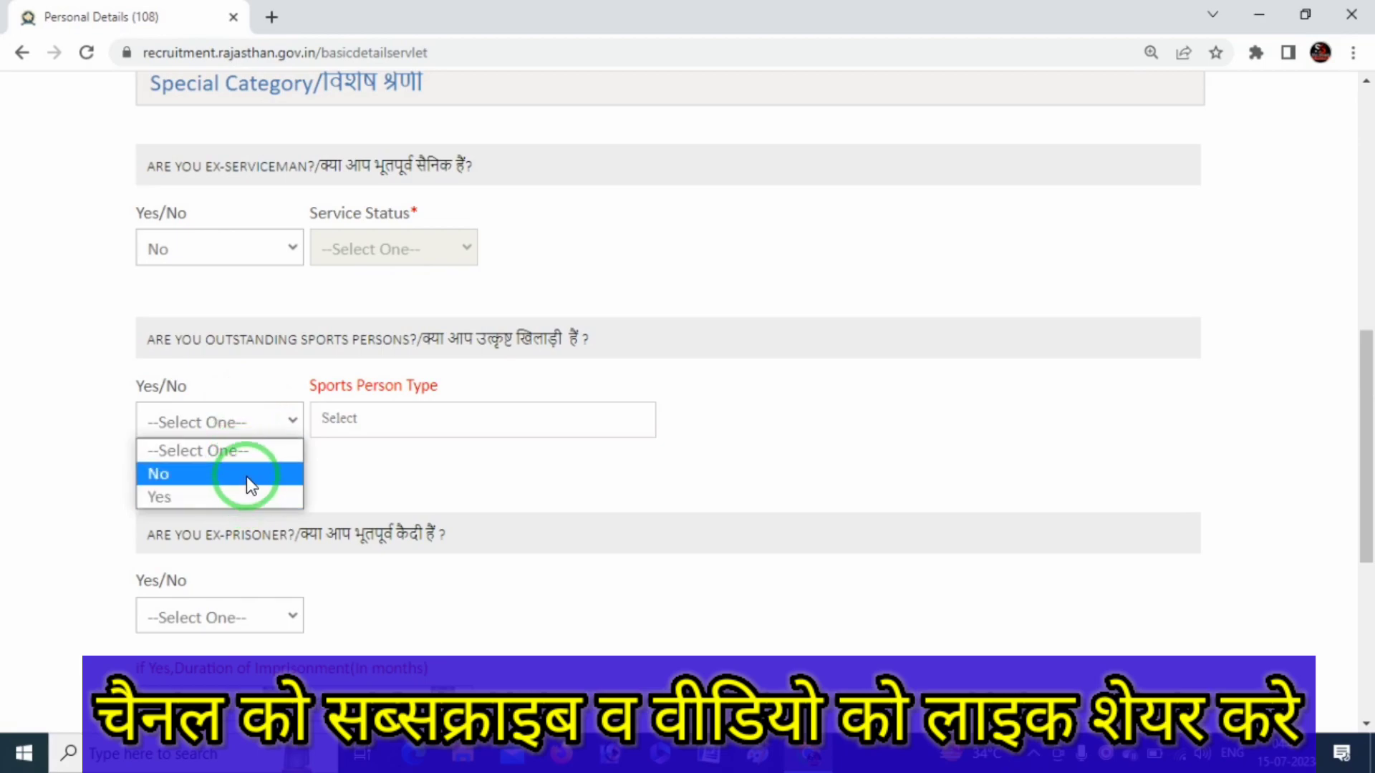
{"action": "left_click", "coordinate": [246, 473]}
Step: Try Yes for the ex-prisoner question and set its final answer to No
{"action": "scroll", "coordinate": [263, 461], "scroll_direction": "down", "scroll_amount": 3}
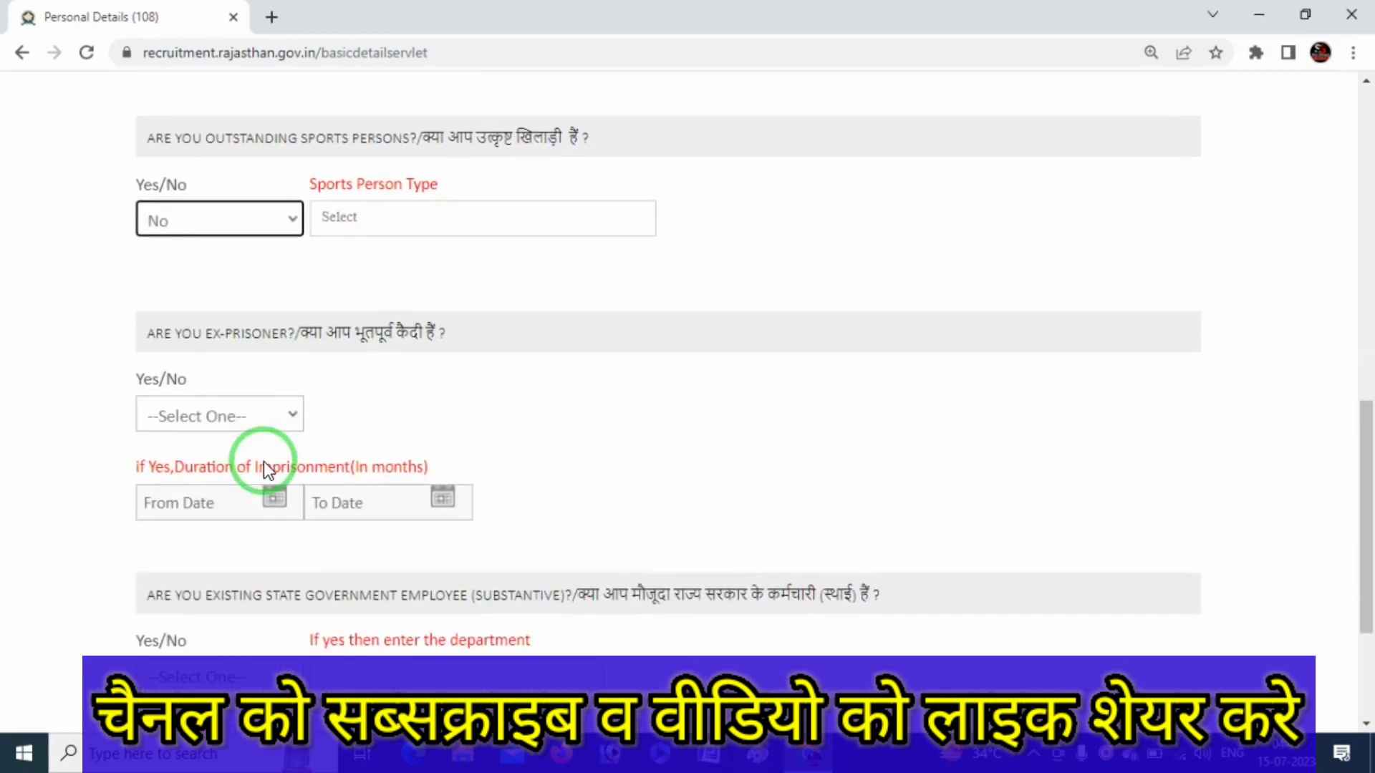
{"action": "left_click", "coordinate": [256, 416]}
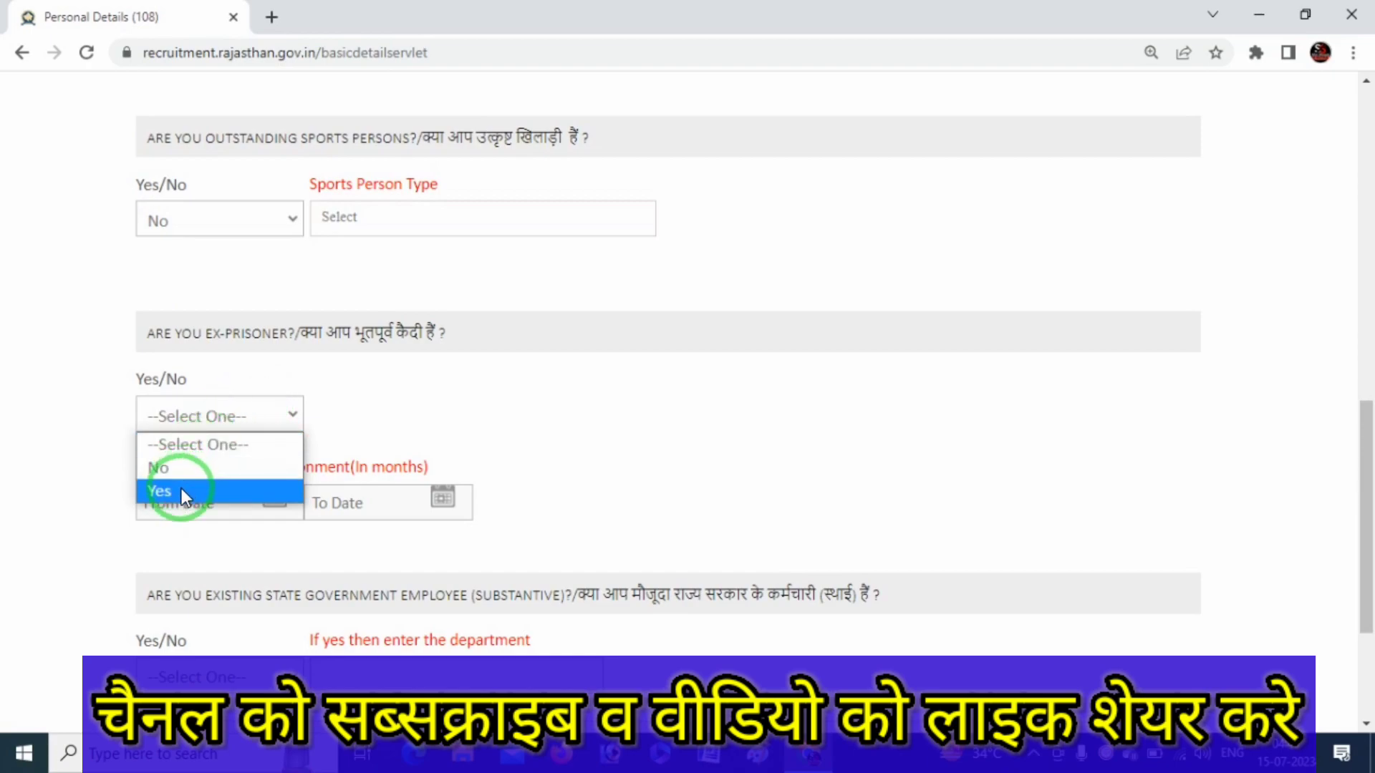
{"action": "left_click", "coordinate": [182, 490]}
{"action": "left_click", "coordinate": [236, 416]}
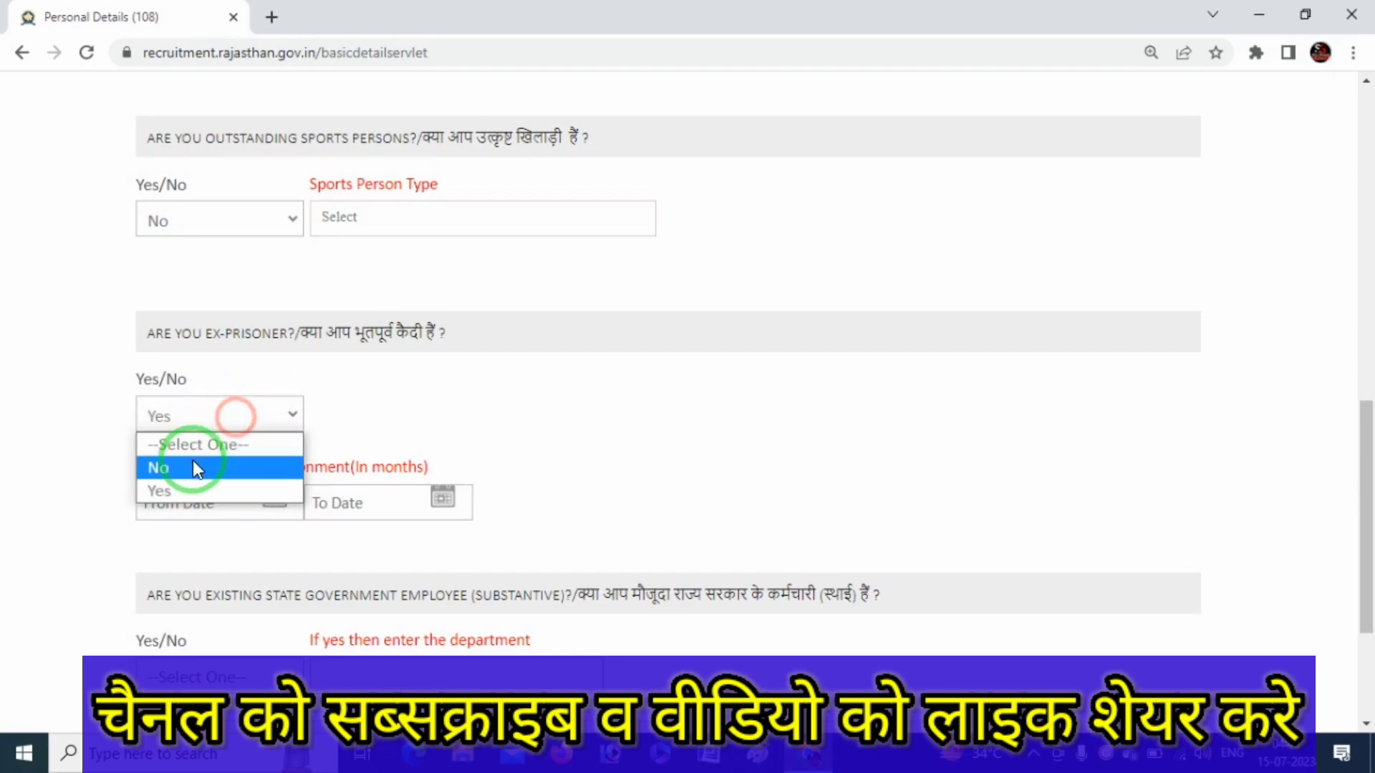
{"action": "left_click", "coordinate": [192, 468]}
Step: Answer Yes to the question about being an existing substantive state government employee
{"action": "scroll", "coordinate": [212, 461], "scroll_direction": "down", "scroll_amount": 2}
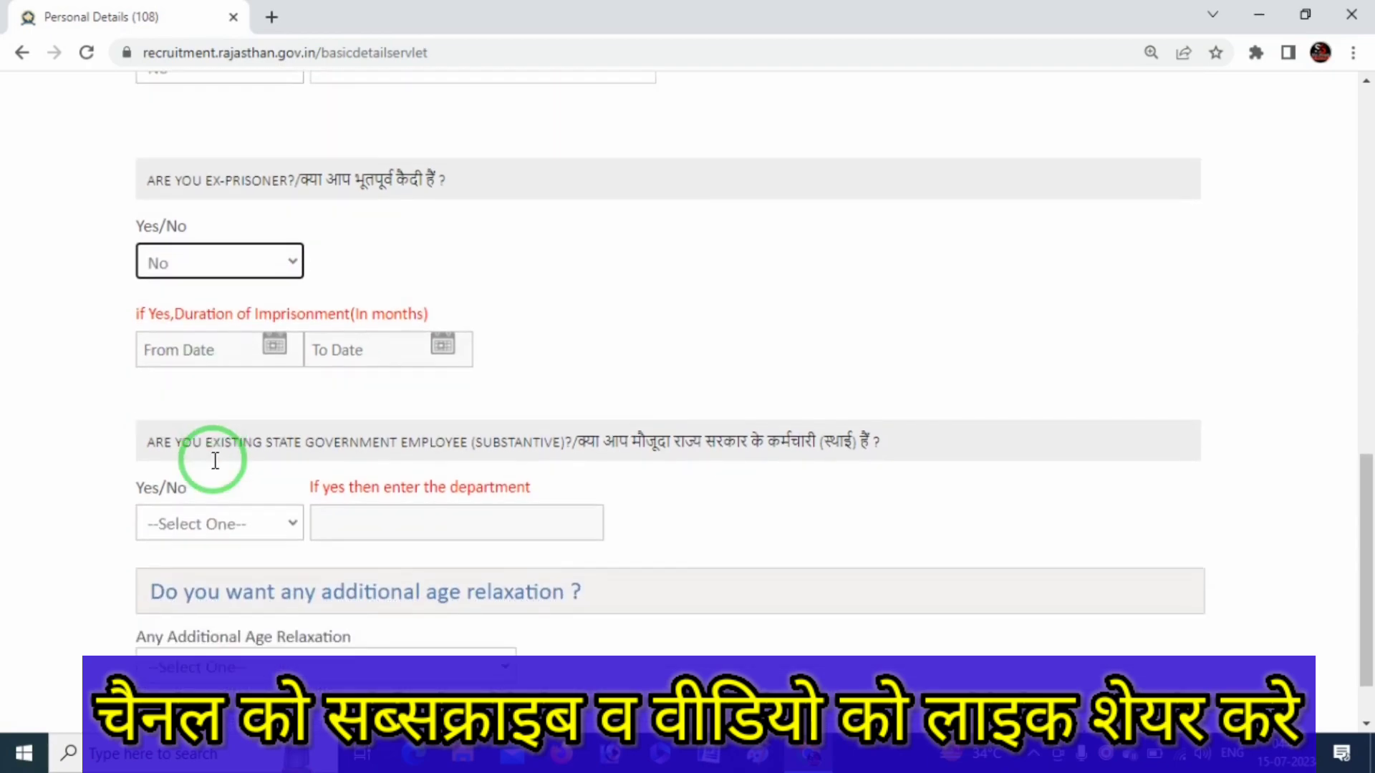
{"action": "scroll", "coordinate": [214, 461], "scroll_direction": "down", "scroll_amount": 1}
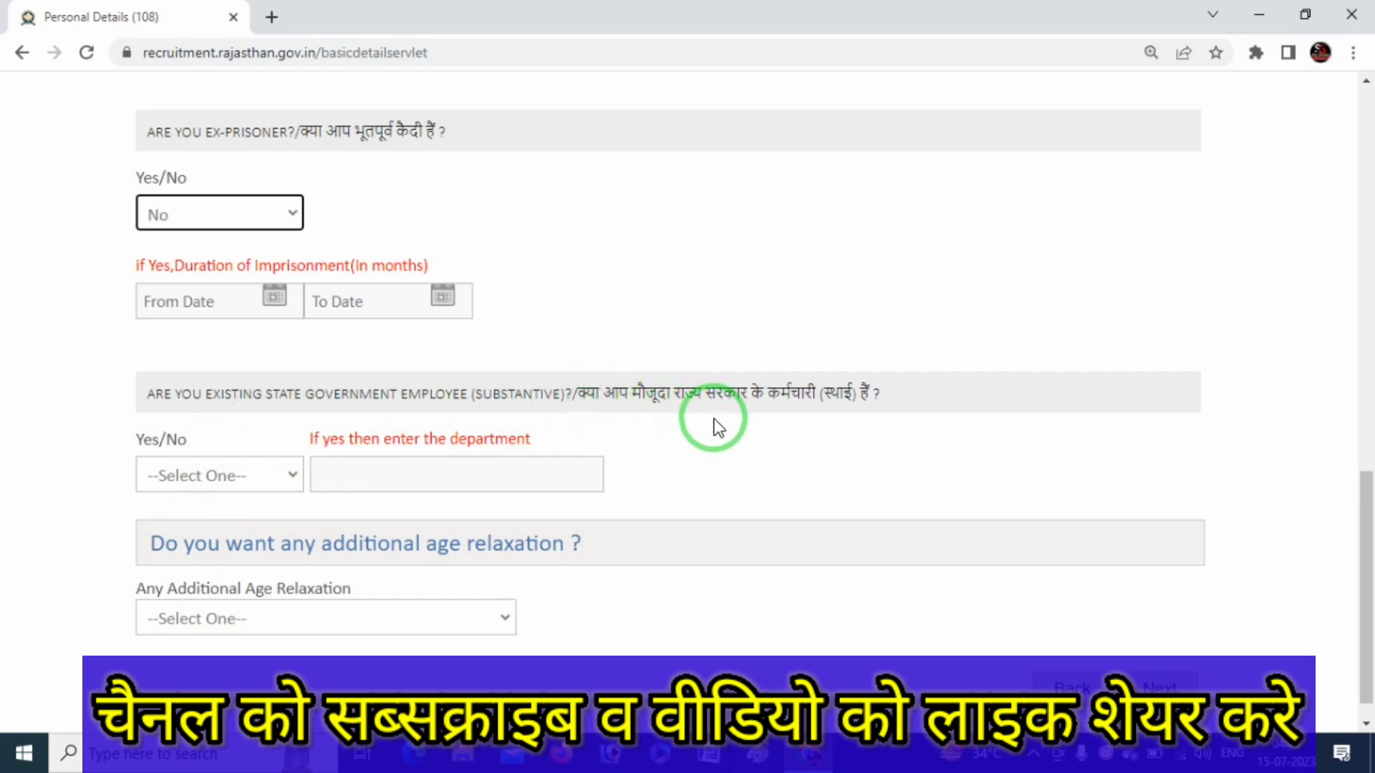
{"action": "left_click", "coordinate": [250, 481]}
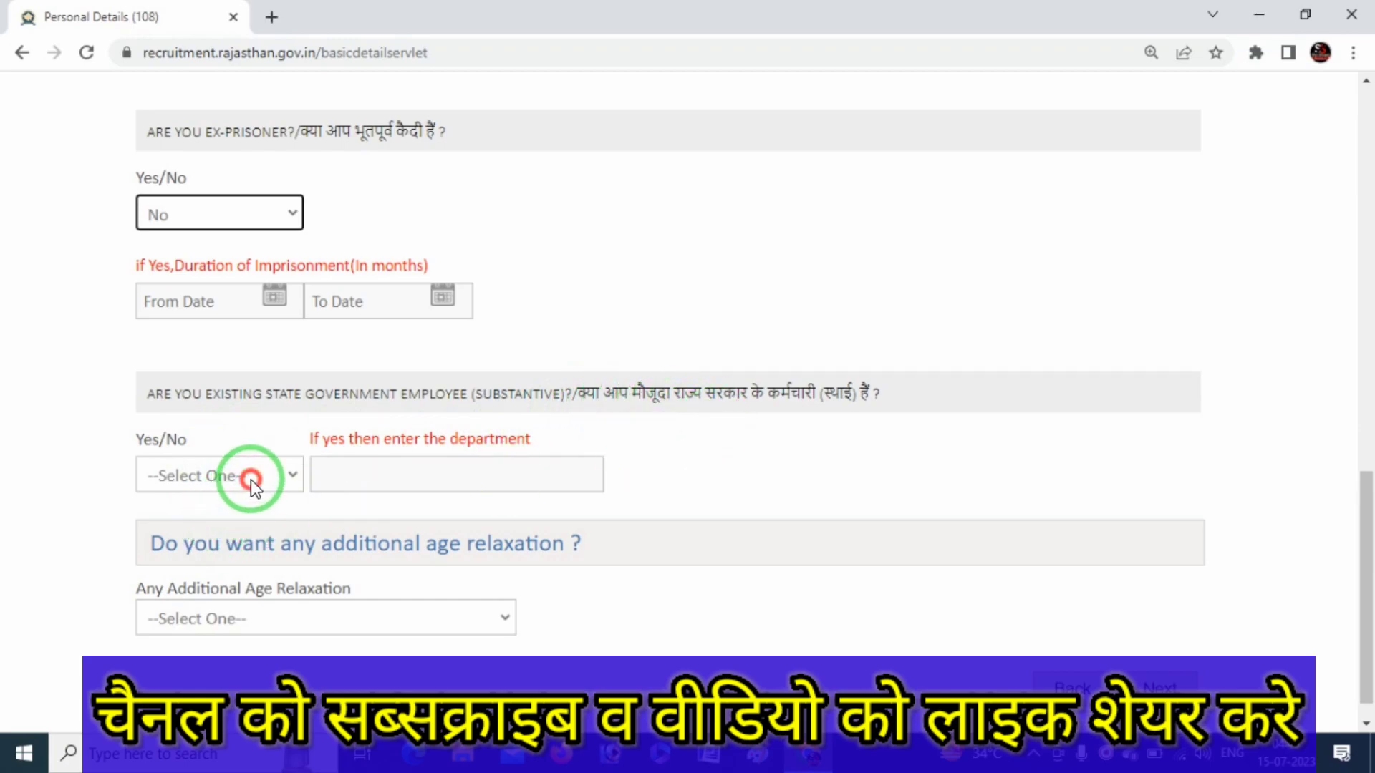
{"action": "left_click", "coordinate": [190, 553]}
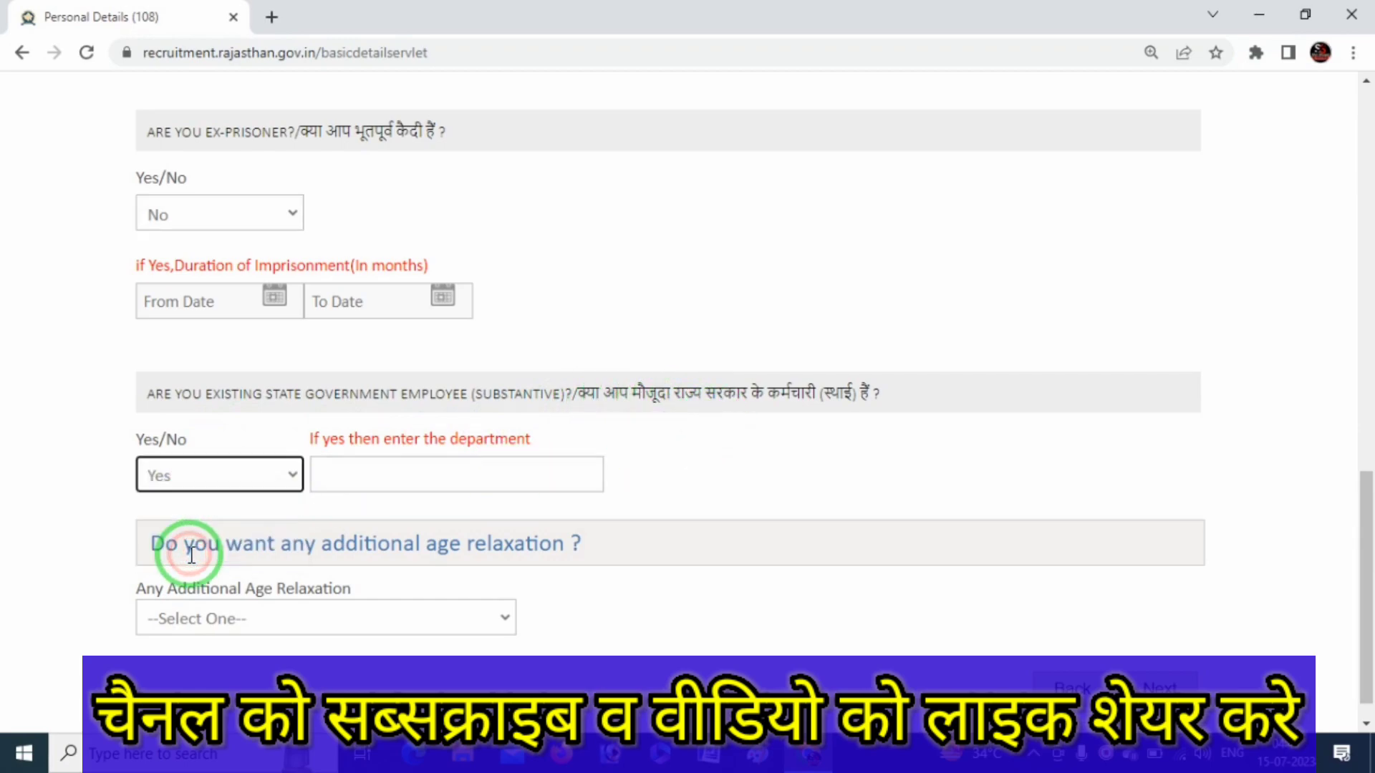
Step: Change the answer about being an existing substantive state government employee to No
{"action": "key", "text": "ctrl+2"}
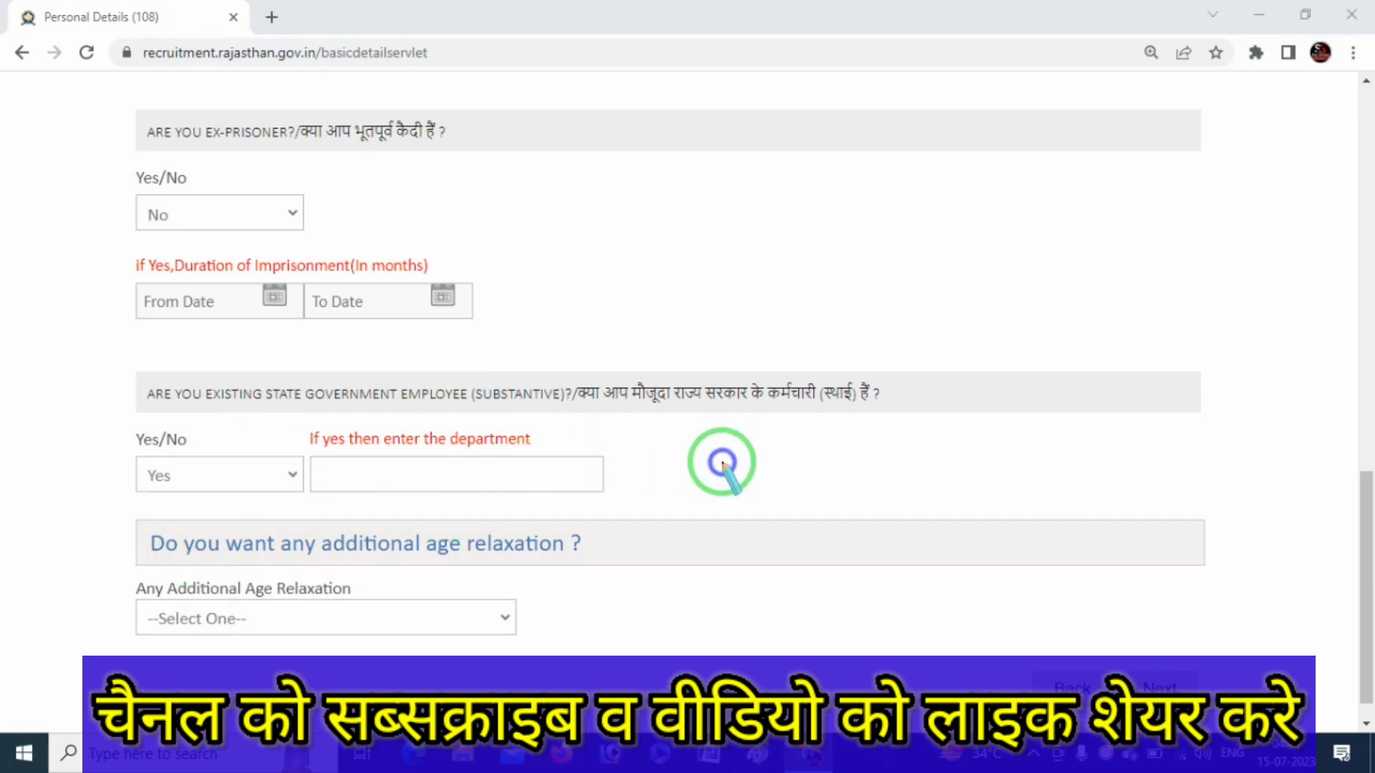
{"action": "key", "text": "Escape"}
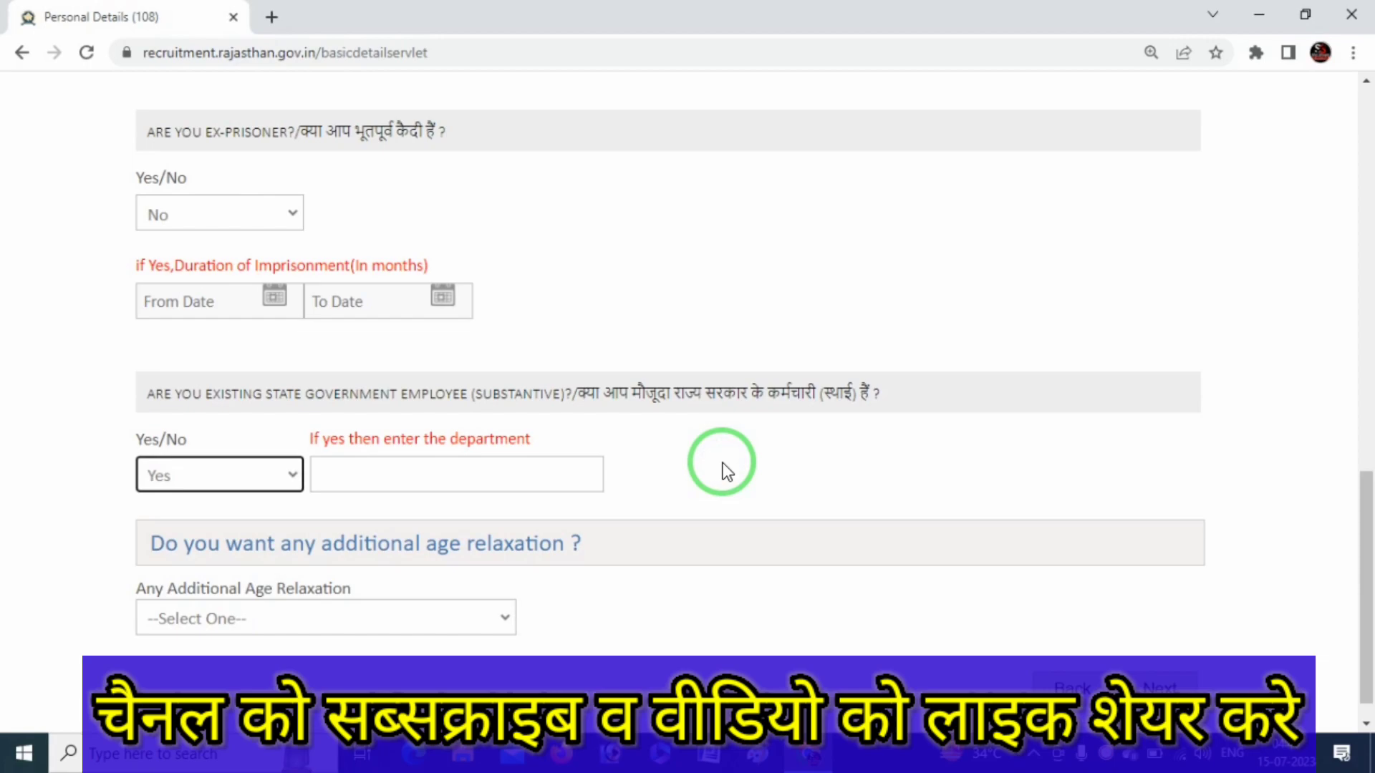
{"action": "left_click", "coordinate": [229, 487]}
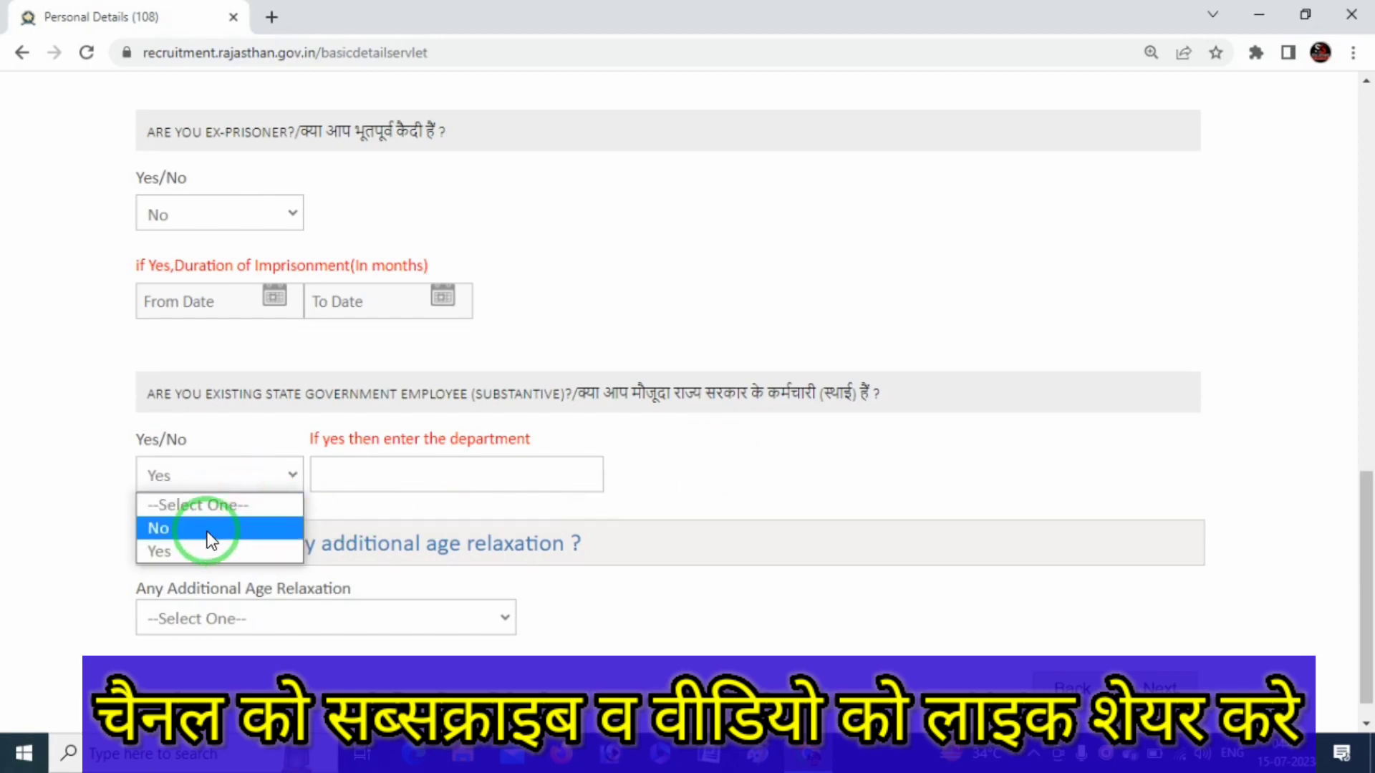
{"action": "left_click", "coordinate": [209, 527]}
{"action": "scroll", "coordinate": [210, 525], "scroll_direction": "down", "scroll_amount": 1}
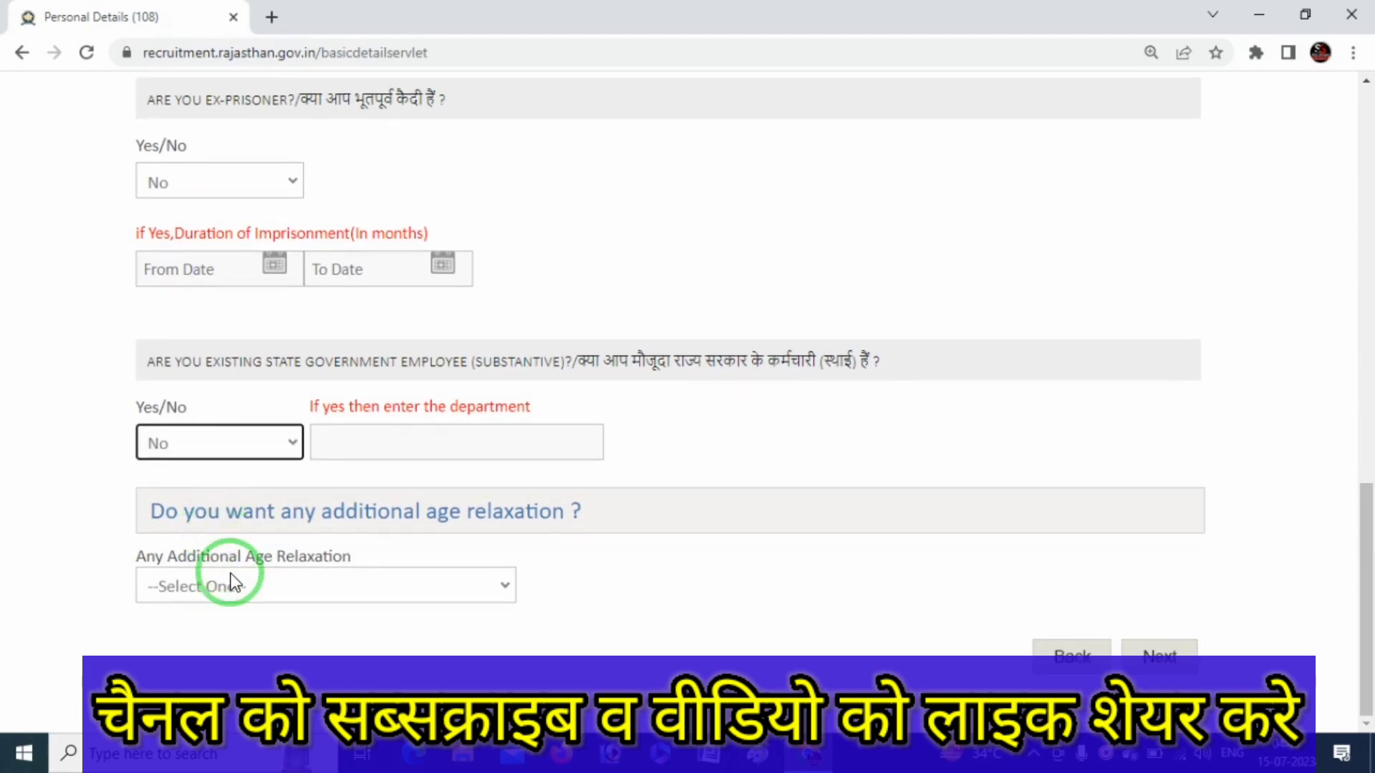
Step: Set Any Additional Age Relaxation to NOT APPLICABLE and proceed to the Qualification & Experience stage
{"action": "key", "text": "ctrl+alt+d"}
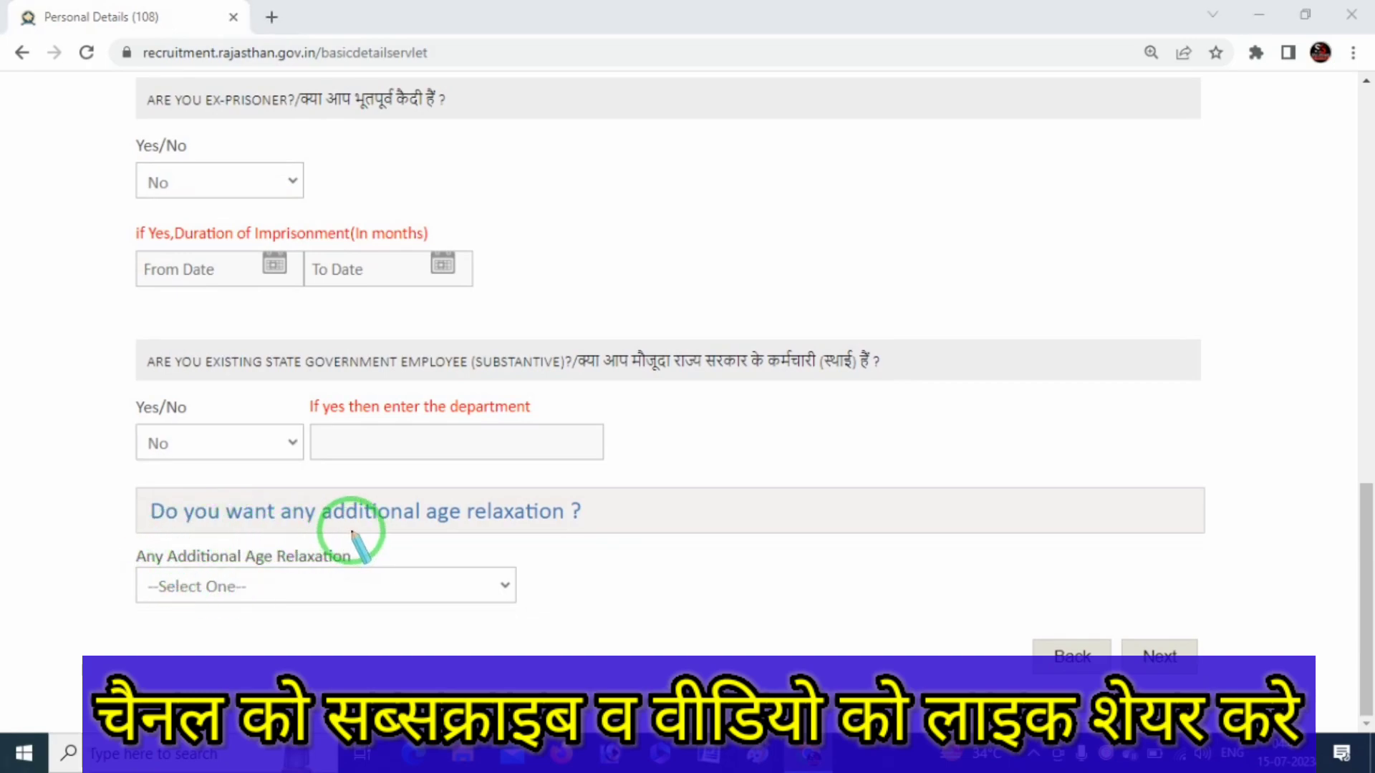
{"action": "left_click_drag", "start_coordinate": [342, 530], "coordinate": [571, 525]}
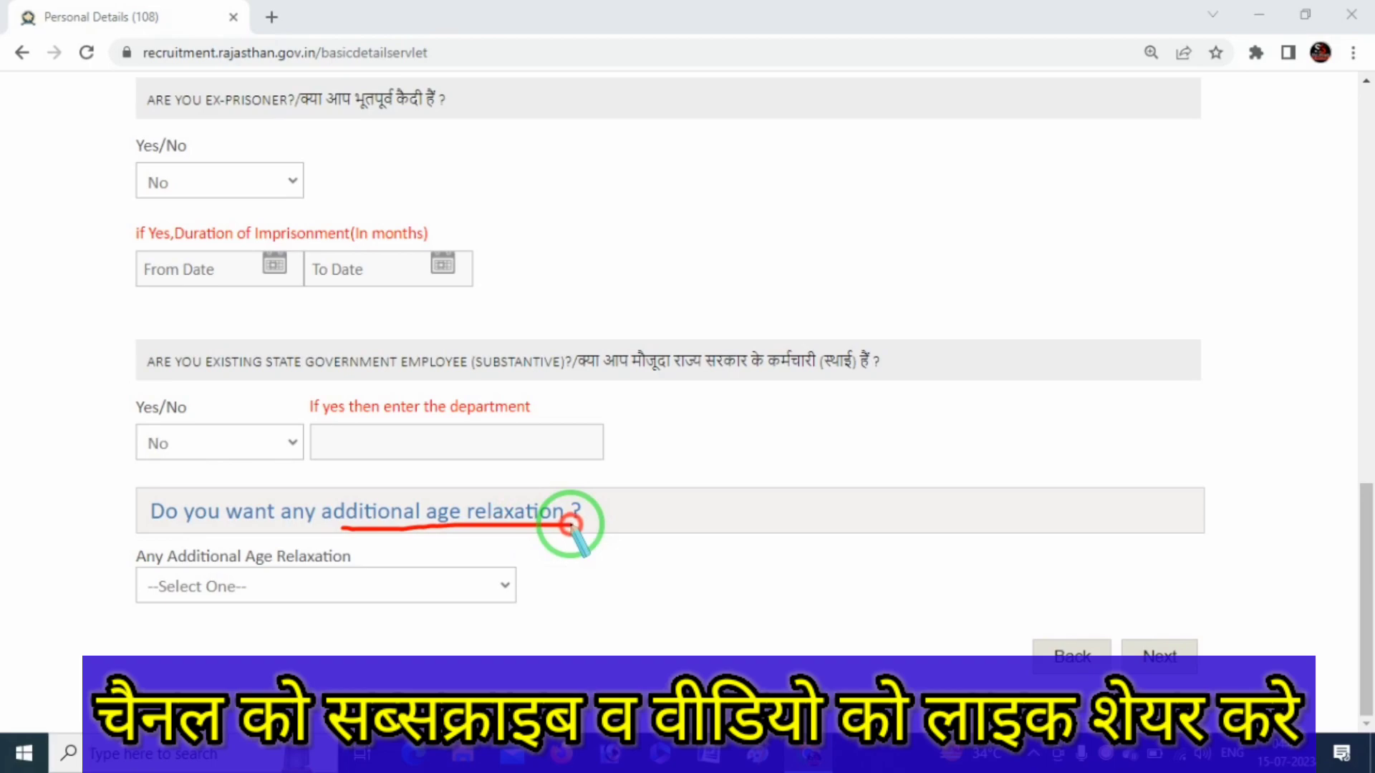
{"action": "left_click_drag", "start_coordinate": [211, 548], "coordinate": [280, 533]}
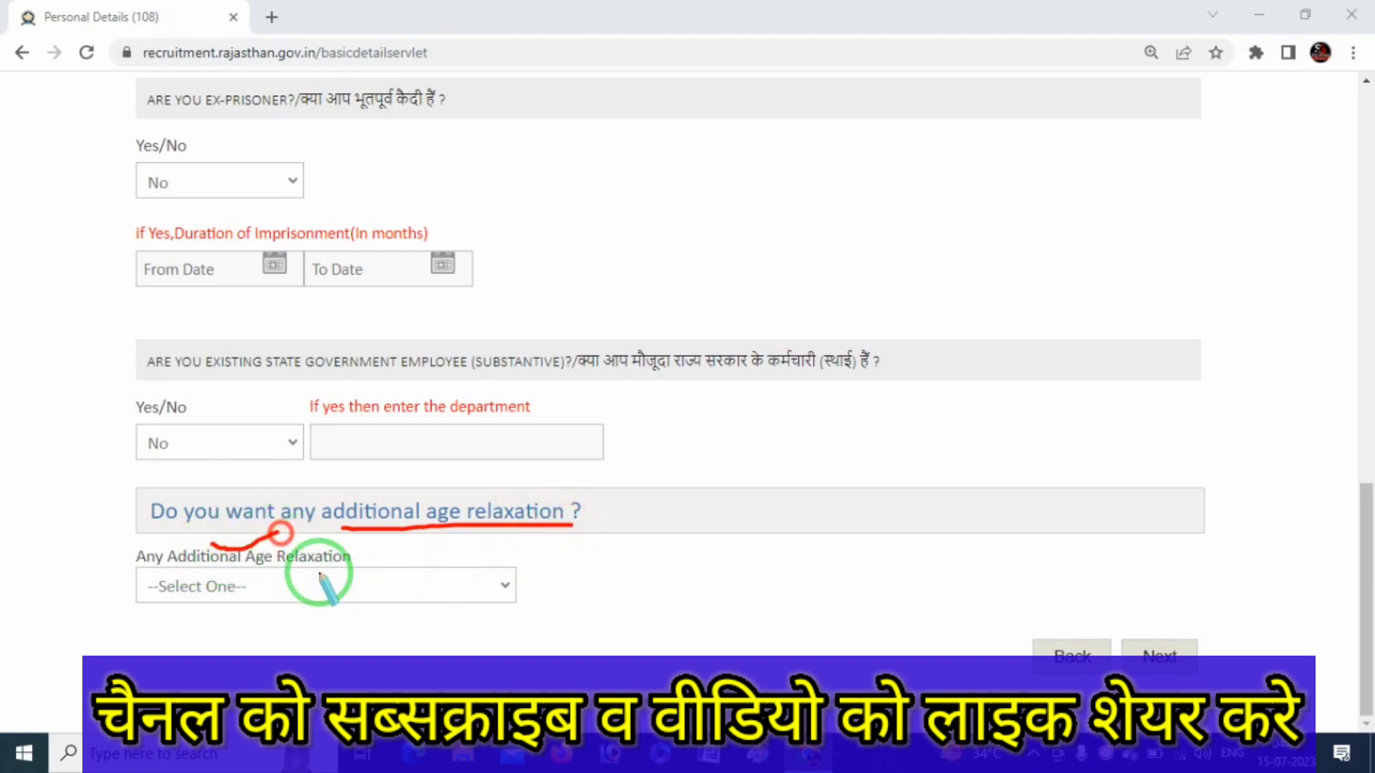
{"action": "key", "text": "Escape"}
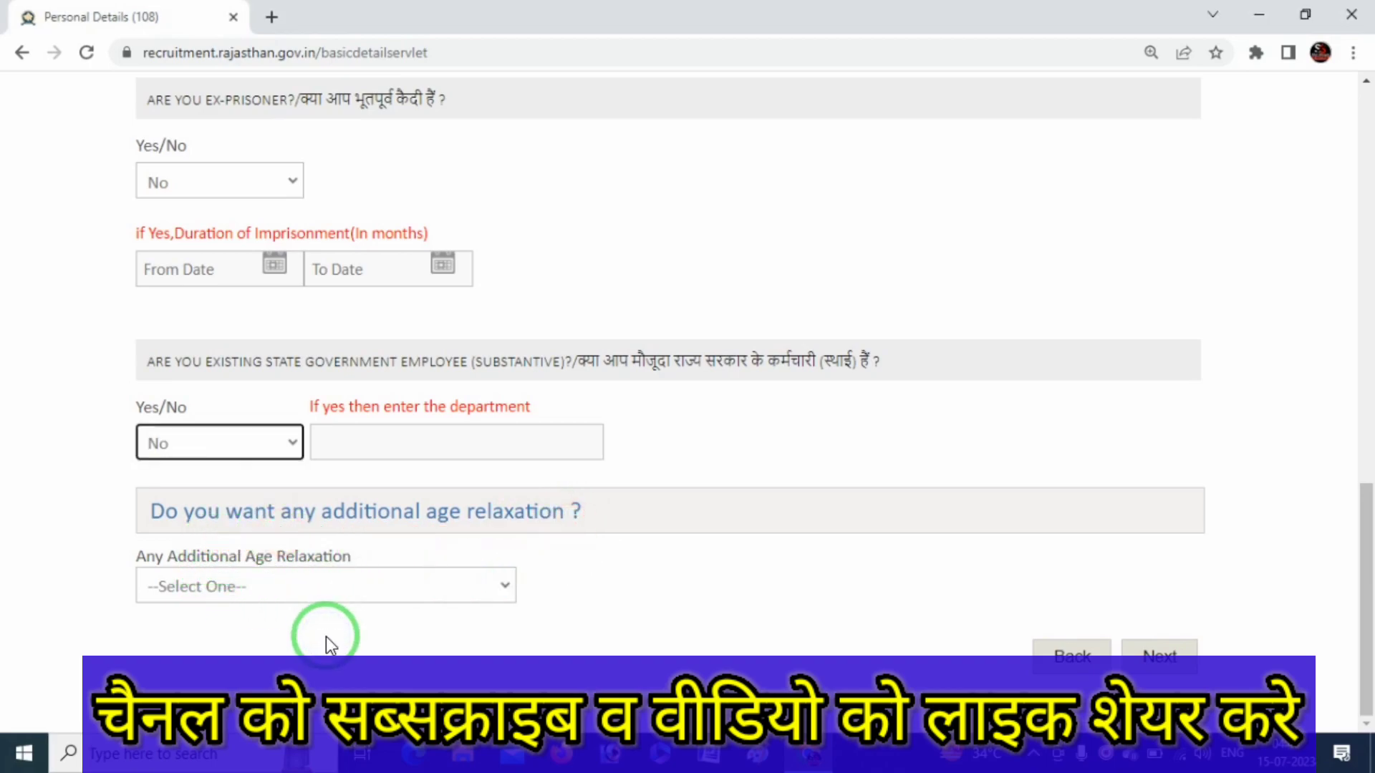
{"action": "left_click", "coordinate": [340, 595]}
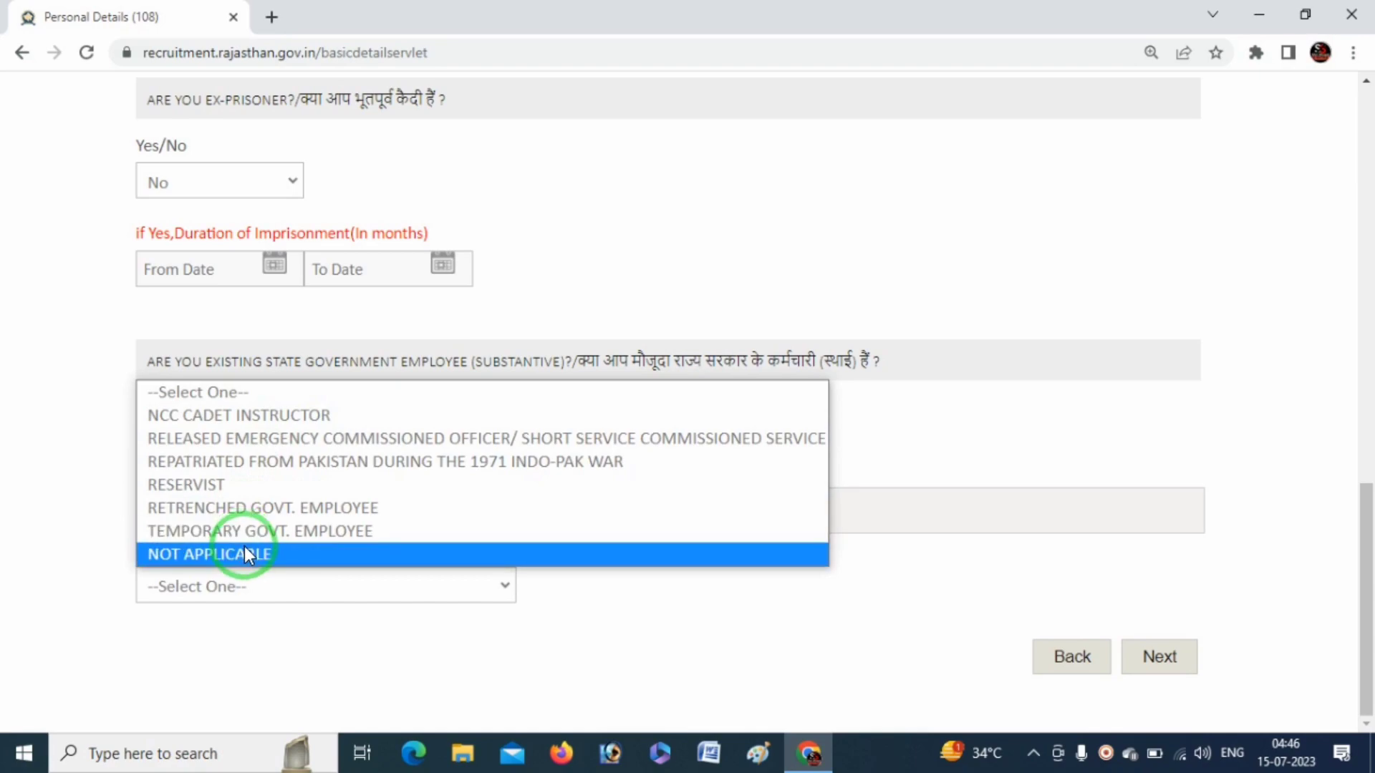
{"action": "left_click", "coordinate": [246, 552]}
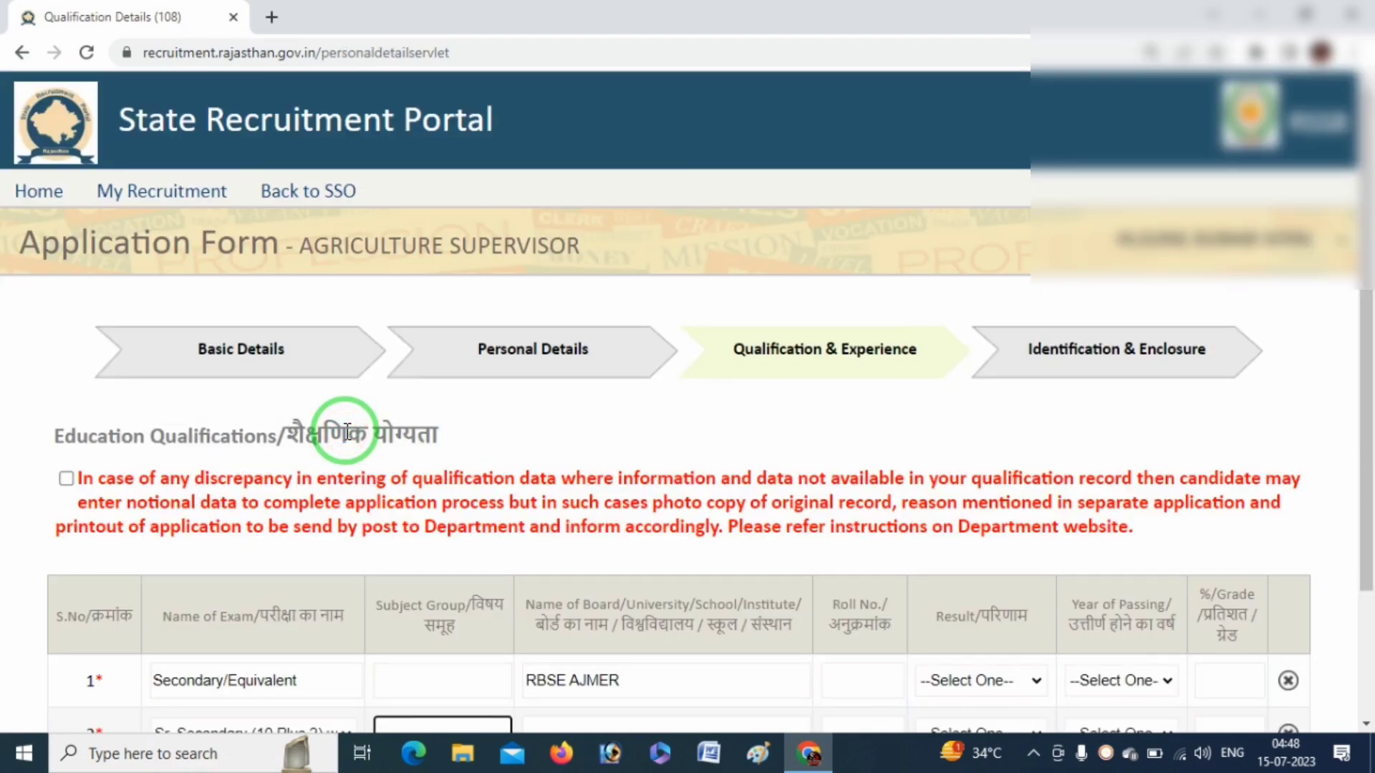
Step: Tick the declaration about discrepancies in entering qualification data under Education Qualifications
{"action": "key", "text": "ctrl+alt+d"}
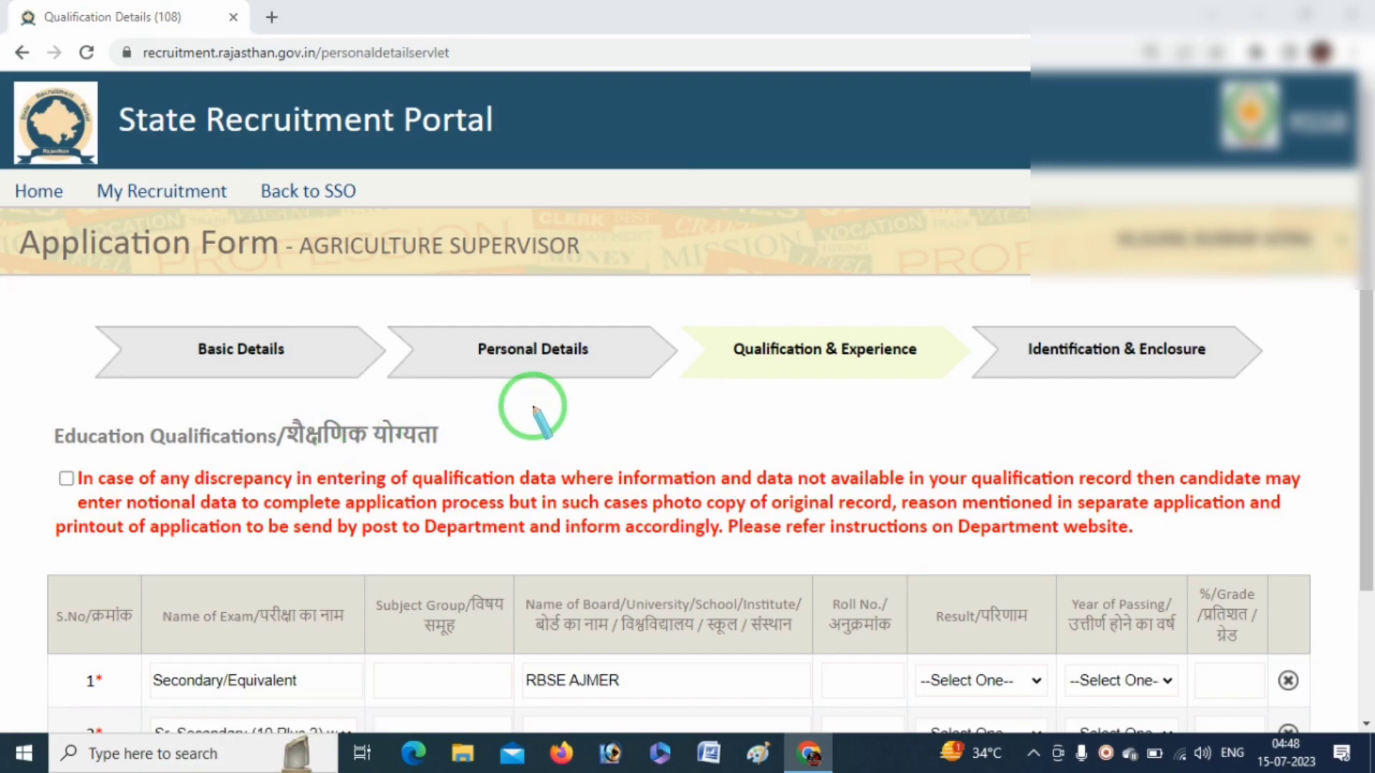
{"action": "mouse_move", "coordinate": [730, 384]}
{"action": "left_mouse_down"}
{"action": "mouse_move", "coordinate": [935, 368]}
{"action": "mouse_move", "coordinate": [890, 329]}
{"action": "mouse_move", "coordinate": [712, 372]}
{"action": "mouse_move", "coordinate": [793, 391]}
{"action": "left_mouse_up"}
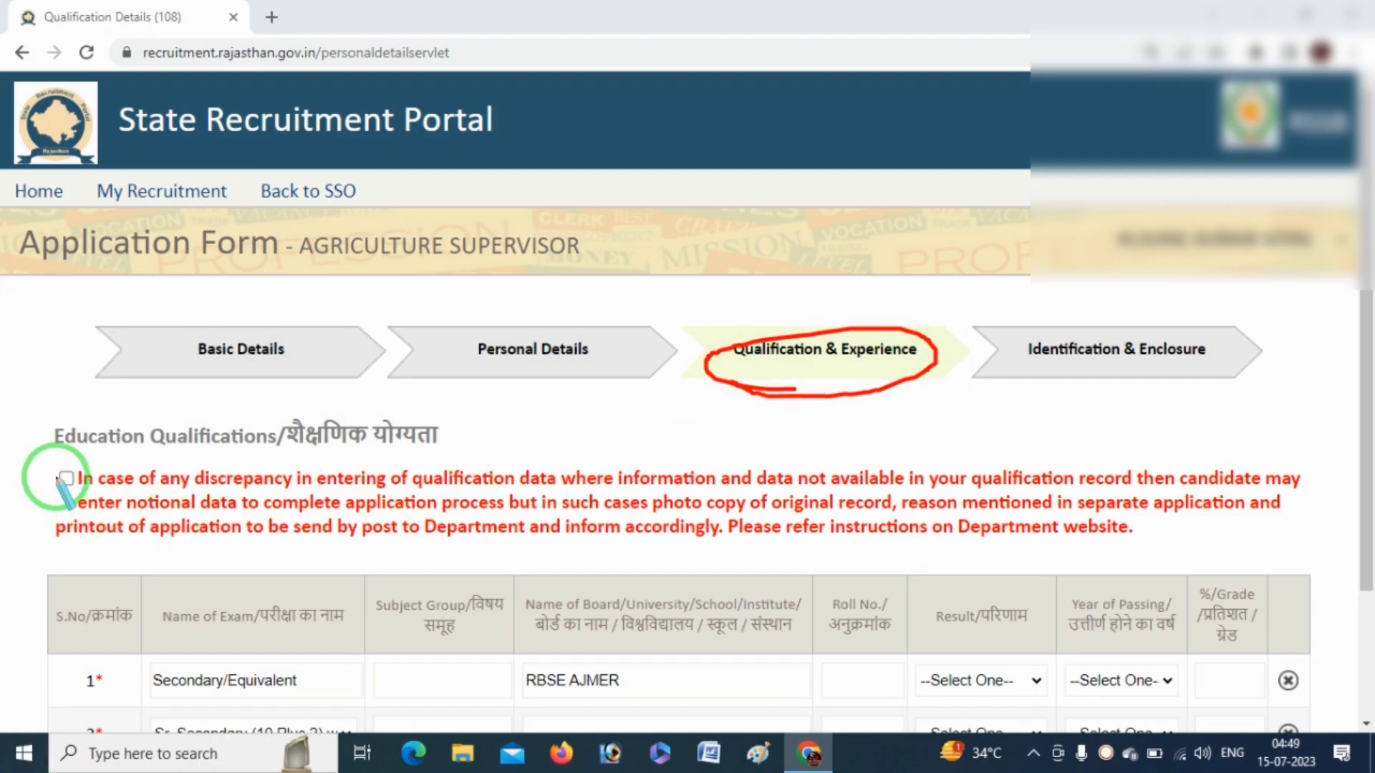
{"action": "left_click_drag", "start_coordinate": [48, 455], "coordinate": [235, 449]}
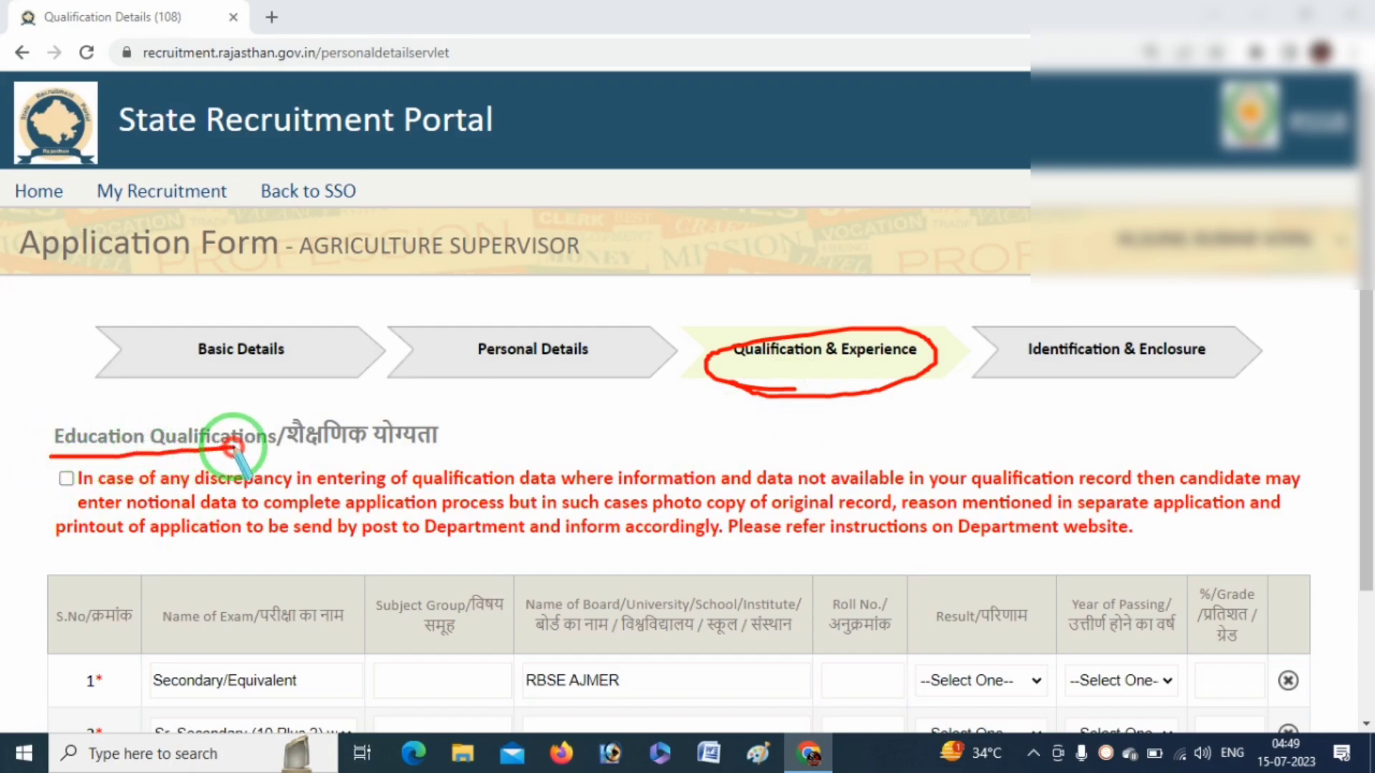
{"action": "right_click", "coordinate": [493, 449]}
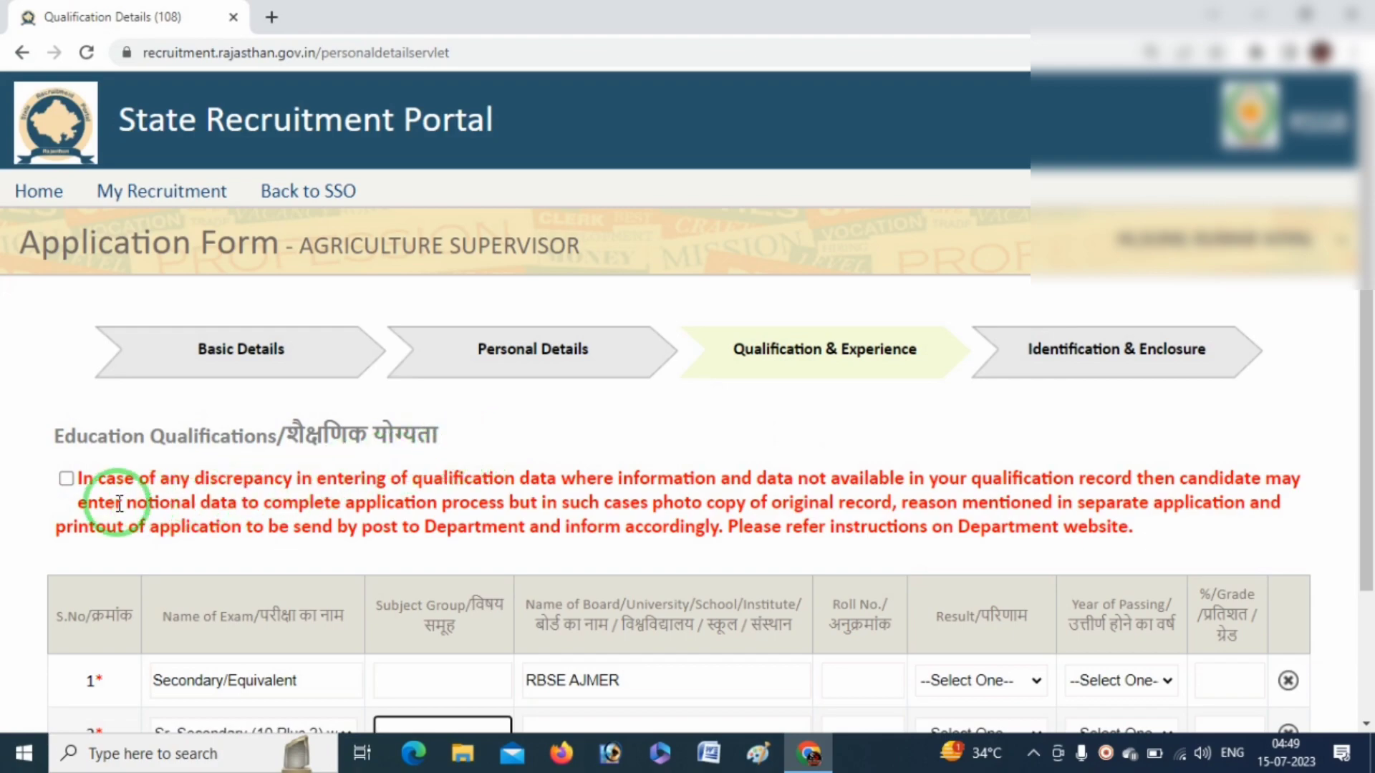
{"action": "left_click", "coordinate": [66, 479]}
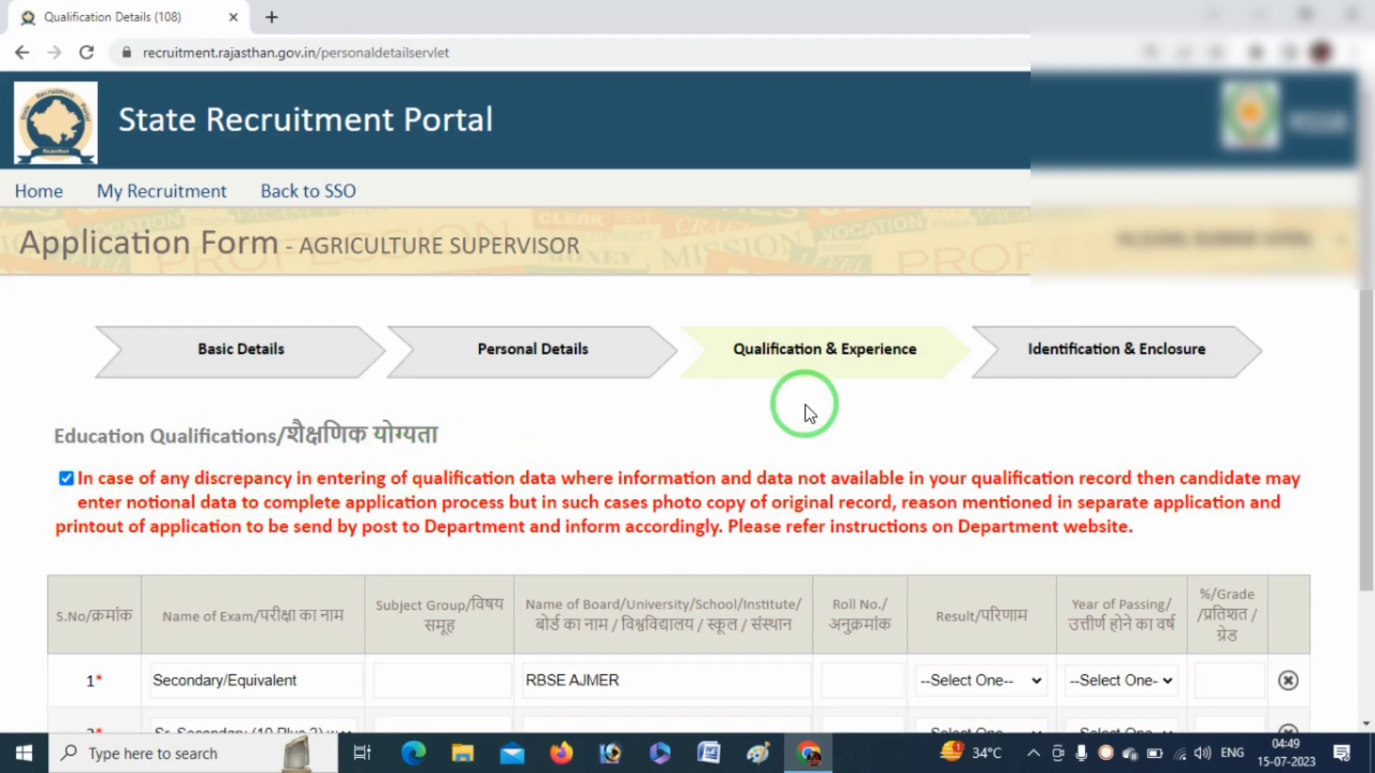
Step: Enter NOT APPLICABLE as the subject group in the Secondary/Equivalent row
{"action": "left_click_drag", "start_coordinate": [1369, 398], "coordinate": [1369, 521]}
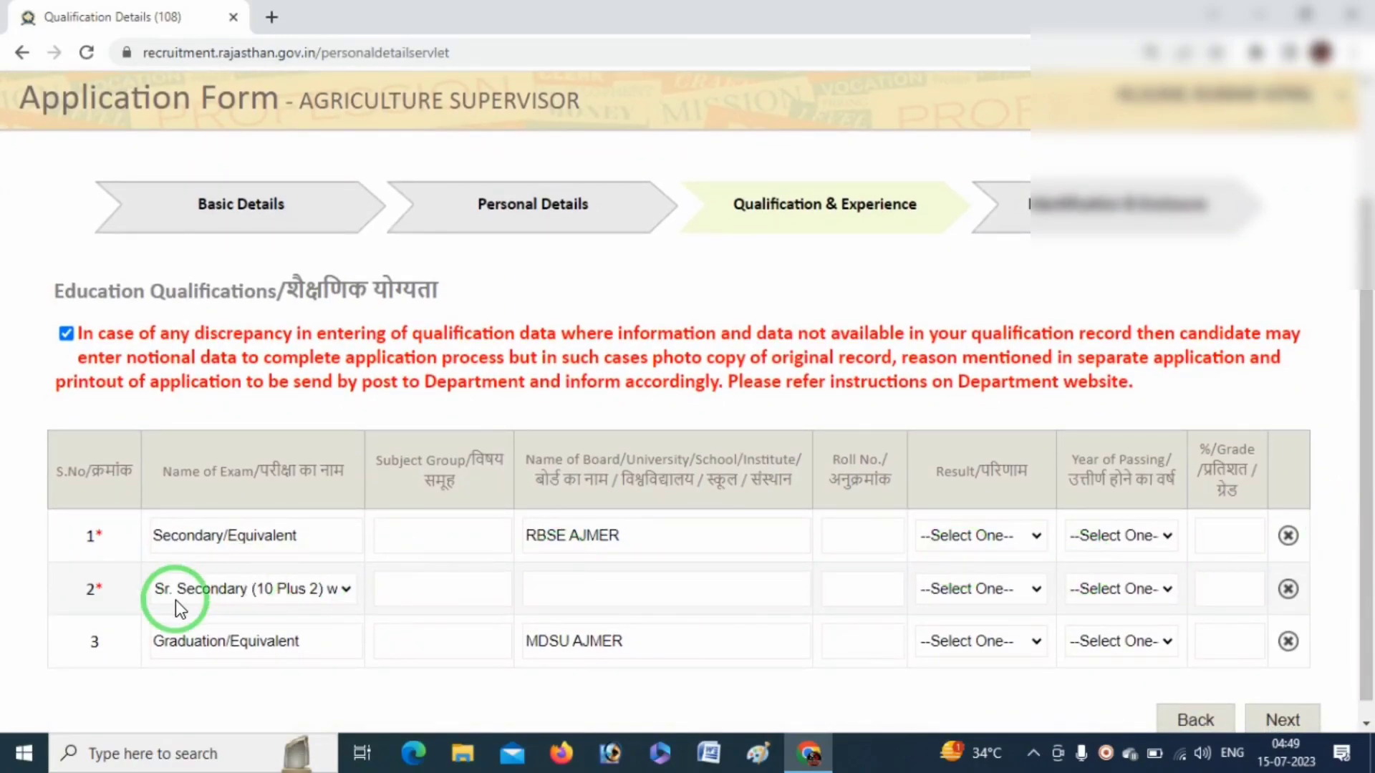
{"action": "key", "text": "F12"}
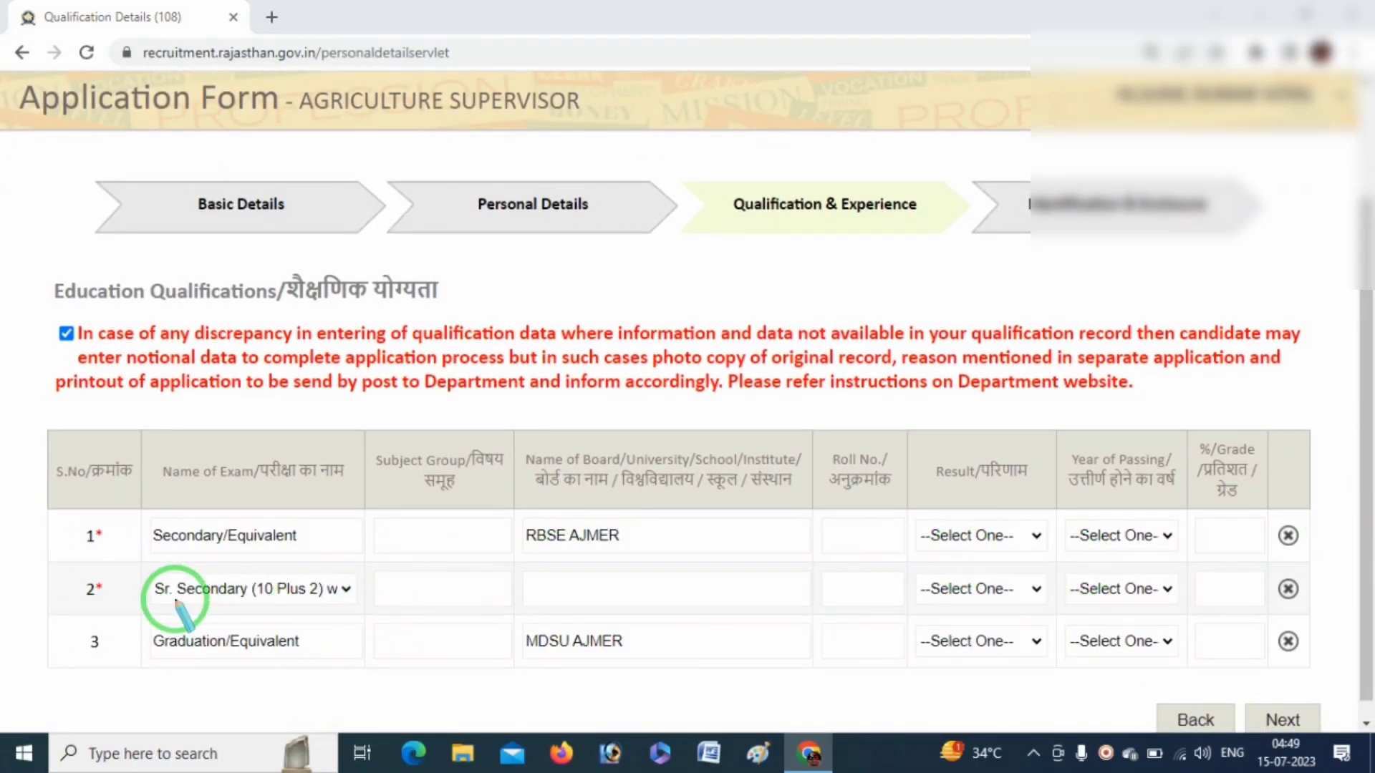
{"action": "mouse_move", "coordinate": [118, 541]}
{"action": "left_mouse_down"}
{"action": "mouse_move", "coordinate": [136, 557]}
{"action": "mouse_move", "coordinate": [227, 518]}
{"action": "left_mouse_up"}
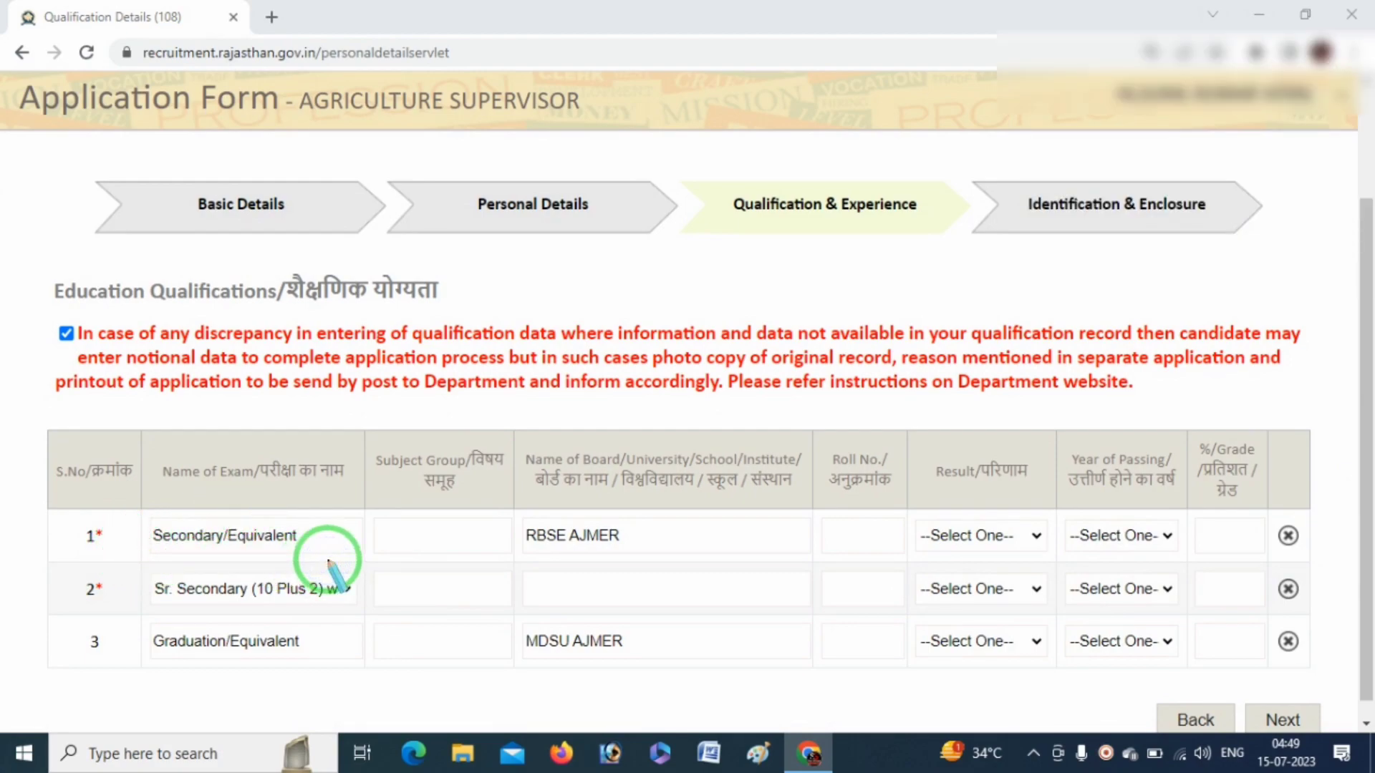
{"action": "left_click", "coordinate": [432, 542]}
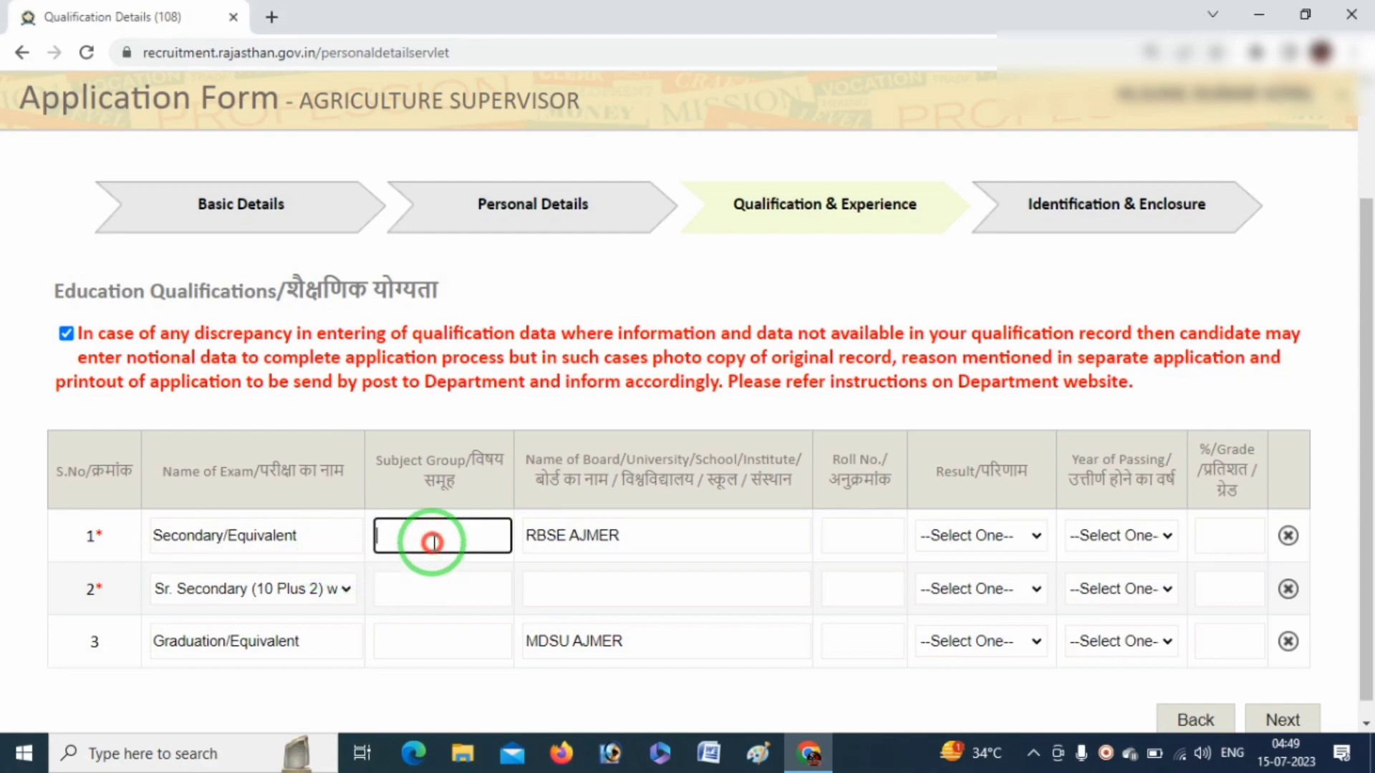
{"action": "type", "text": "NOT APPLICABLE"}
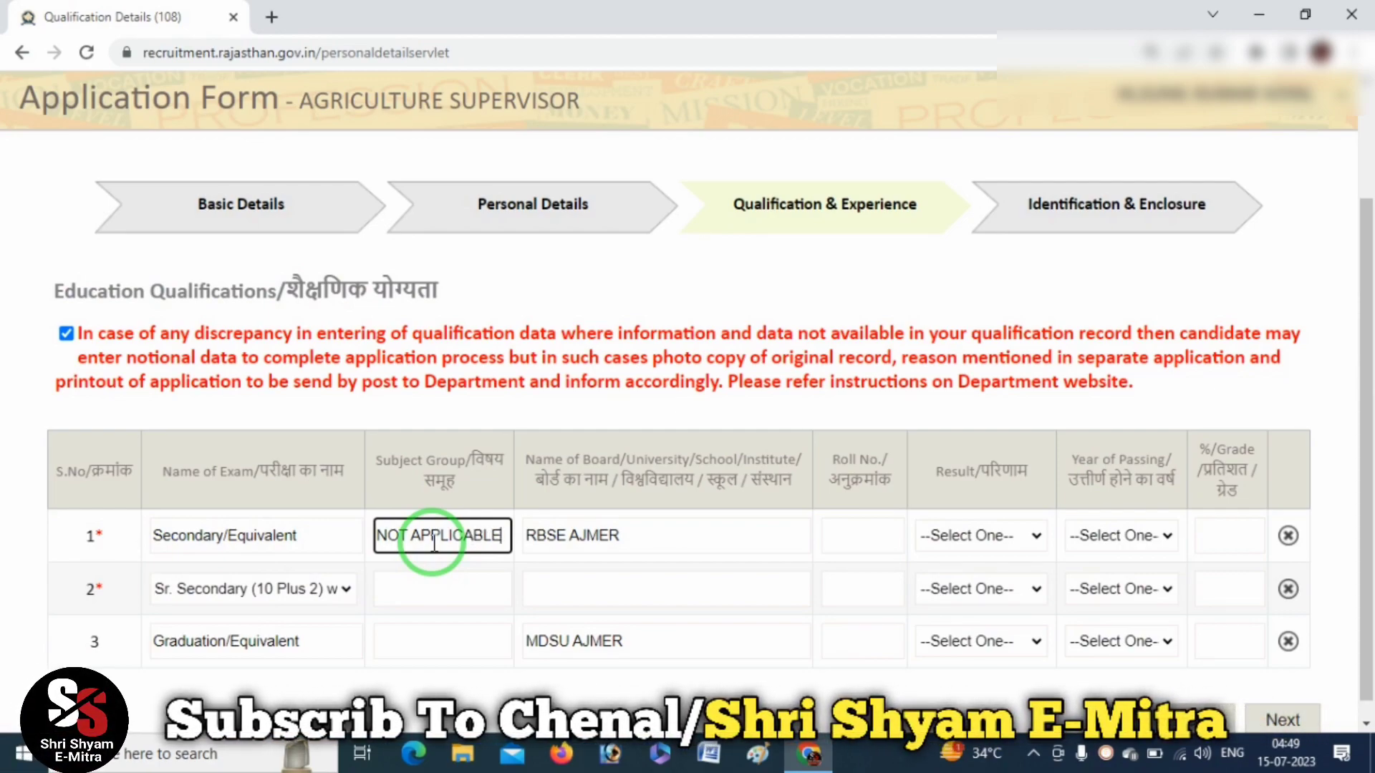
{"action": "left_click", "coordinate": [666, 530]}
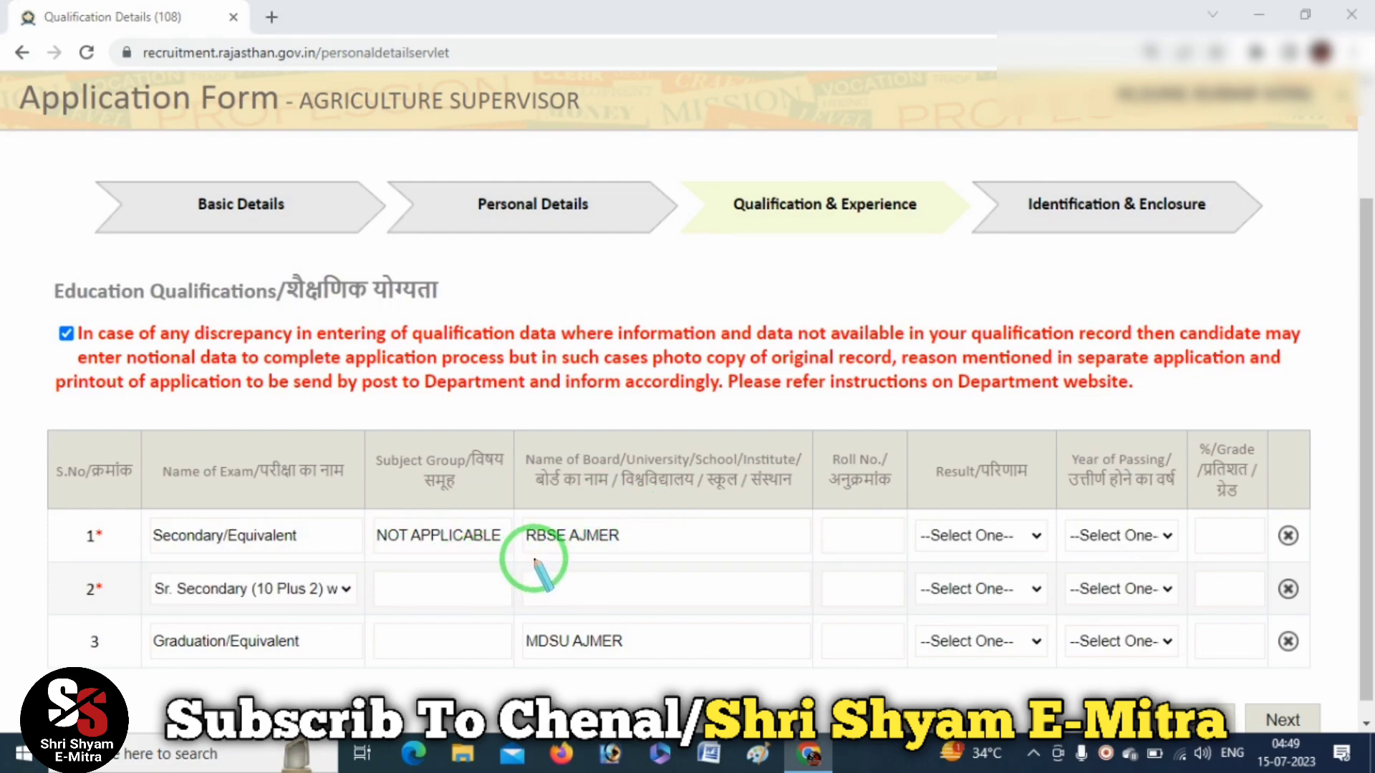
{"action": "mouse_move", "coordinate": [529, 554]}
{"action": "left_mouse_down"}
{"action": "mouse_move", "coordinate": [619, 553]}
{"action": "mouse_move", "coordinate": [632, 540]}
{"action": "mouse_move", "coordinate": [624, 521]}
{"action": "mouse_move", "coordinate": [541, 517]}
{"action": "mouse_move", "coordinate": [529, 555]}
{"action": "mouse_move", "coordinate": [549, 563]}
{"action": "left_mouse_up"}
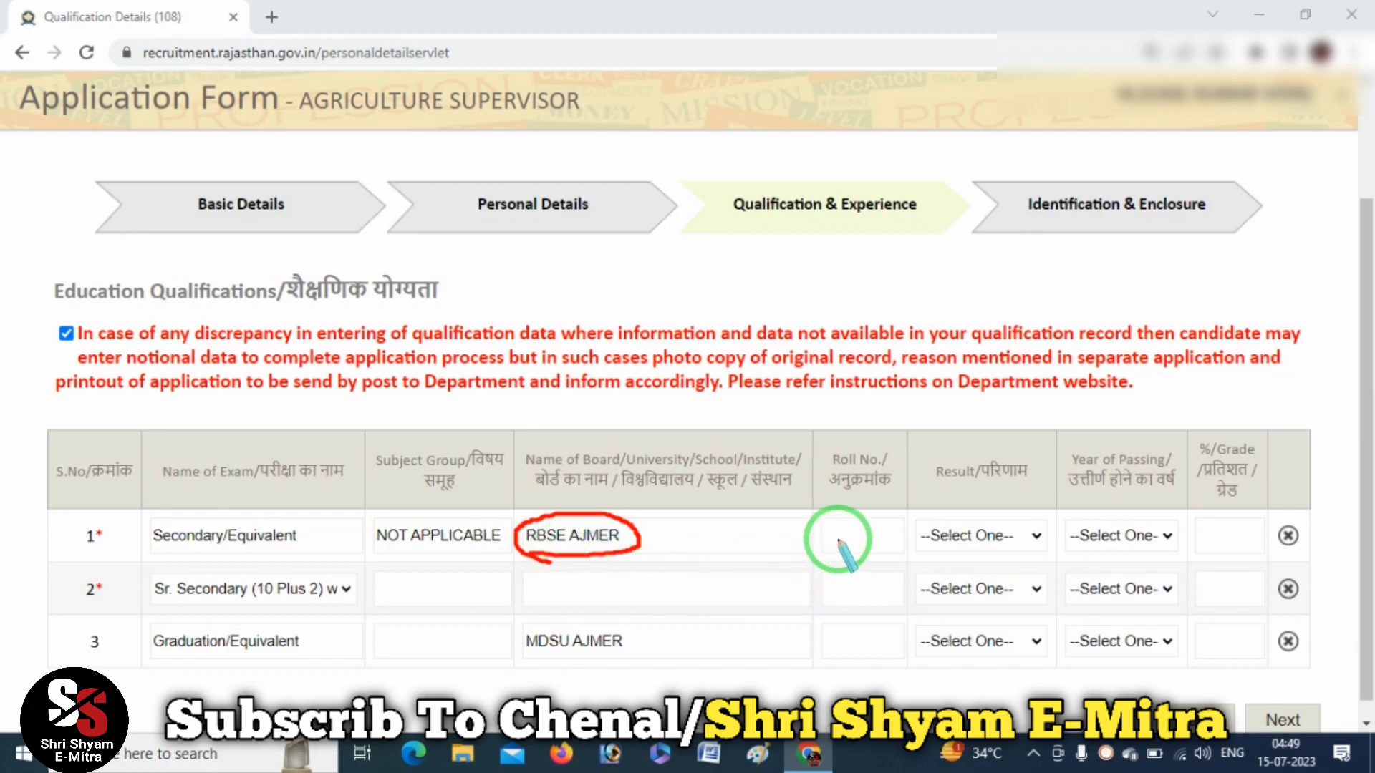
{"action": "left_click_drag", "start_coordinate": [835, 539], "coordinate": [904, 503]}
{"action": "right_click", "coordinate": [845, 581]}
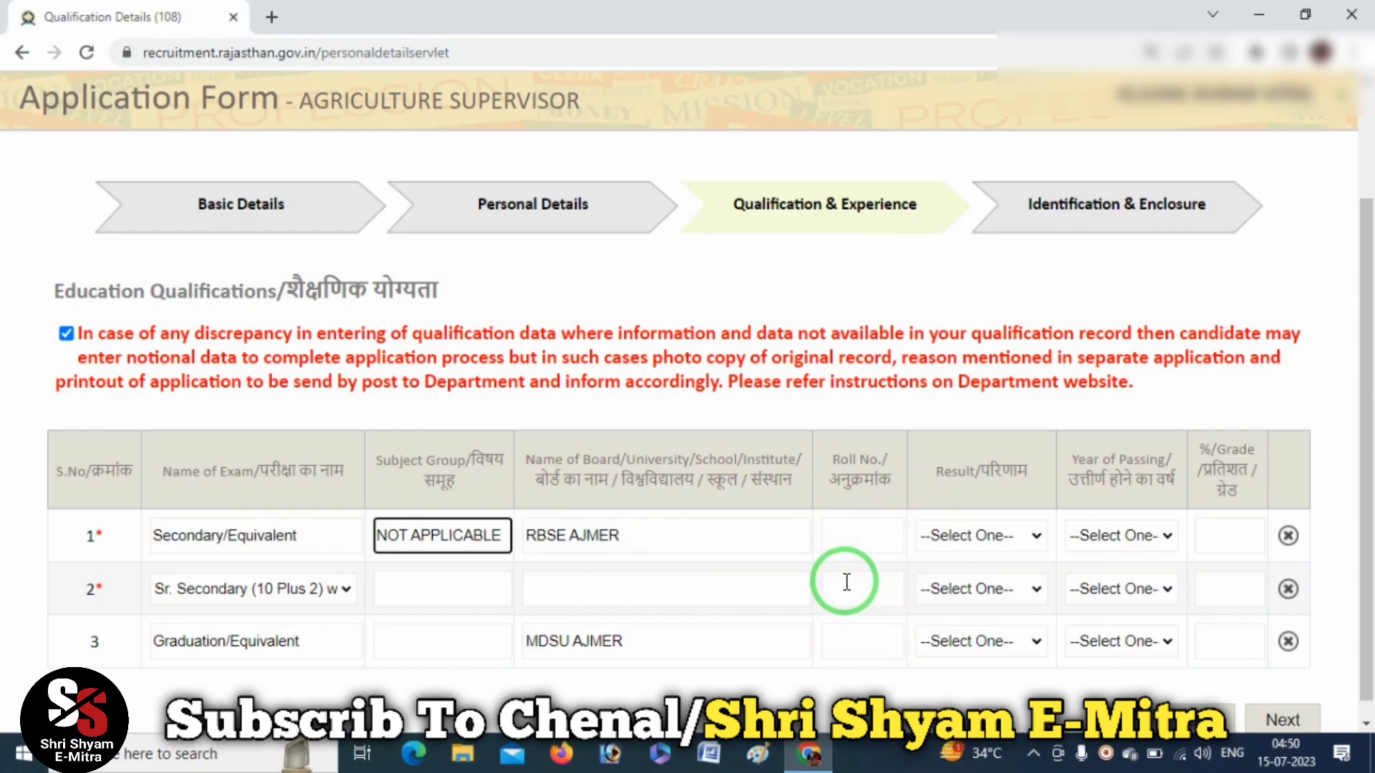
Step: Try CGPA as the result type in the Secondary/Equivalent row and look at the available years of passing
{"action": "left_click", "coordinate": [1012, 542]}
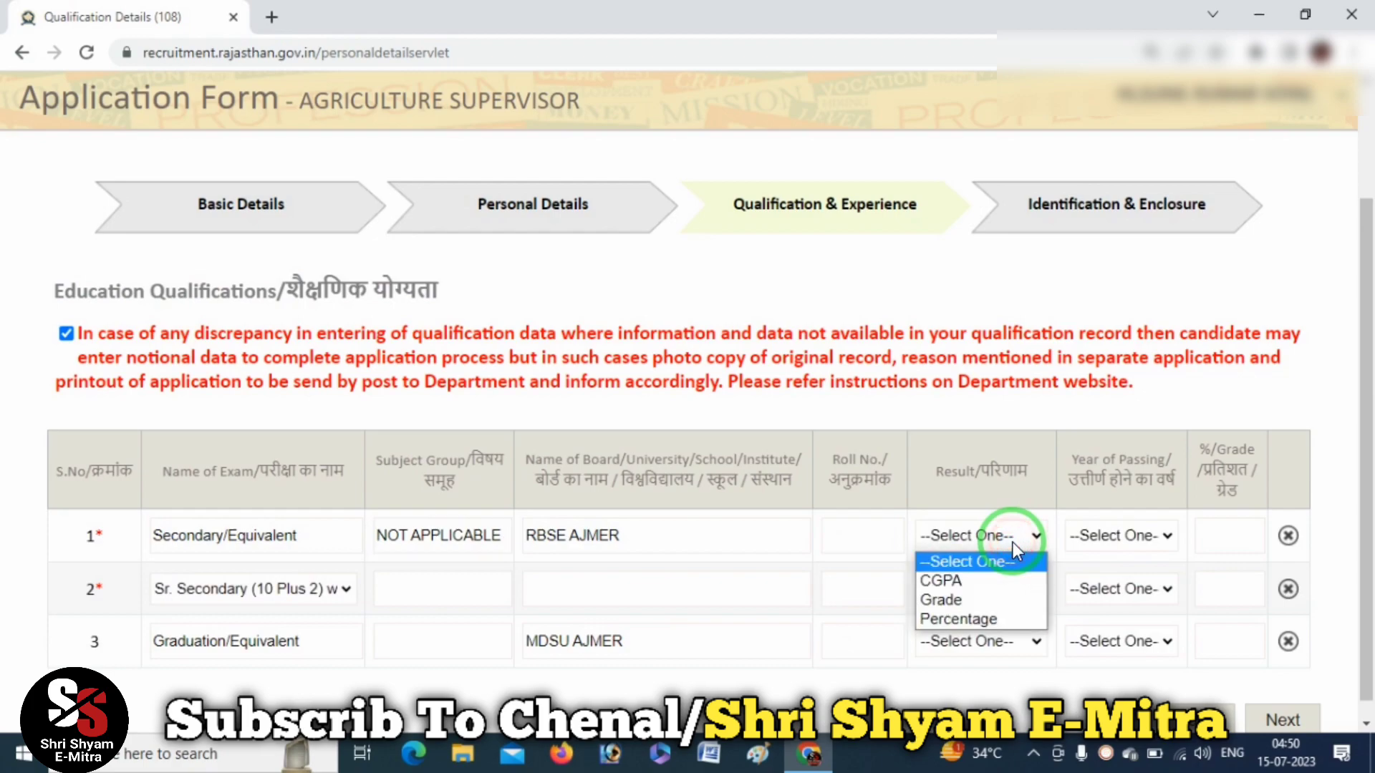
{"action": "left_click", "coordinate": [974, 587]}
{"action": "left_click", "coordinate": [1121, 543]}
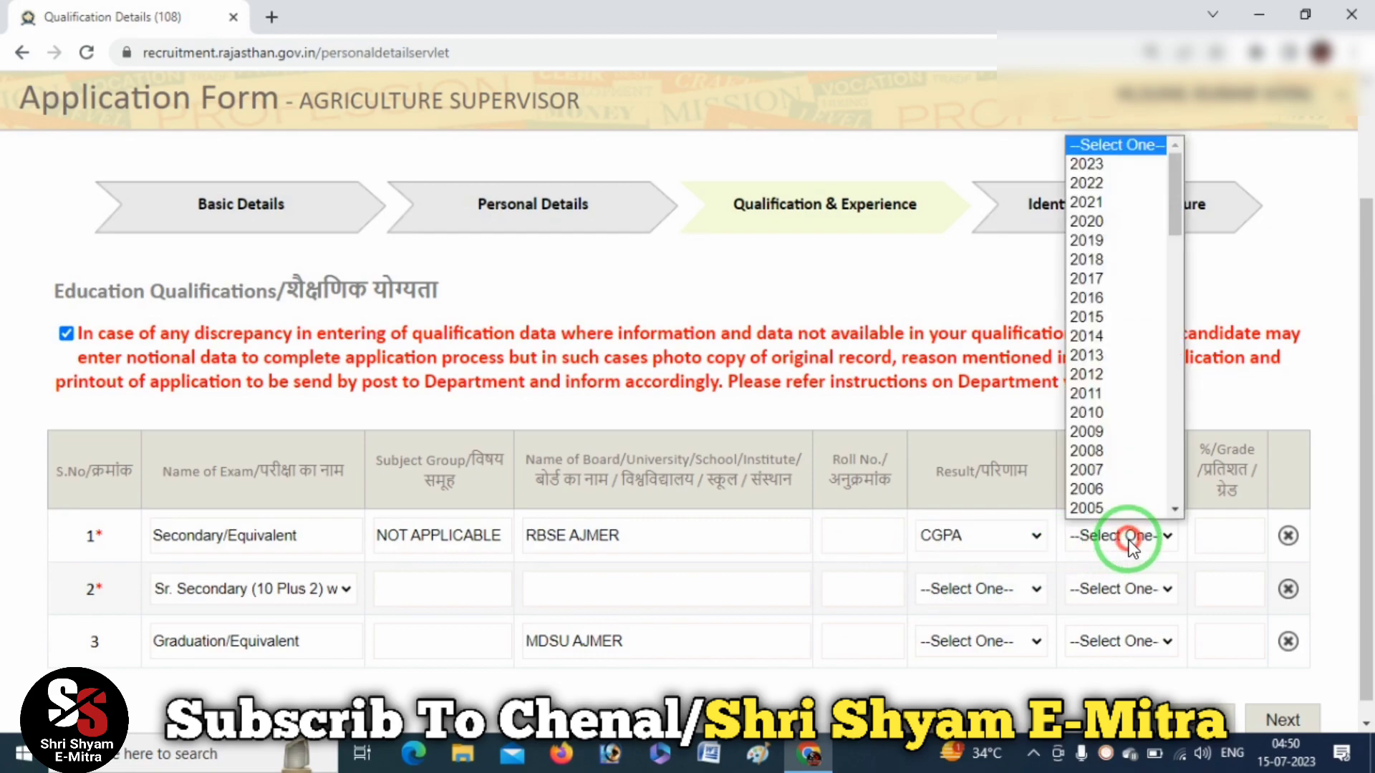
{"action": "left_click", "coordinate": [1128, 540]}
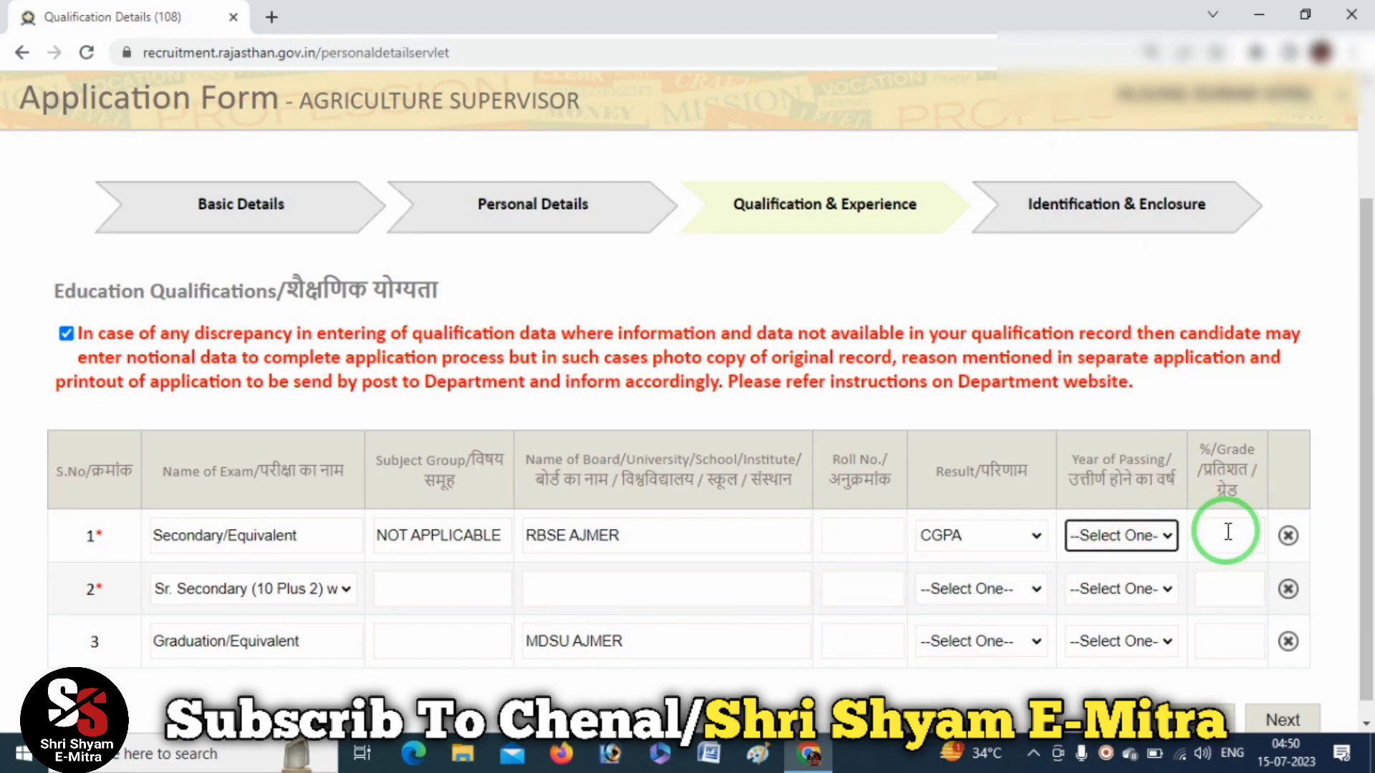
Step: Set the Secondary/Equivalent row's result type to Percentage and its year of passing to 2012
{"action": "left_click", "coordinate": [1020, 536]}
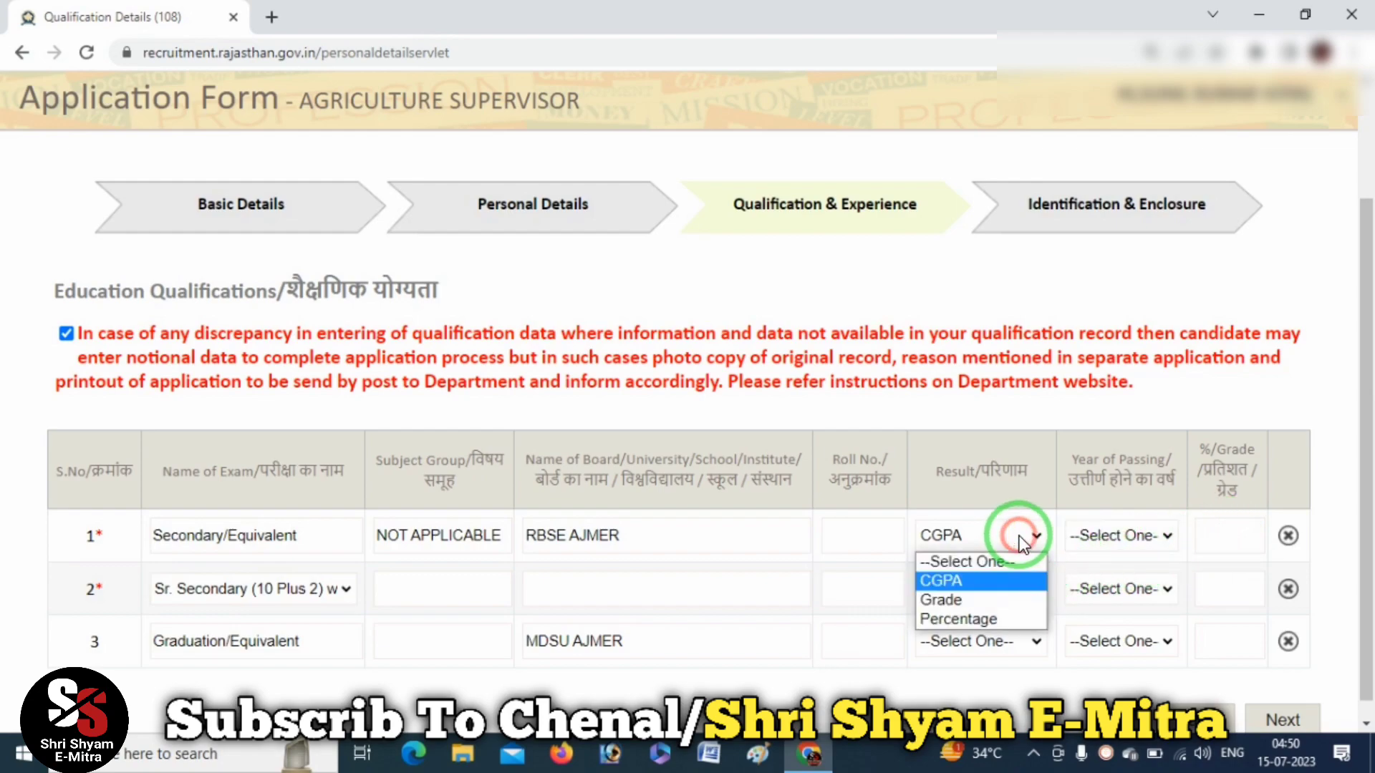
{"action": "left_click", "coordinate": [991, 617]}
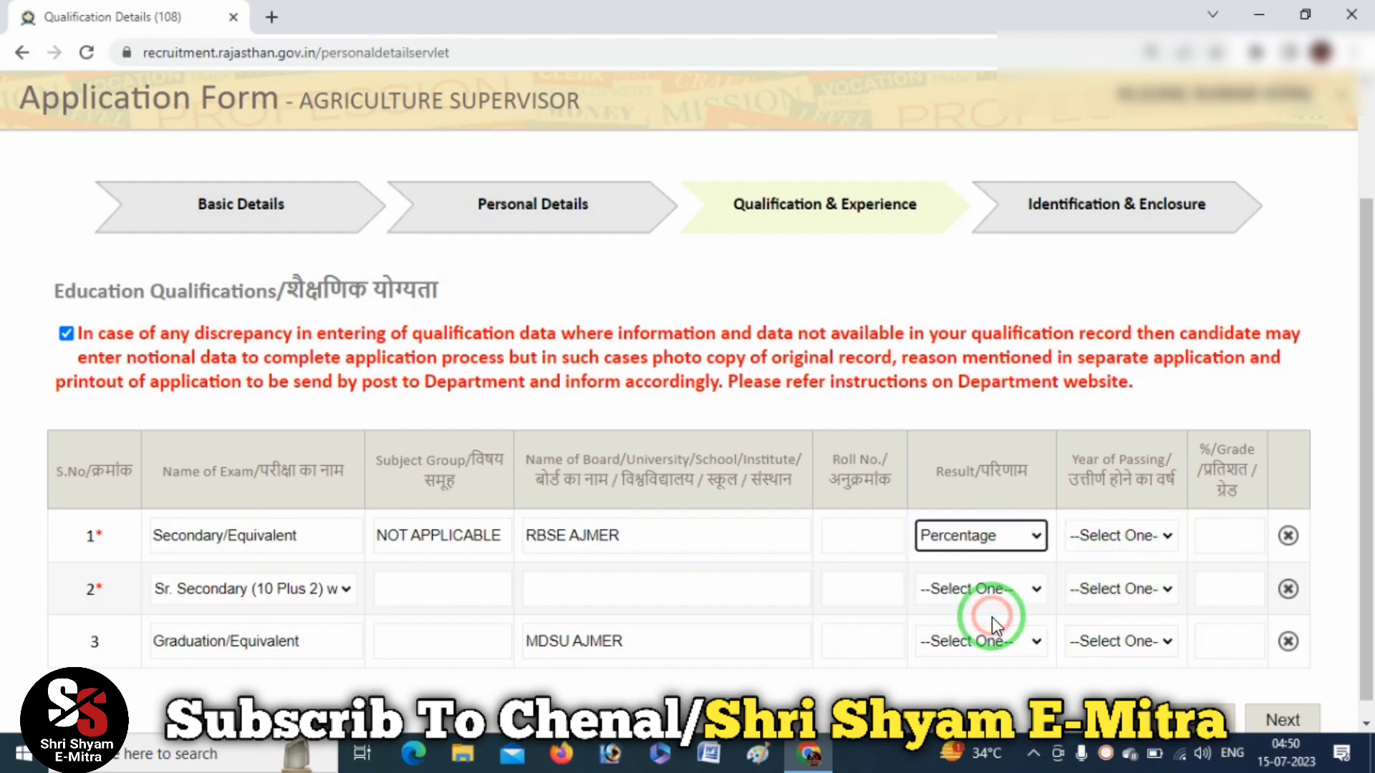
{"action": "left_click", "coordinate": [1141, 539]}
{"action": "type", "text": "2012"}
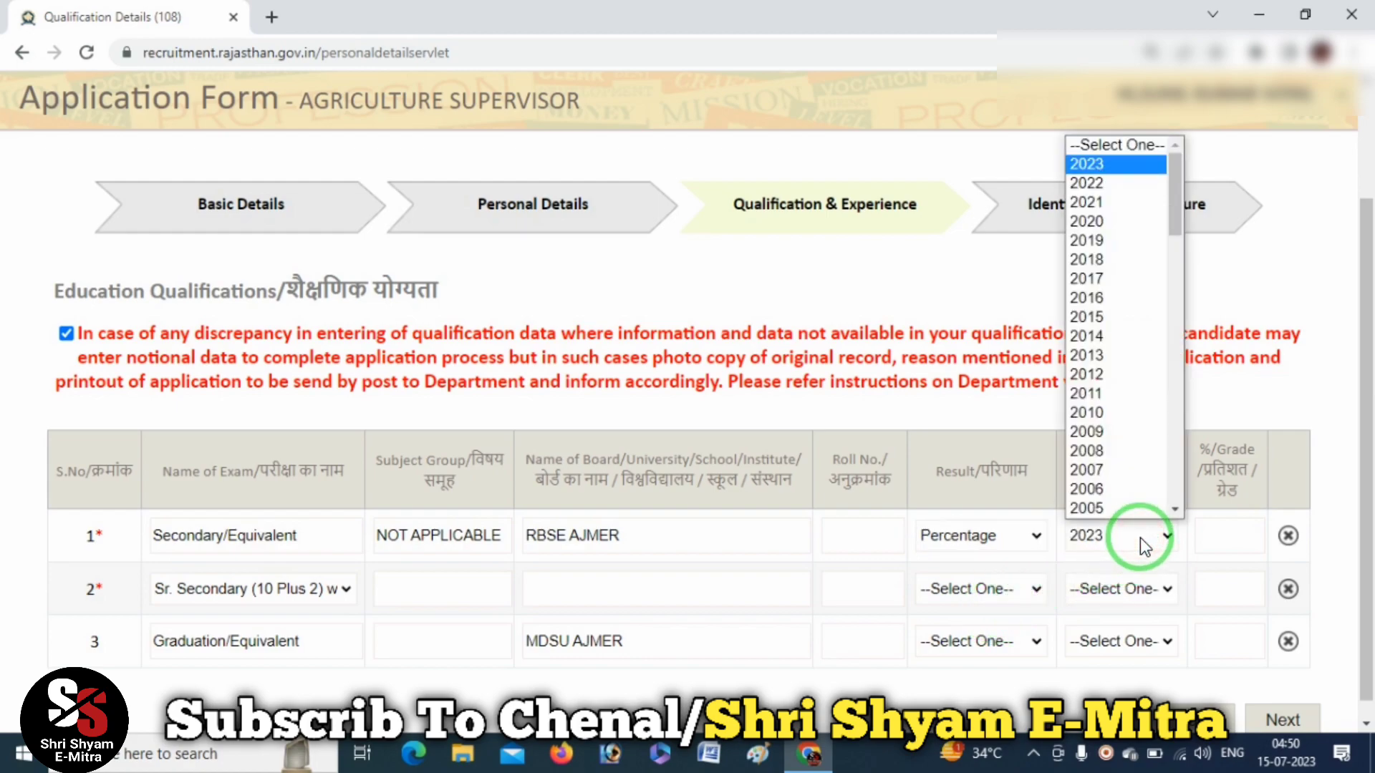
{"action": "key", "text": "Return"}
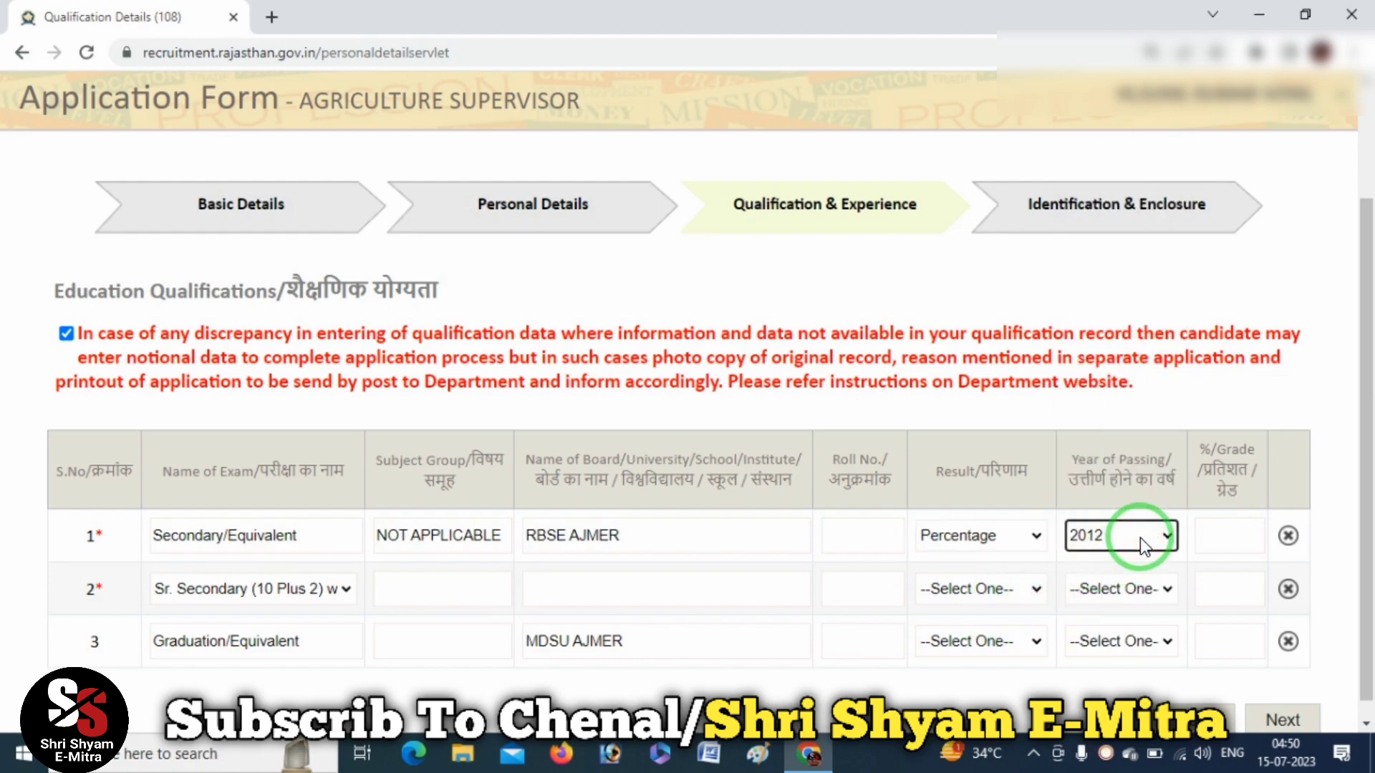
Step: Enter 55.22 as the percentage in the Secondary/Equivalent row
{"action": "left_click", "coordinate": [1240, 541]}
{"action": "type", "text": "55"}
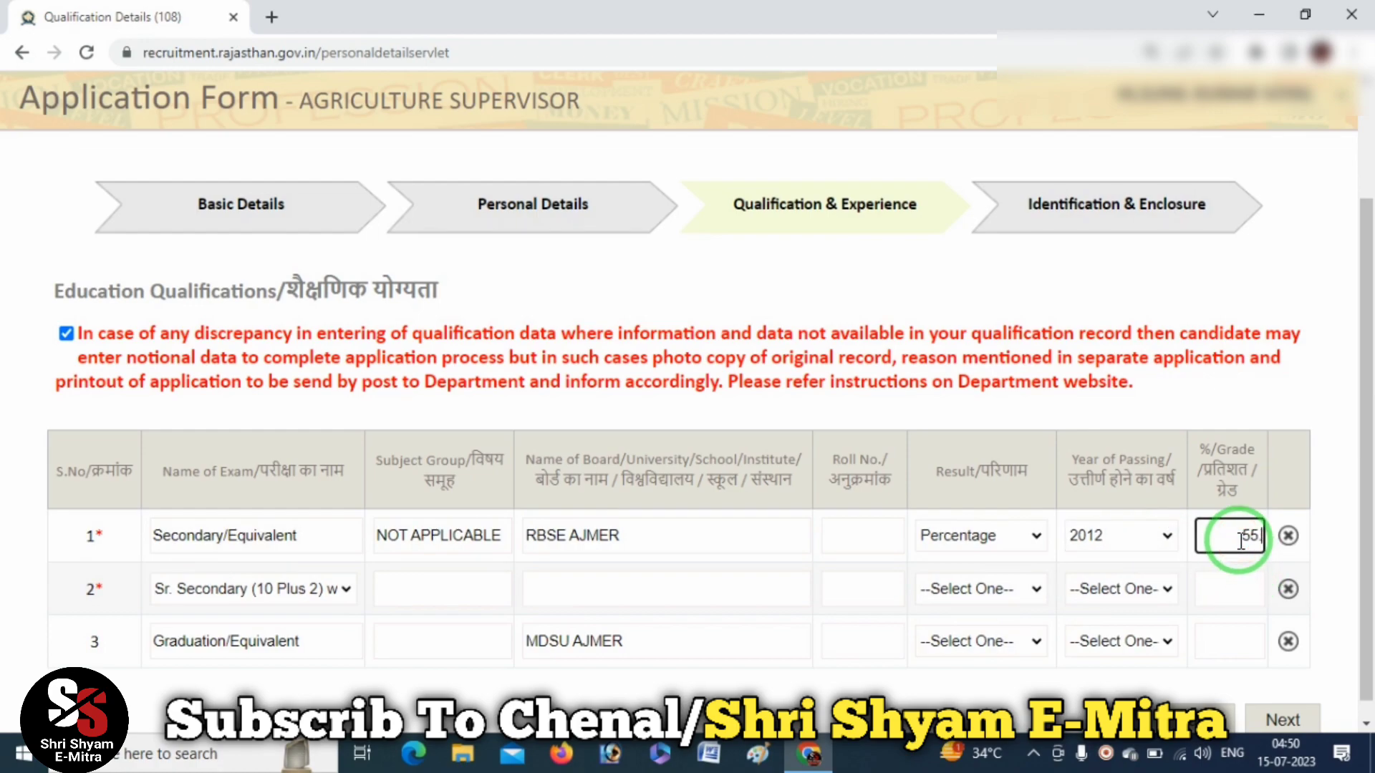
{"action": "type", "text": ".22"}
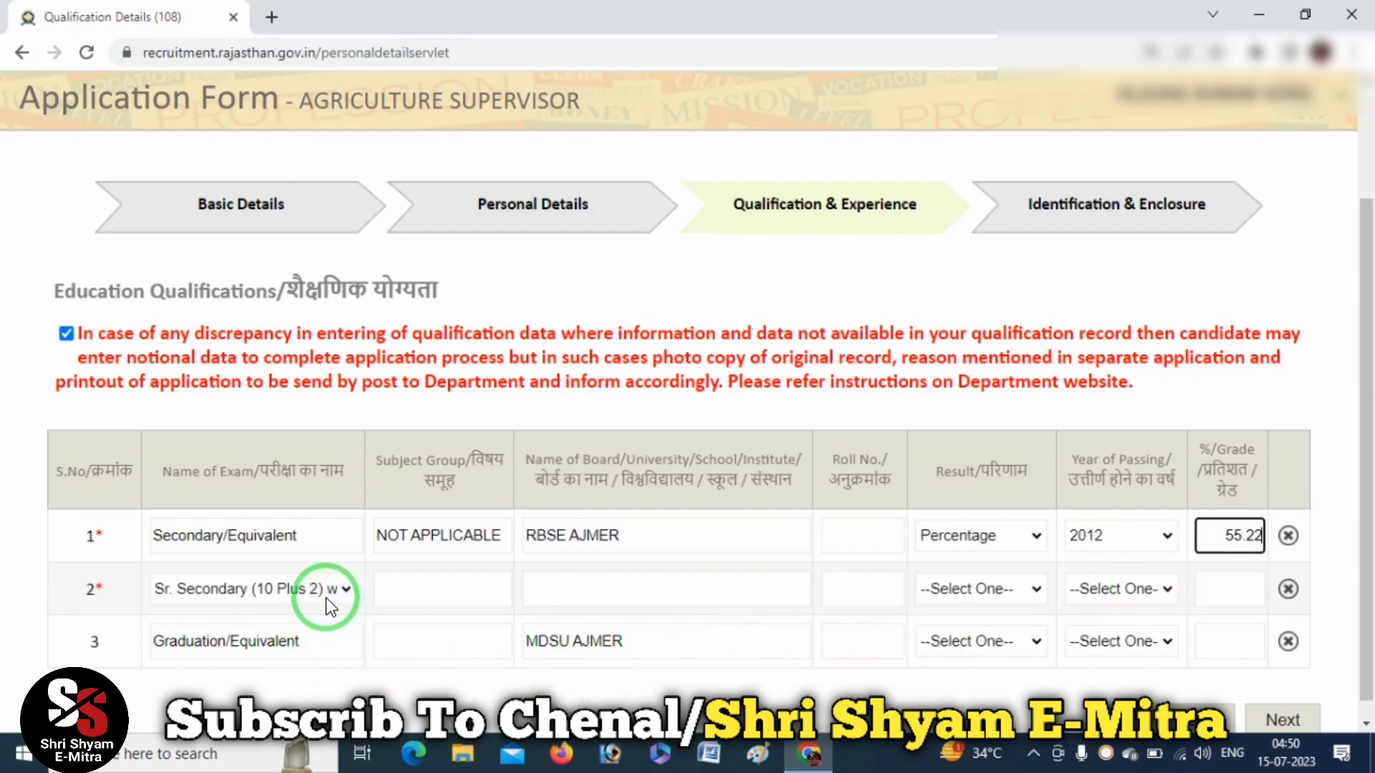
{"action": "key", "text": "ctrl+F12"}
{"action": "mouse_move", "coordinate": [57, 600]}
{"action": "left_mouse_down"}
{"action": "mouse_move", "coordinate": [71, 606]}
{"action": "mouse_move", "coordinate": [118, 573]}
{"action": "mouse_move", "coordinate": [61, 576]}
{"action": "mouse_move", "coordinate": [98, 608]}
{"action": "left_mouse_up"}
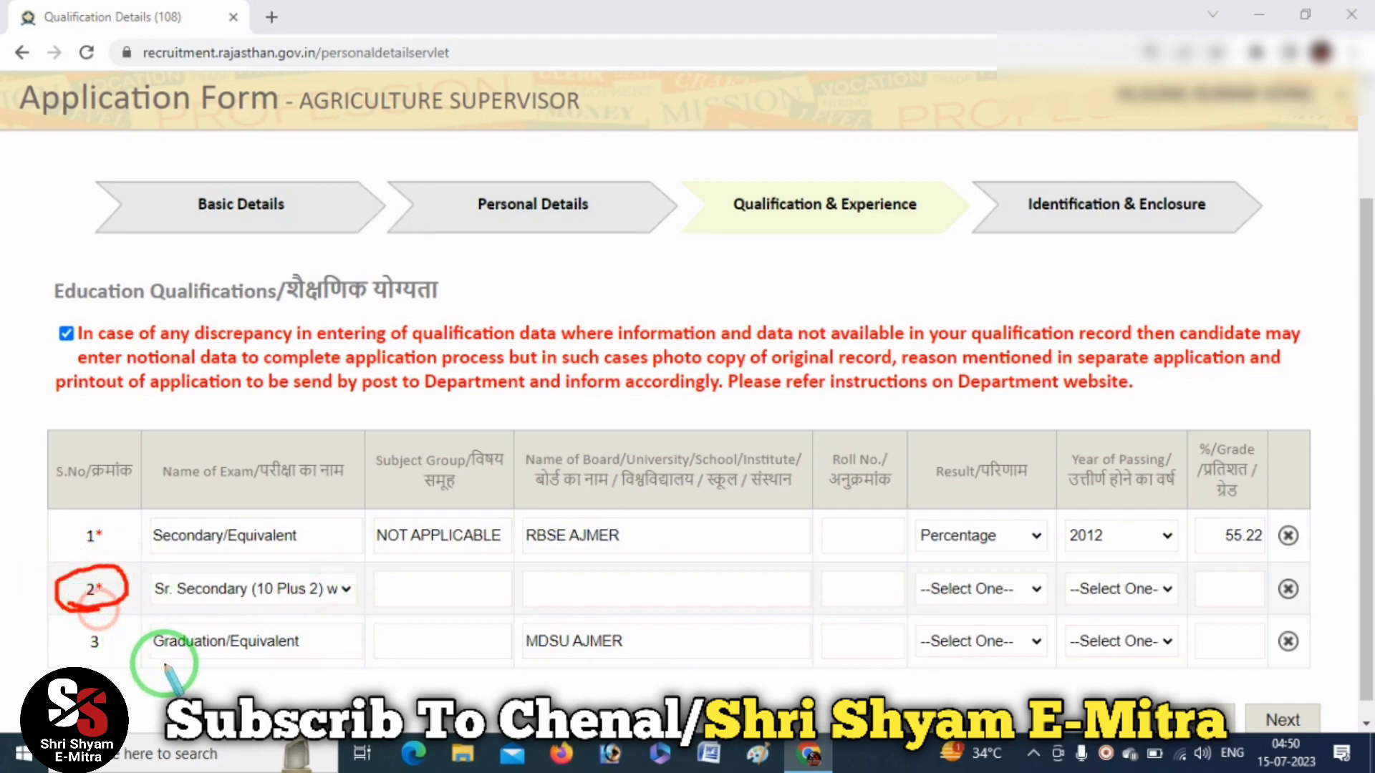
{"action": "right_click", "coordinate": [191, 683]}
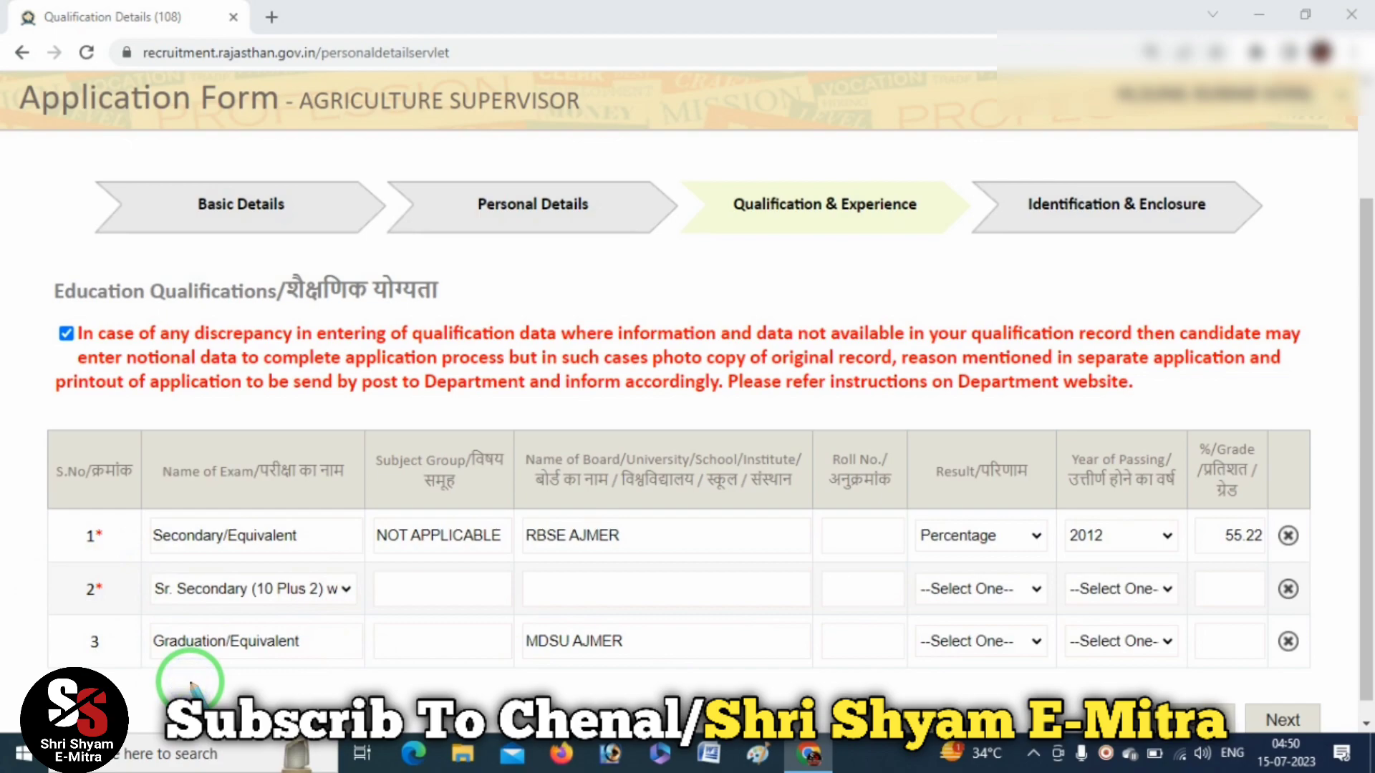
{"action": "key", "text": "Escape"}
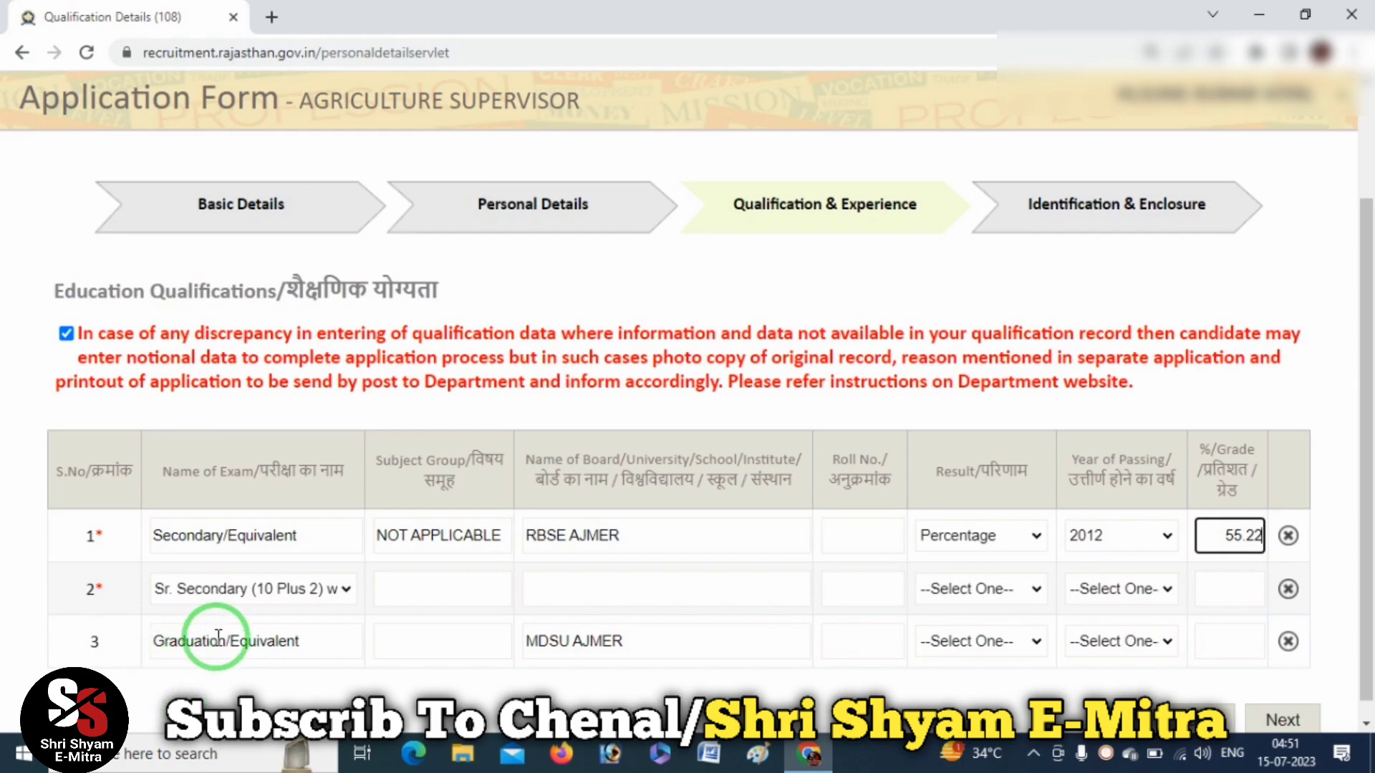
Step: Choose Sr. Secondary (10 Plus 2) with Agriculture as the second row's exam and enter AGRICULTURE as its subject group
{"action": "left_click", "coordinate": [345, 595]}
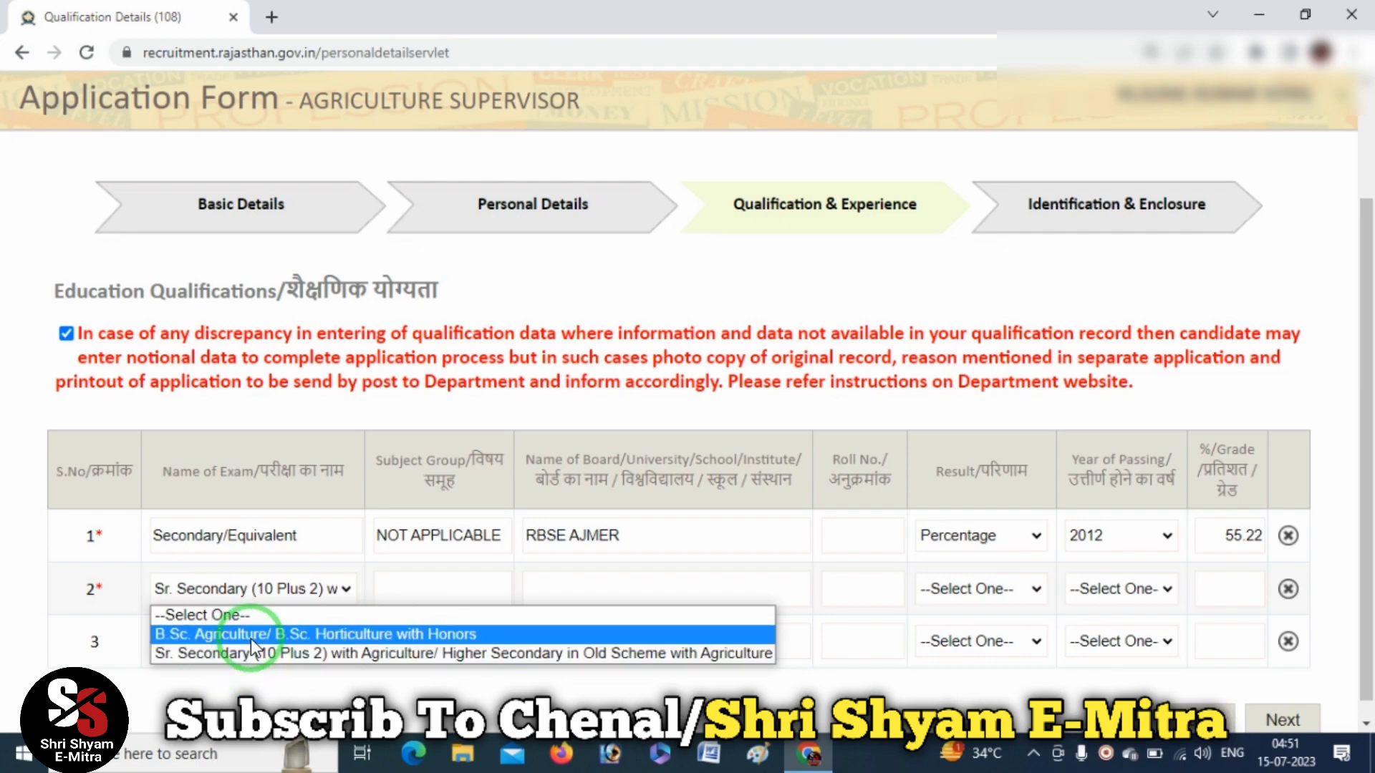
{"action": "left_click", "coordinate": [444, 654]}
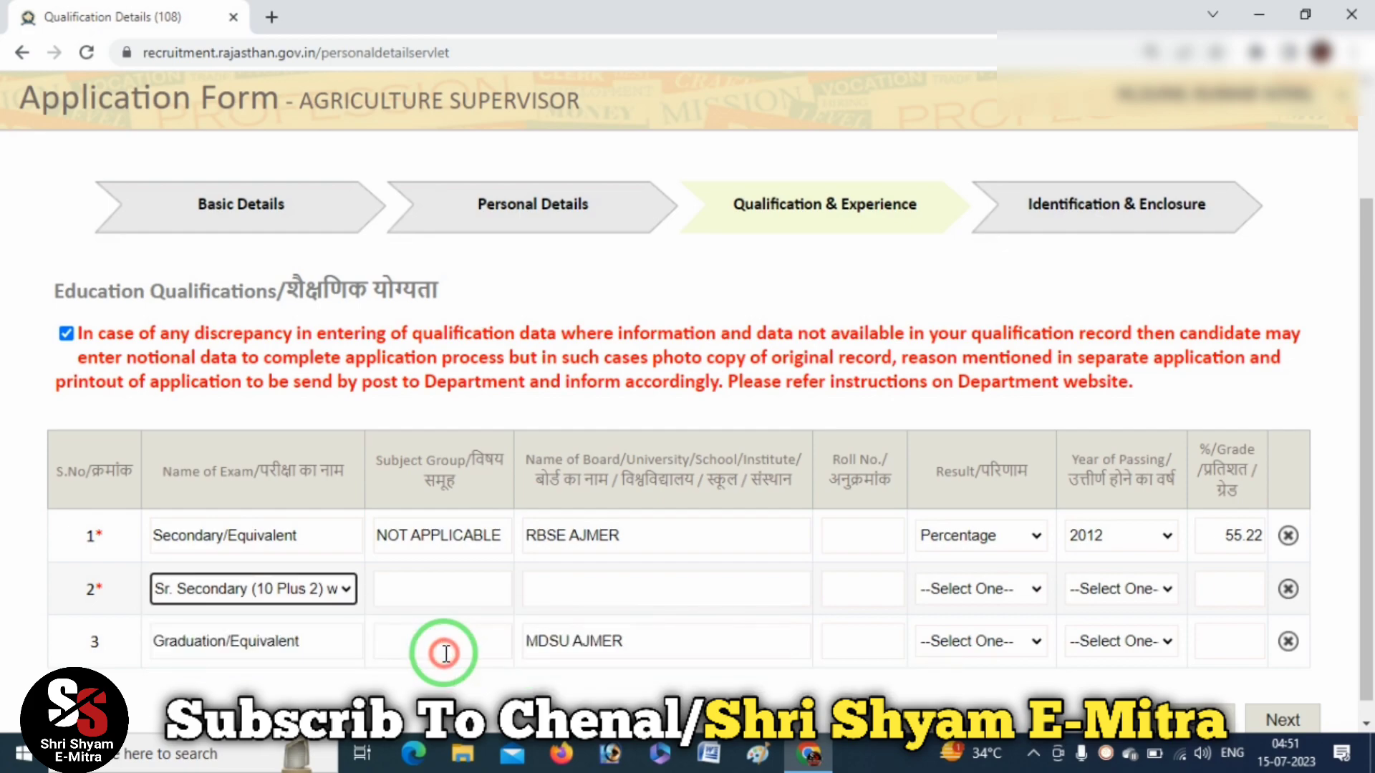
{"action": "left_click", "coordinate": [446, 590]}
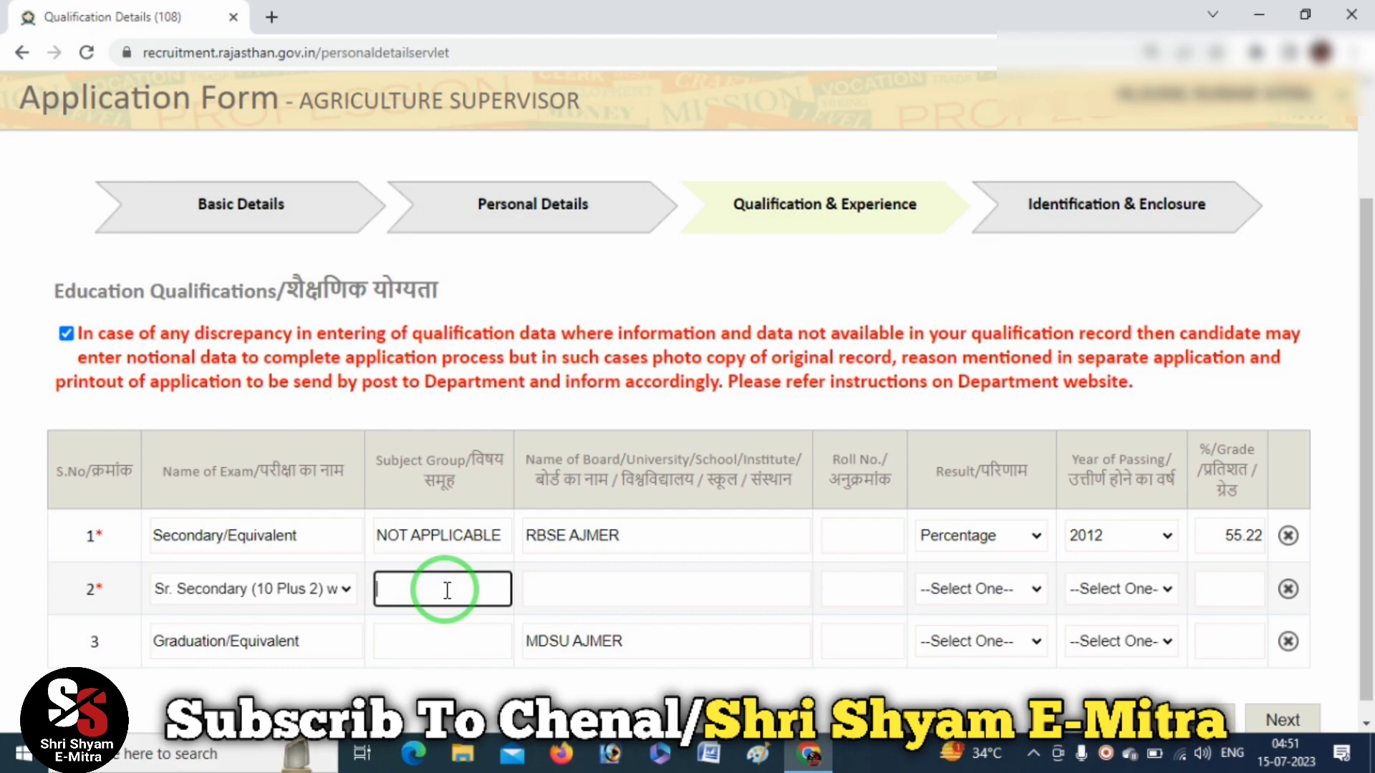
{"action": "key", "text": "ctrl+alt+d"}
{"action": "left_click_drag", "start_coordinate": [414, 598], "coordinate": [504, 558]}
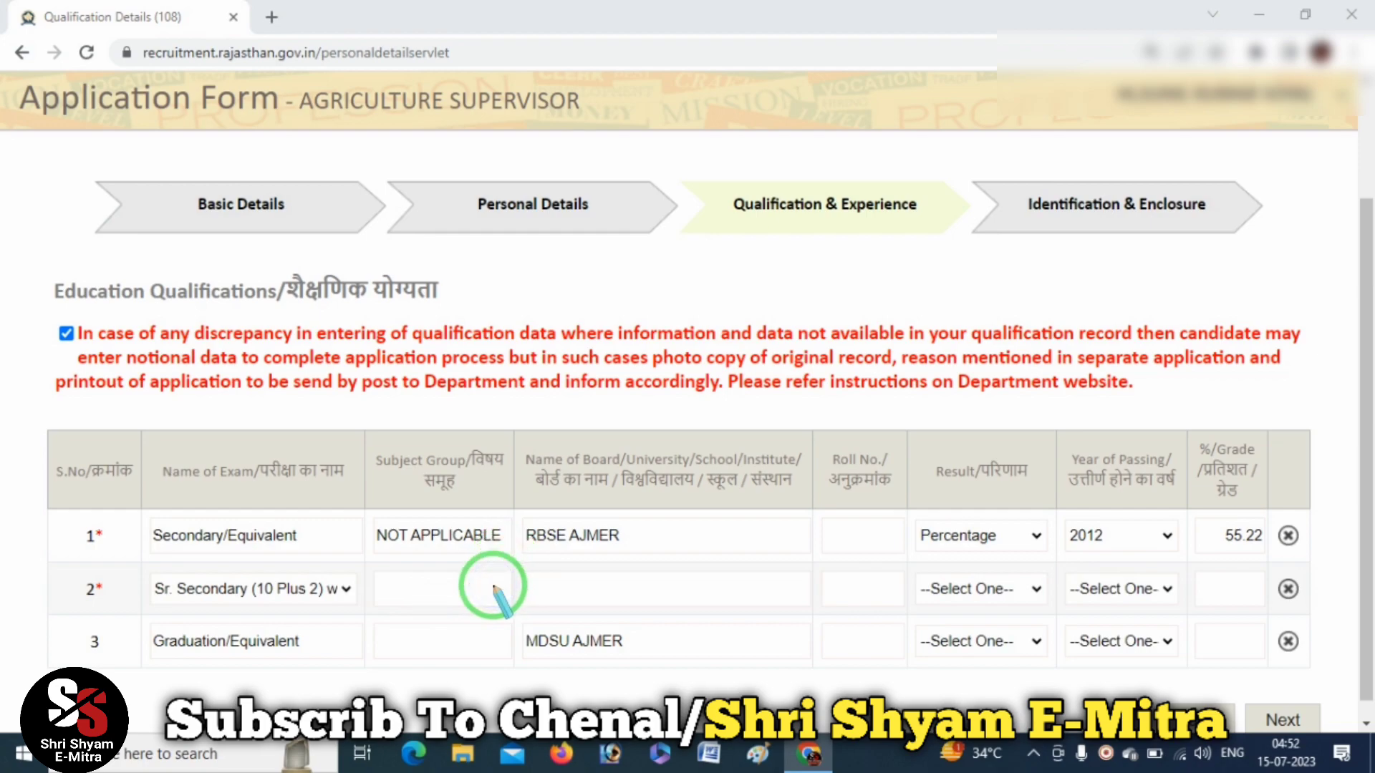
{"action": "key", "text": "ctrl+alt+d"}
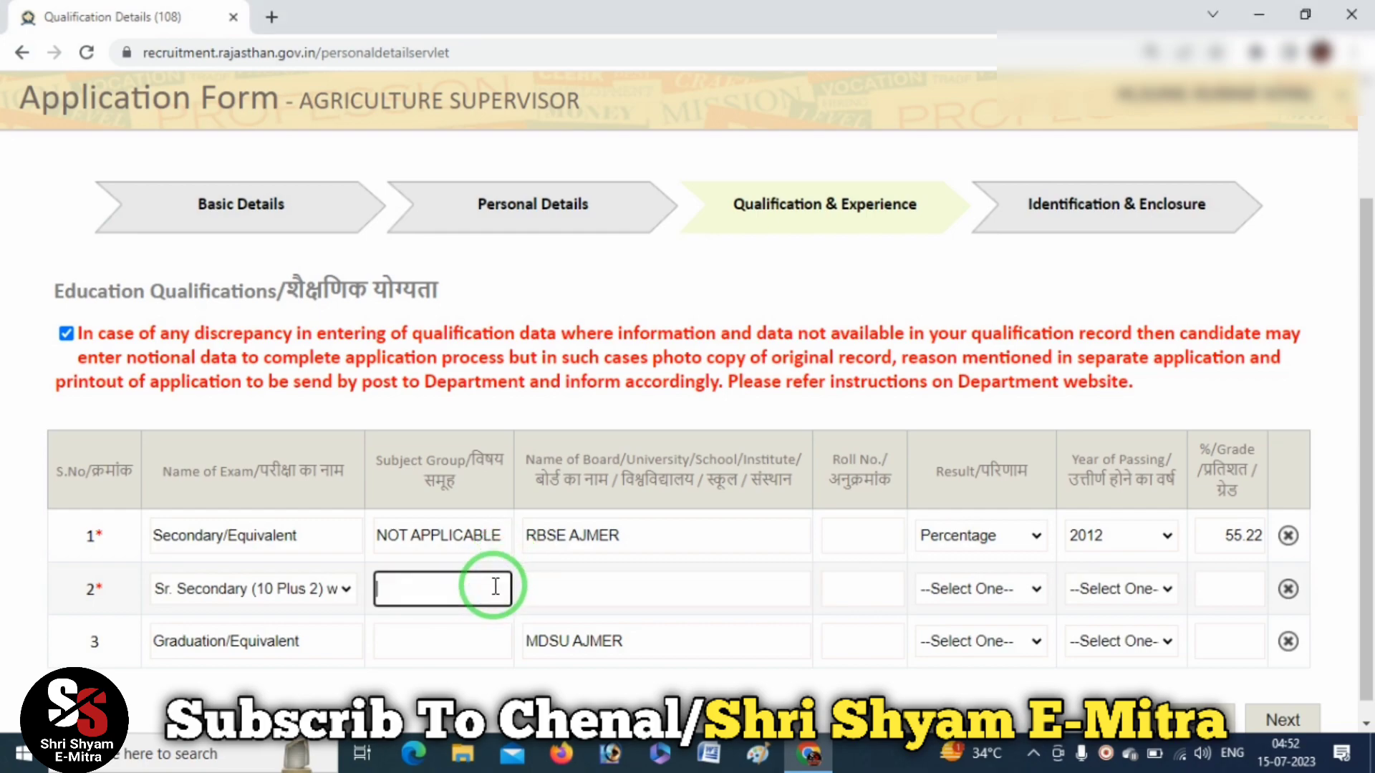
{"action": "left_click", "coordinate": [462, 589]}
{"action": "type", "text": "AG"}
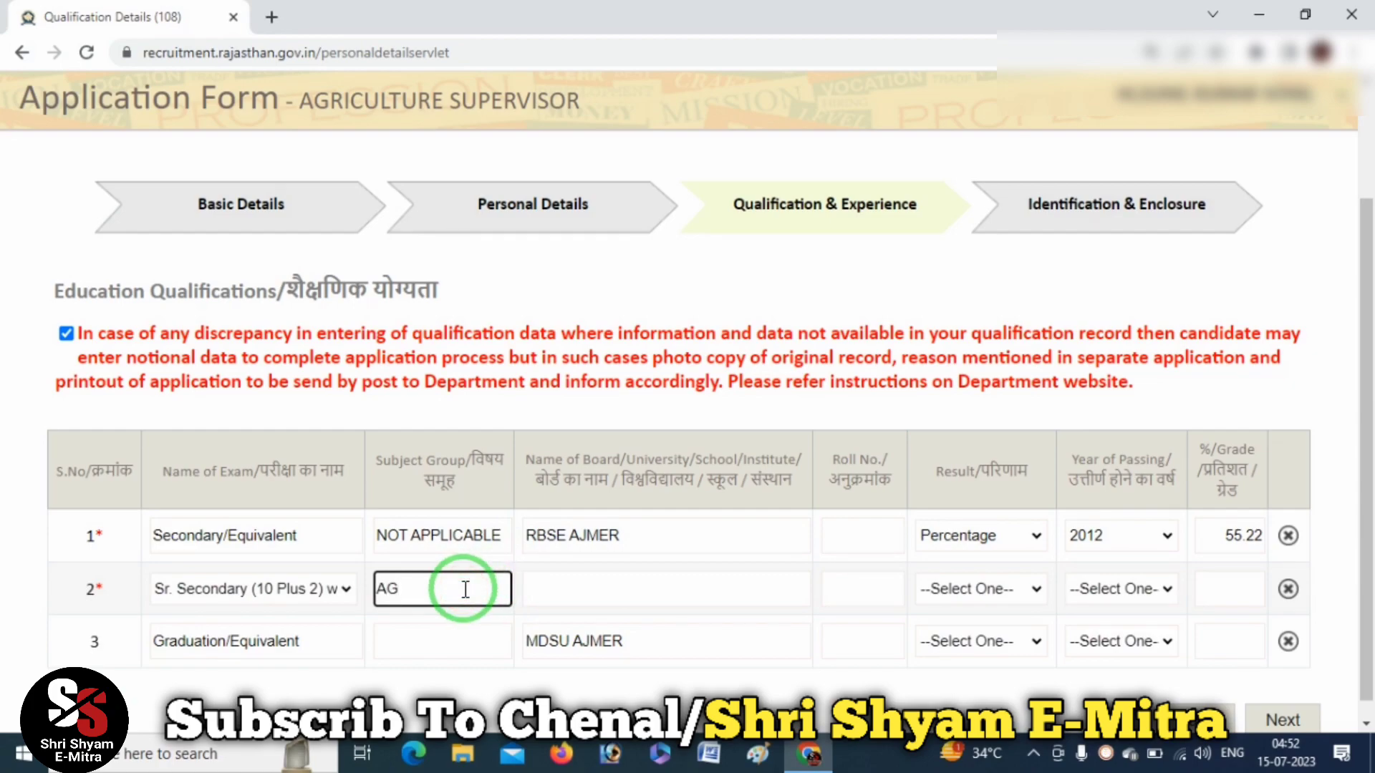
{"action": "type", "text": "RICULTURE"}
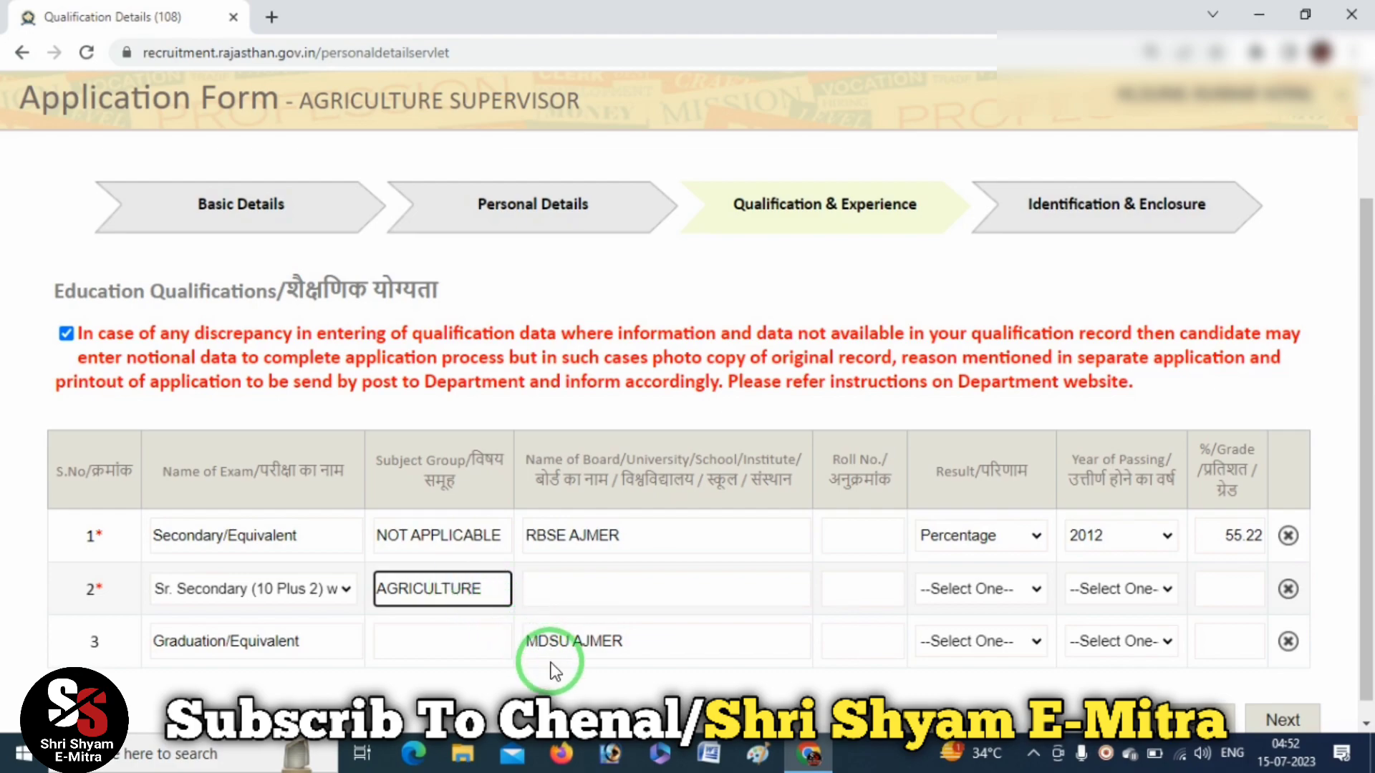
Step: Enter RBSE AJMER as the board name in the Sr. Secondary row
{"action": "left_click", "coordinate": [588, 591]}
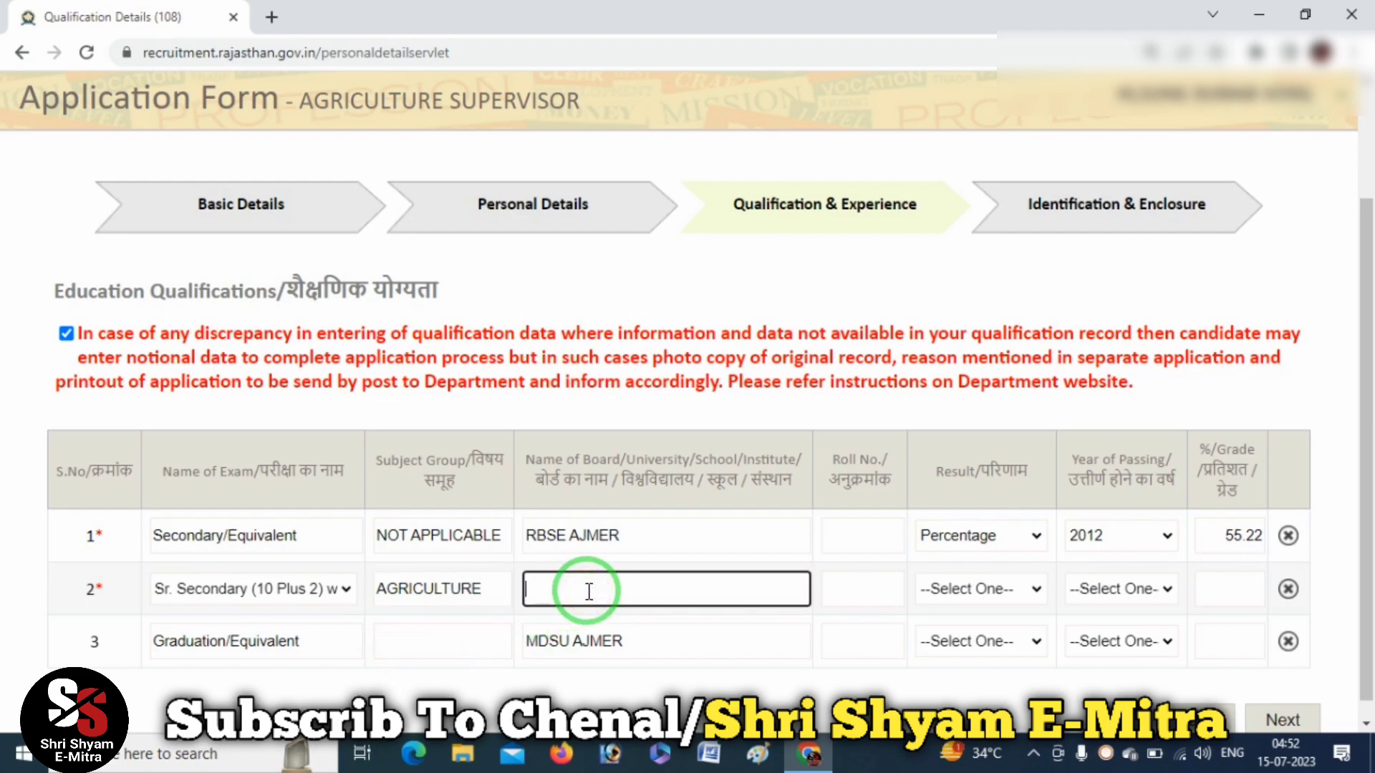
{"action": "type", "text": "RBSE "}
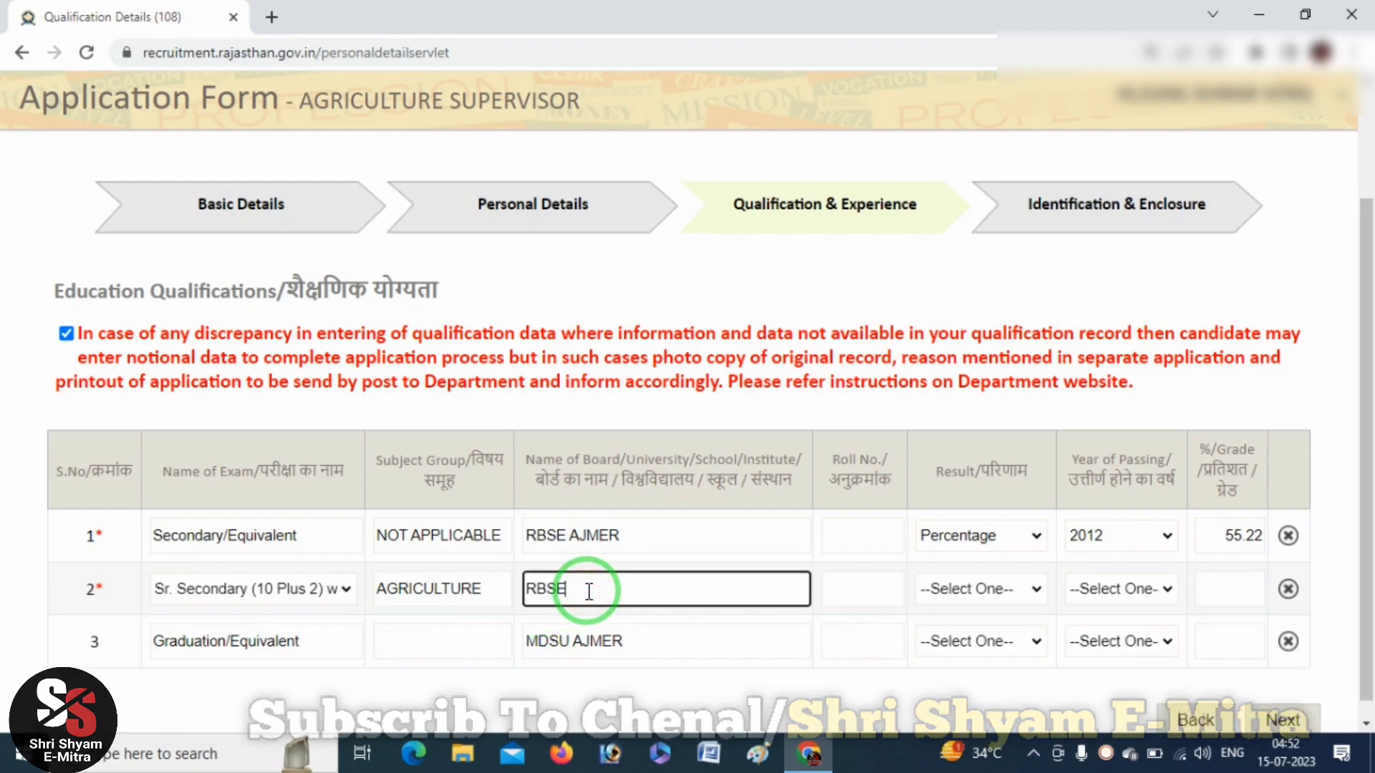
{"action": "type", "text": "AJMER"}
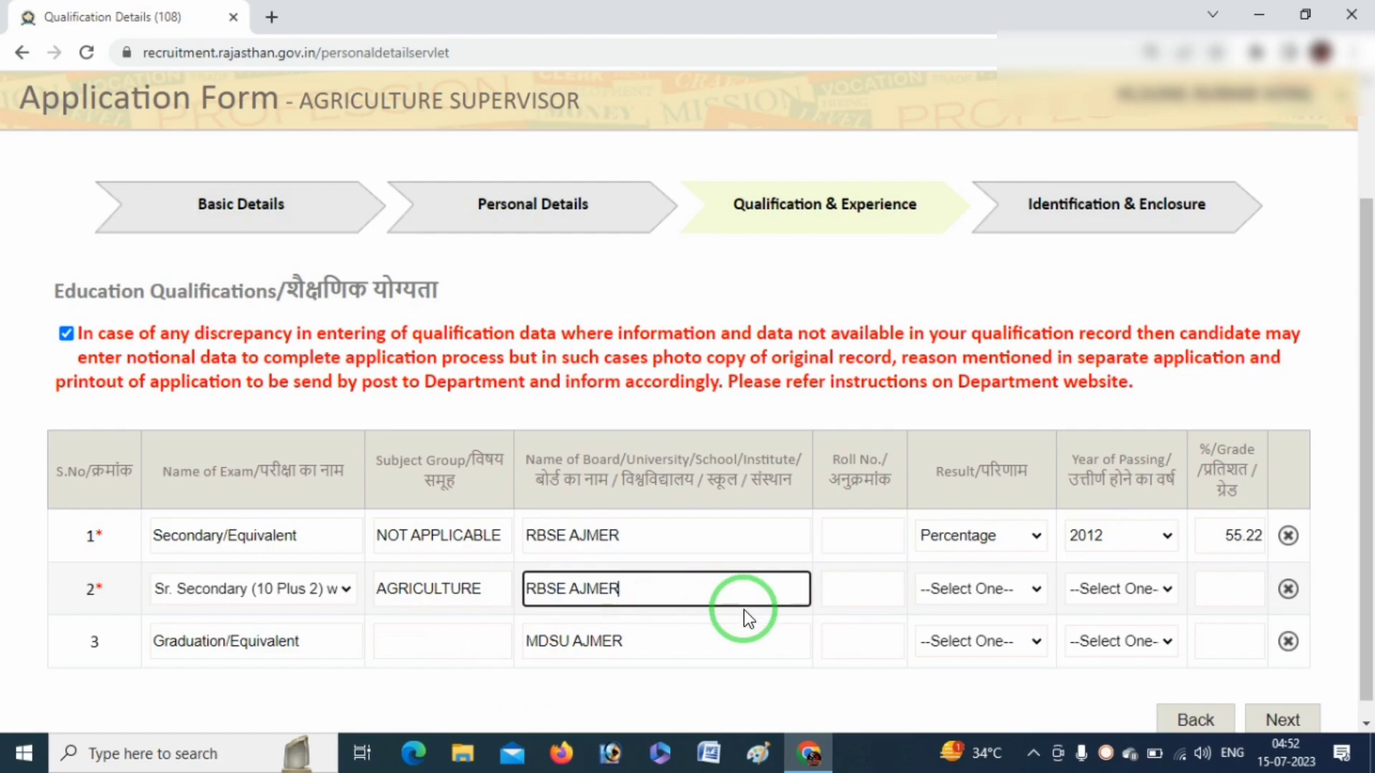
{"action": "key", "text": "ctrl+alt+d"}
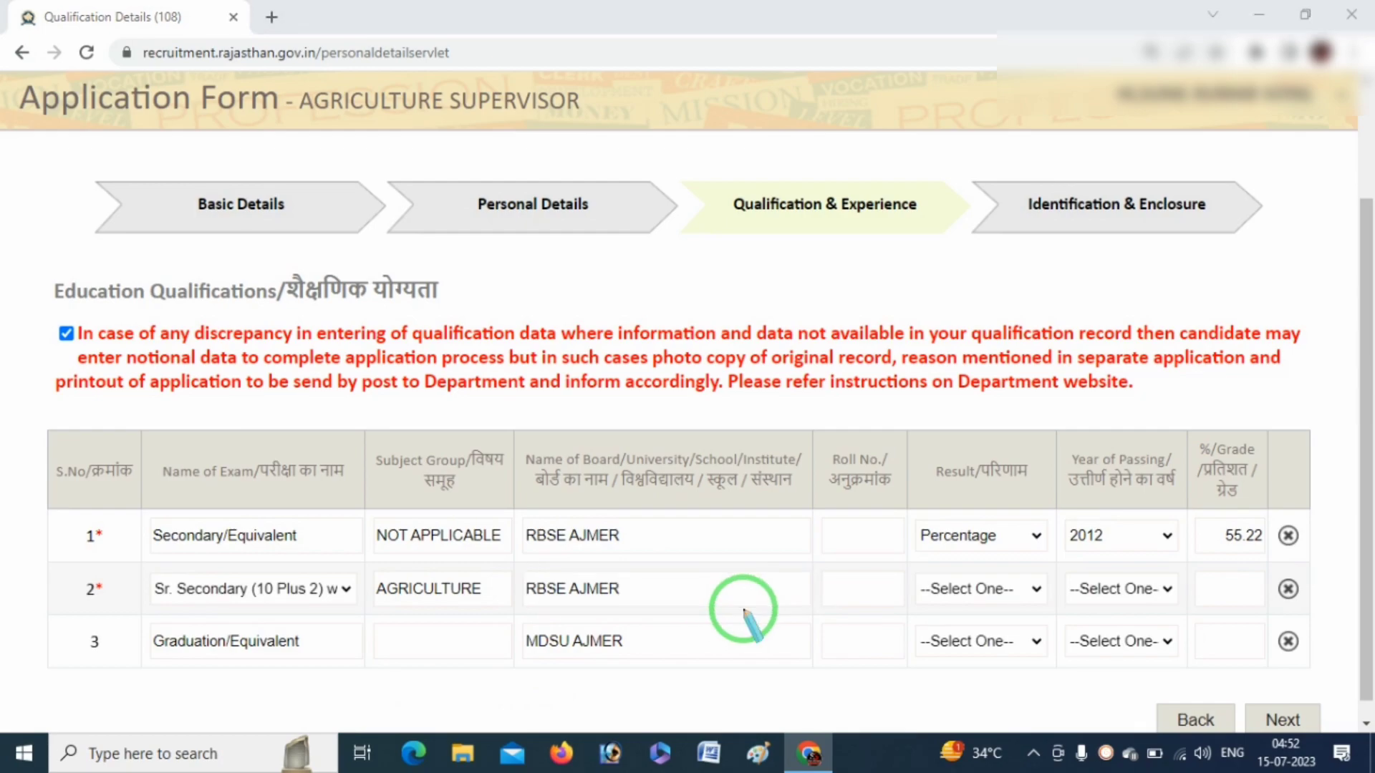
{"action": "left_click_drag", "start_coordinate": [835, 582], "coordinate": [903, 549]}
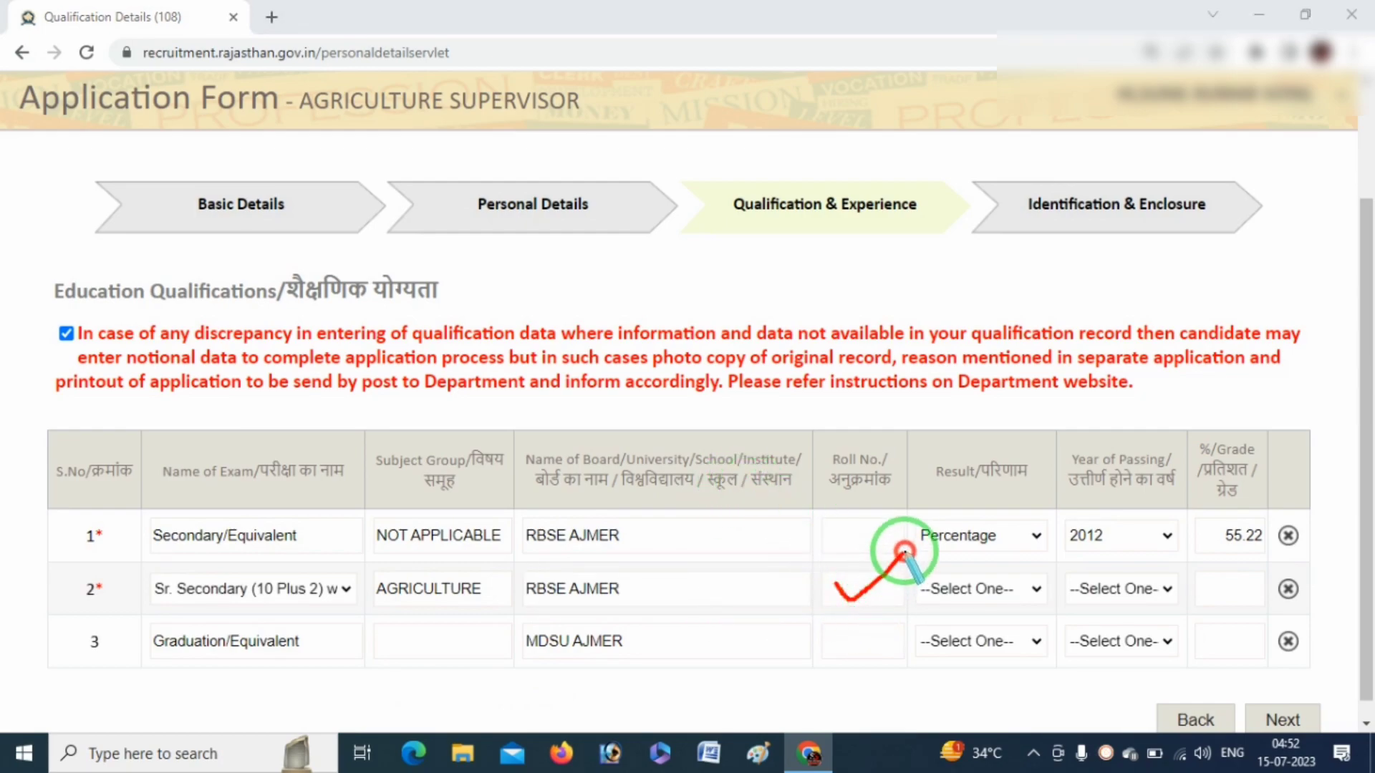
{"action": "right_click", "coordinate": [812, 645]}
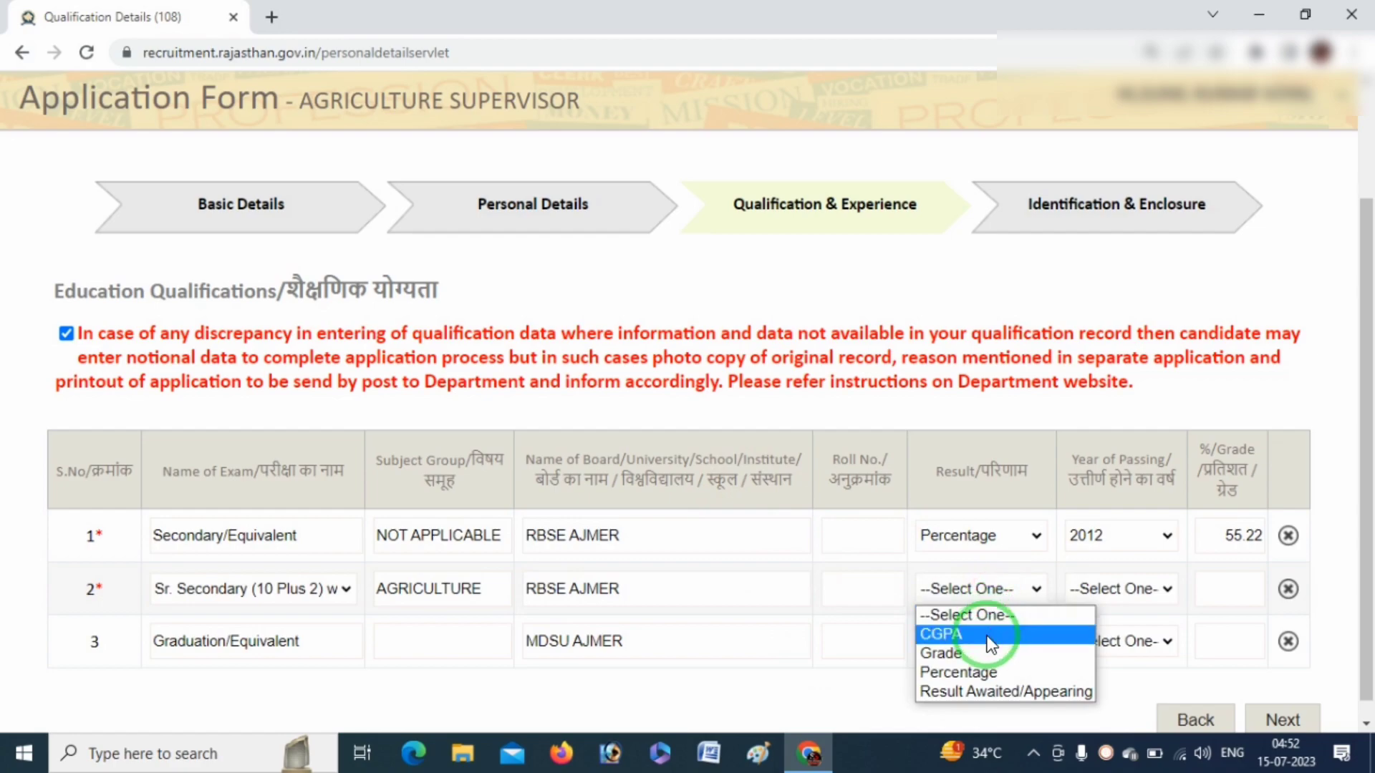
Step: Try Result Awaited/Appearing as the result type in the Sr. Secondary row
{"action": "left_click", "coordinate": [961, 693]}
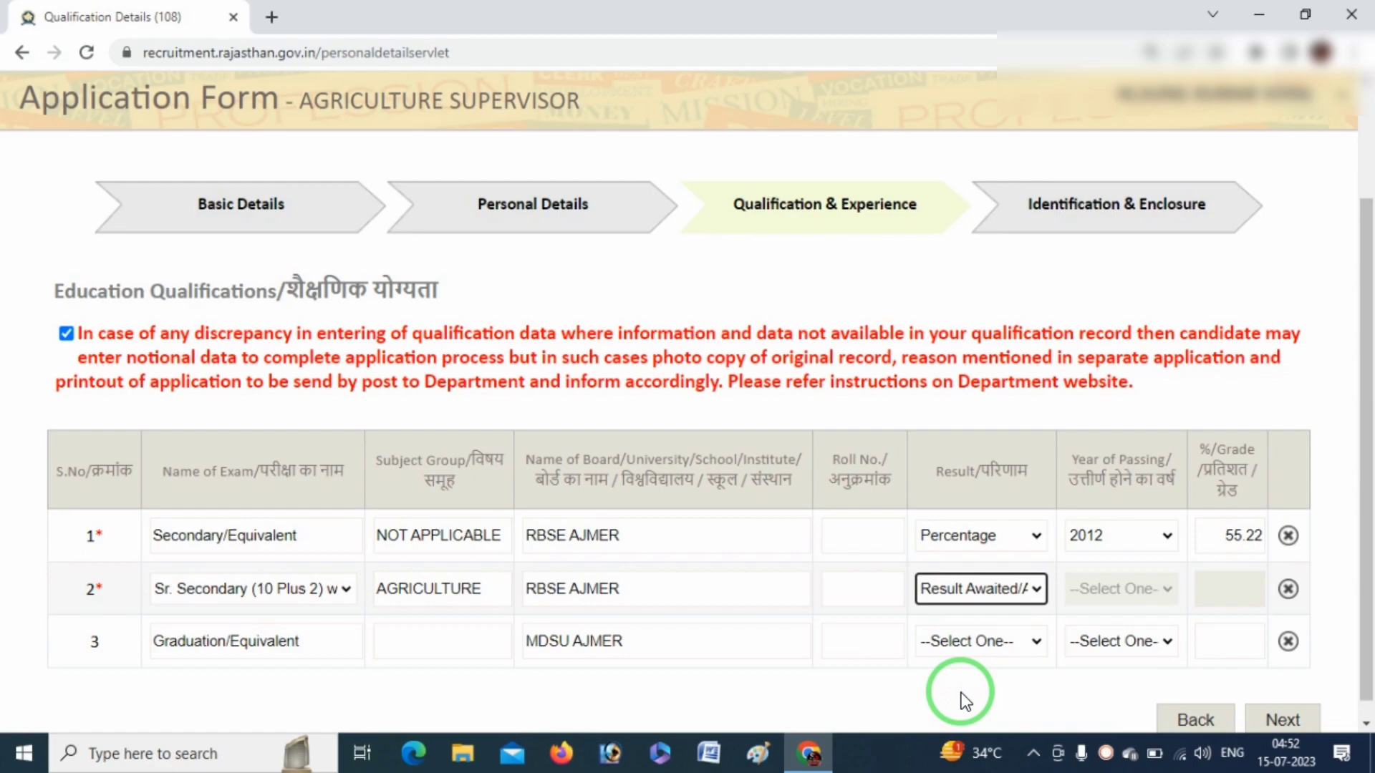
{"action": "key", "text": "ctrl+2"}
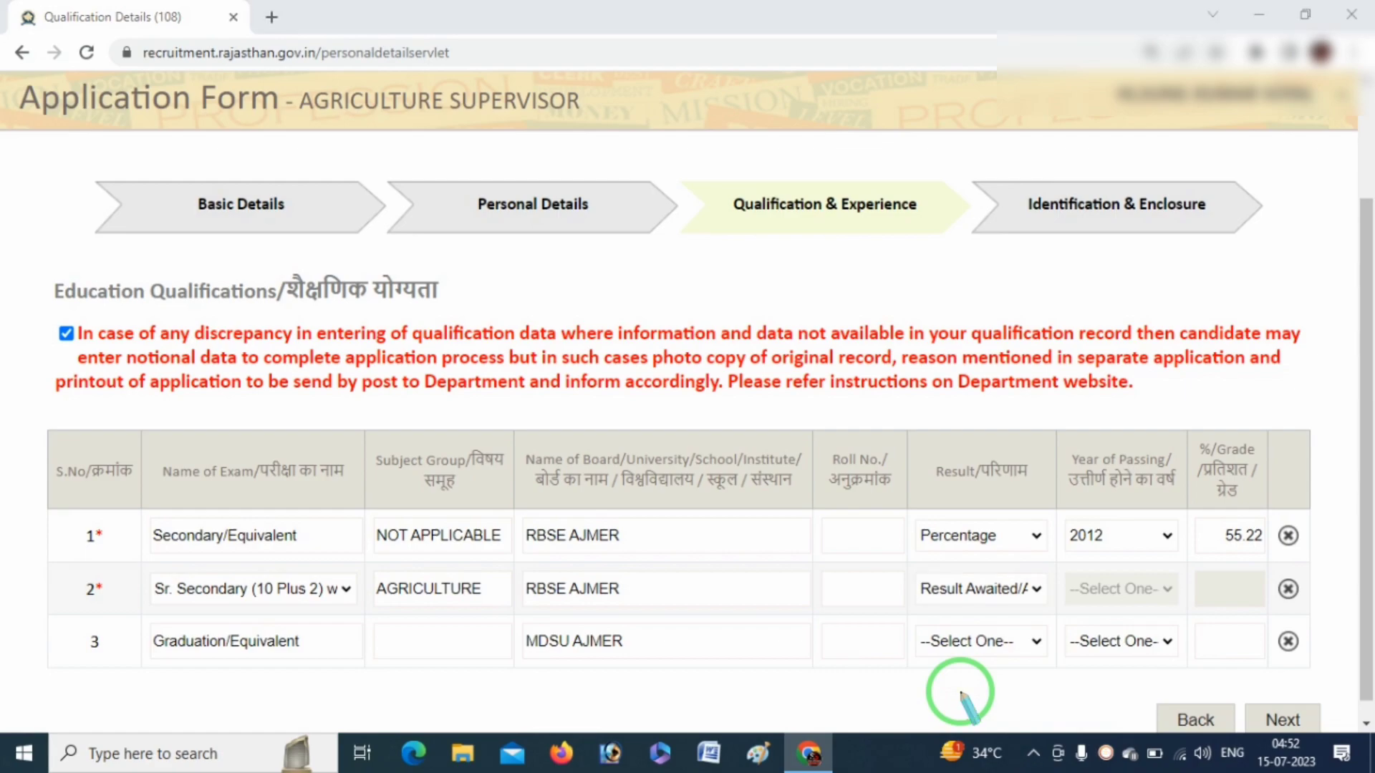
{"action": "left_click_drag", "start_coordinate": [1078, 614], "coordinate": [1301, 601]}
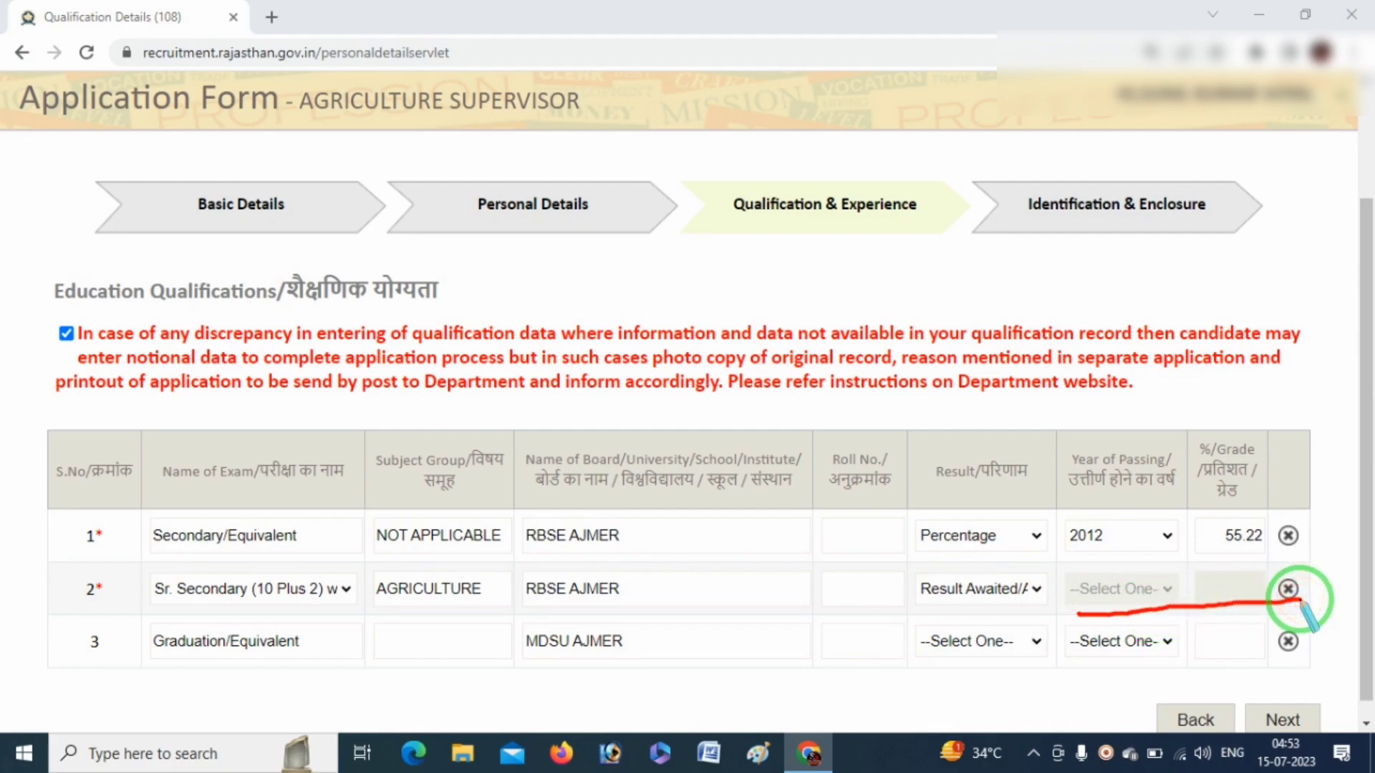
{"action": "right_click", "coordinate": [837, 601]}
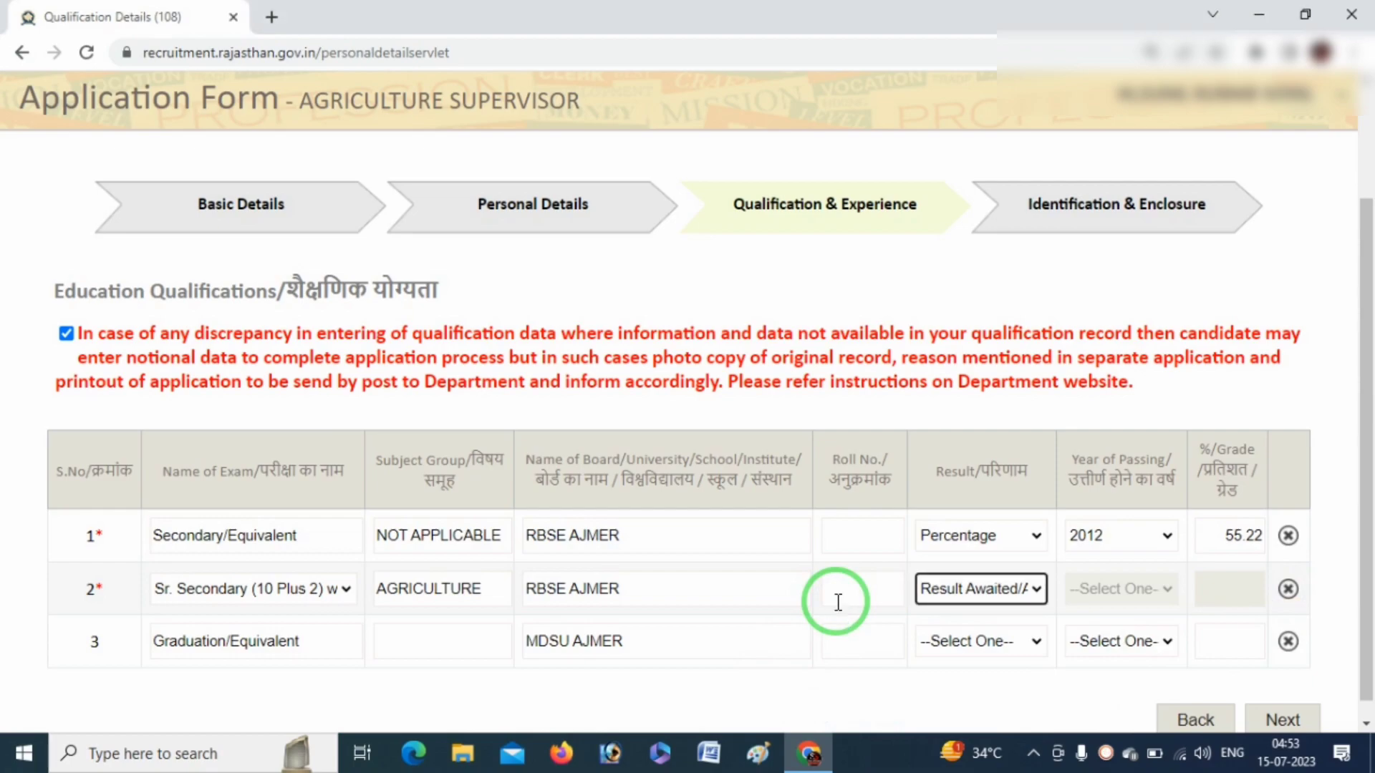
Step: Record the Sr. Secondary row's result as a Percentage of 65.00 with 2014 as the year of passing
{"action": "left_click", "coordinate": [1036, 591]}
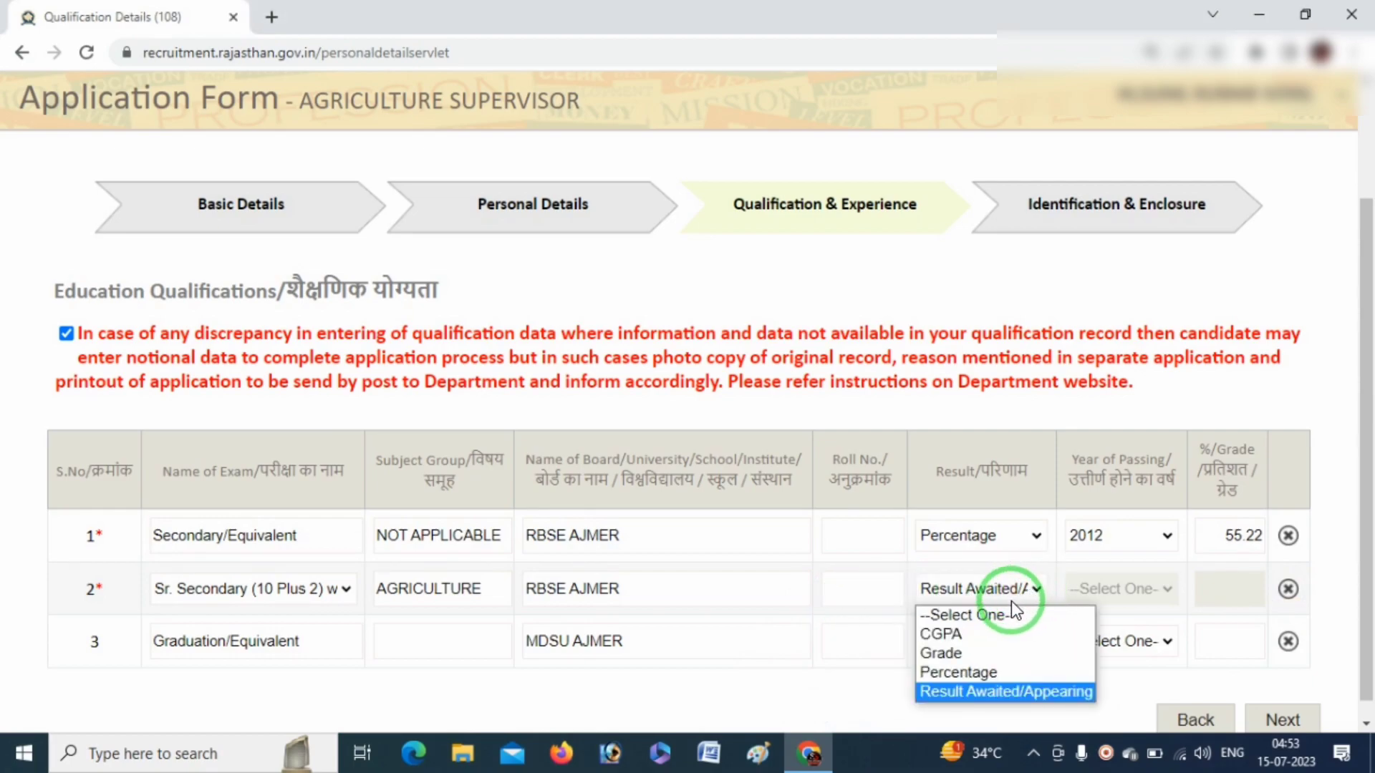
{"action": "left_click", "coordinate": [976, 673]}
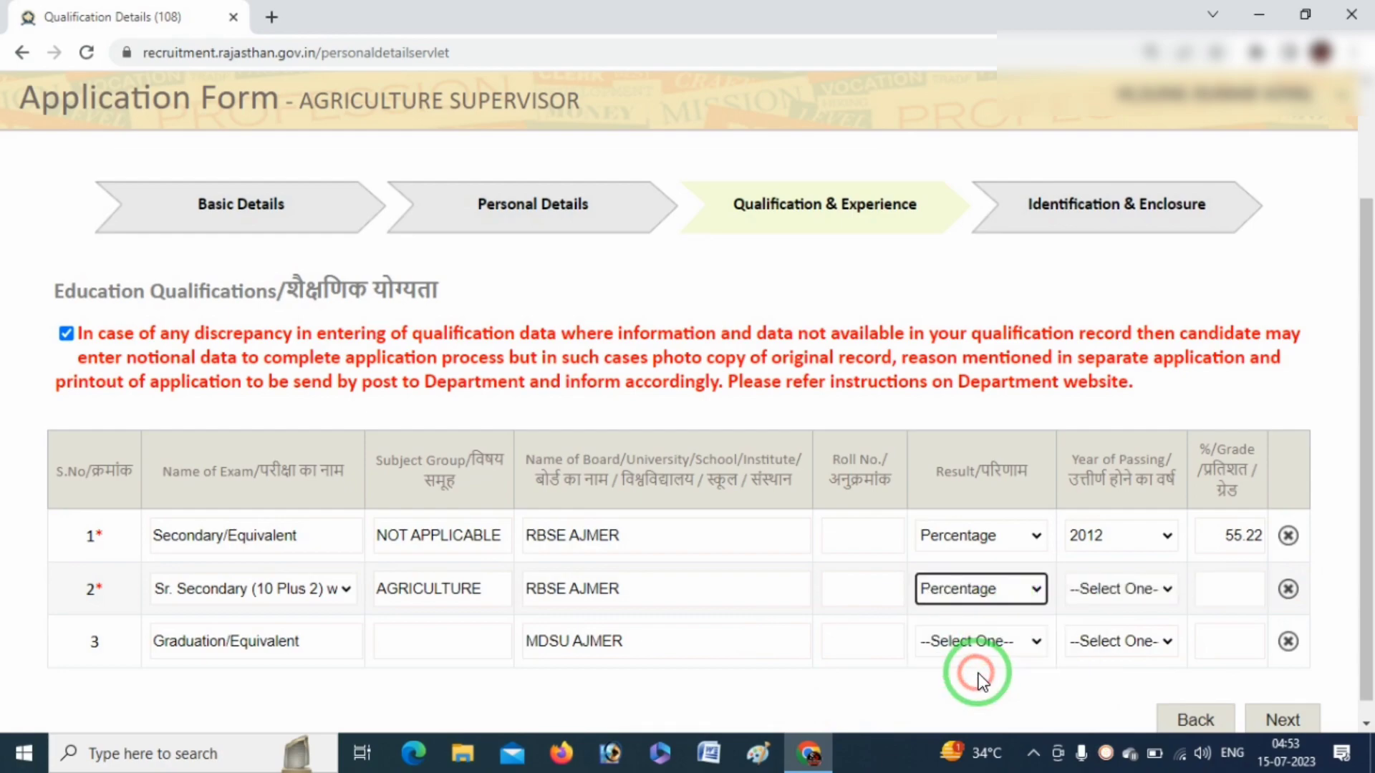
{"action": "left_click", "coordinate": [1144, 592]}
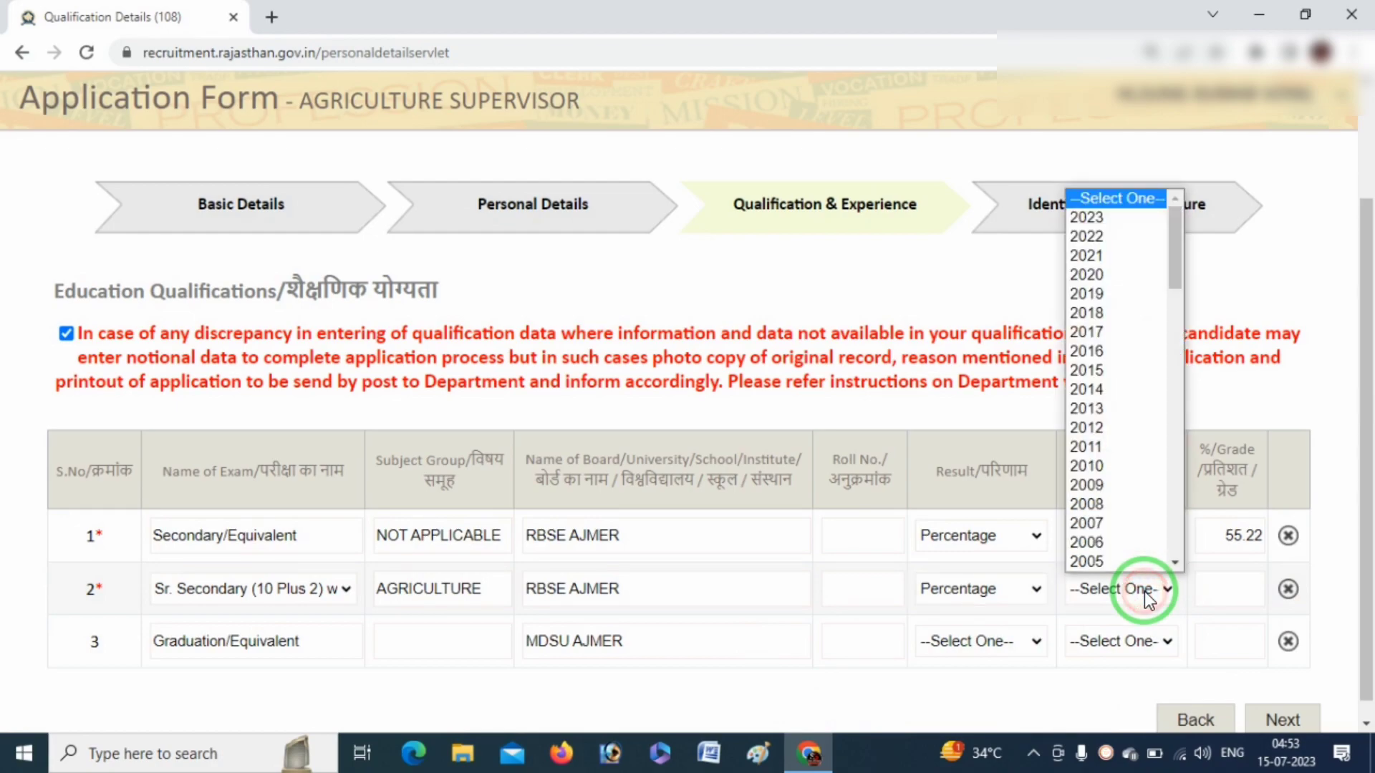
{"action": "type", "text": "2014"}
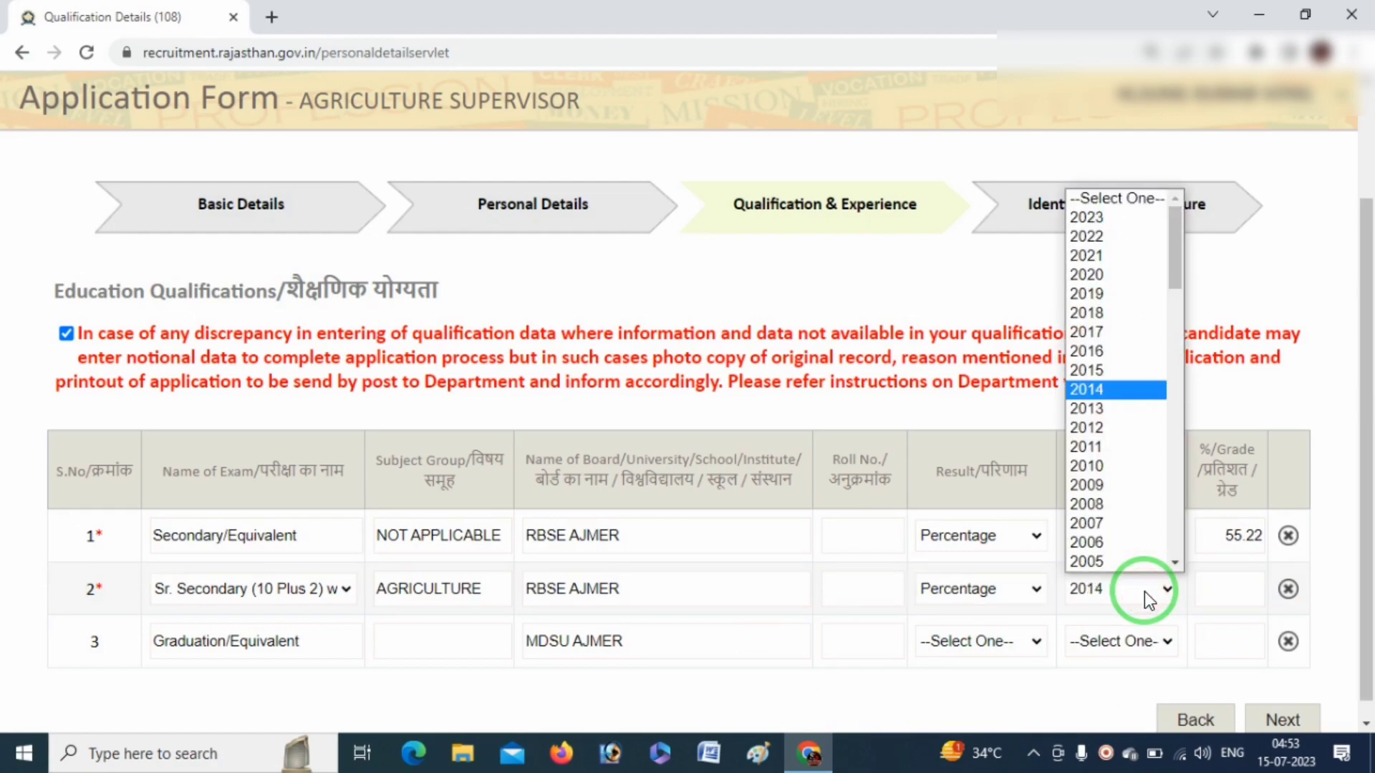
{"action": "key", "text": "Return"}
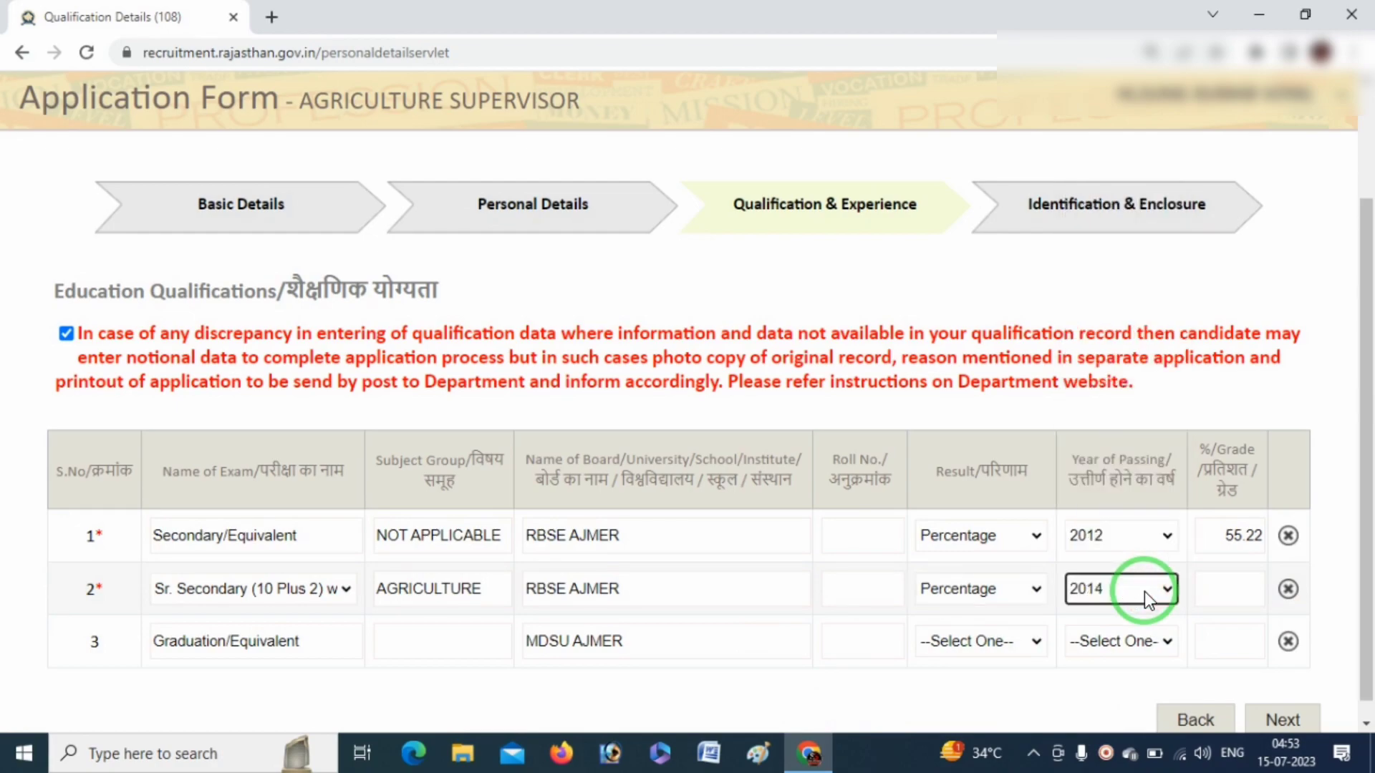
{"action": "left_click", "coordinate": [1239, 594]}
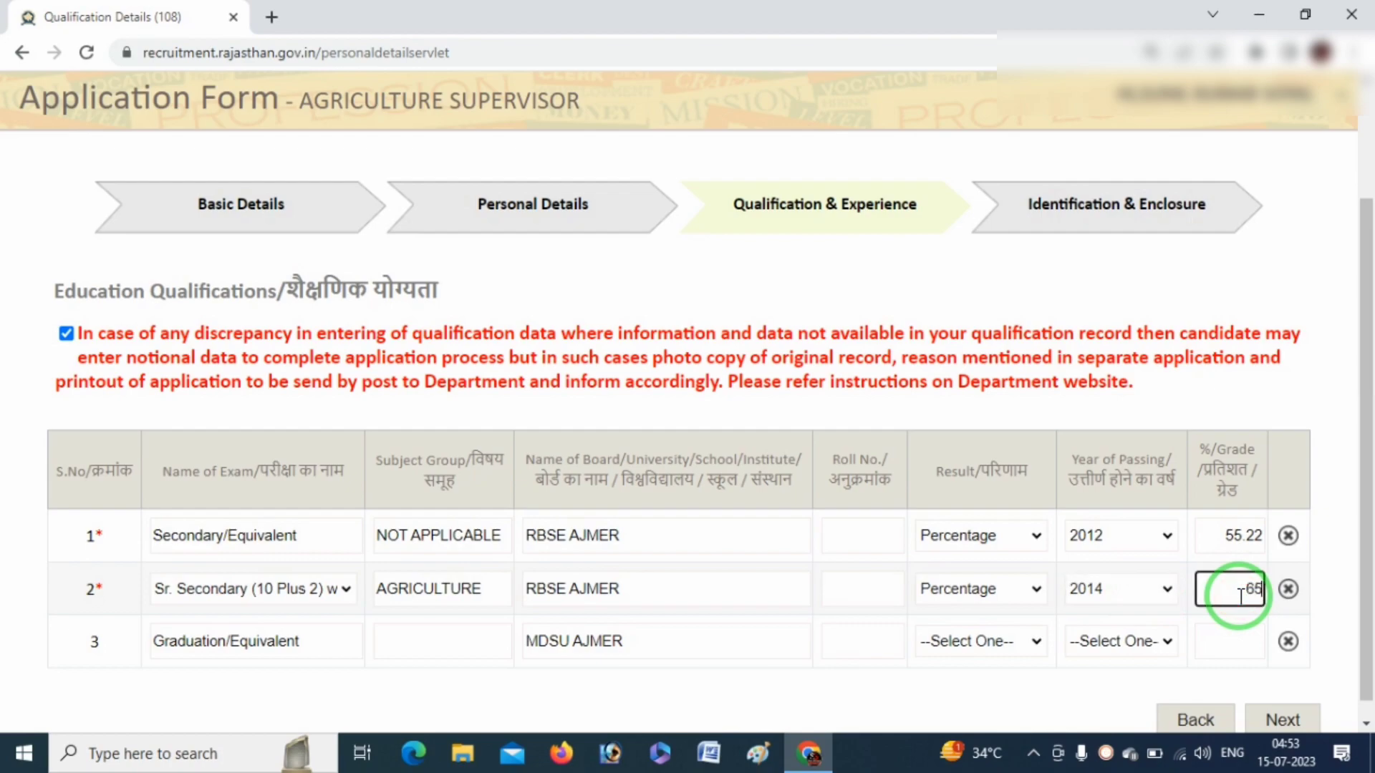
{"action": "type", "text": "65.00"}
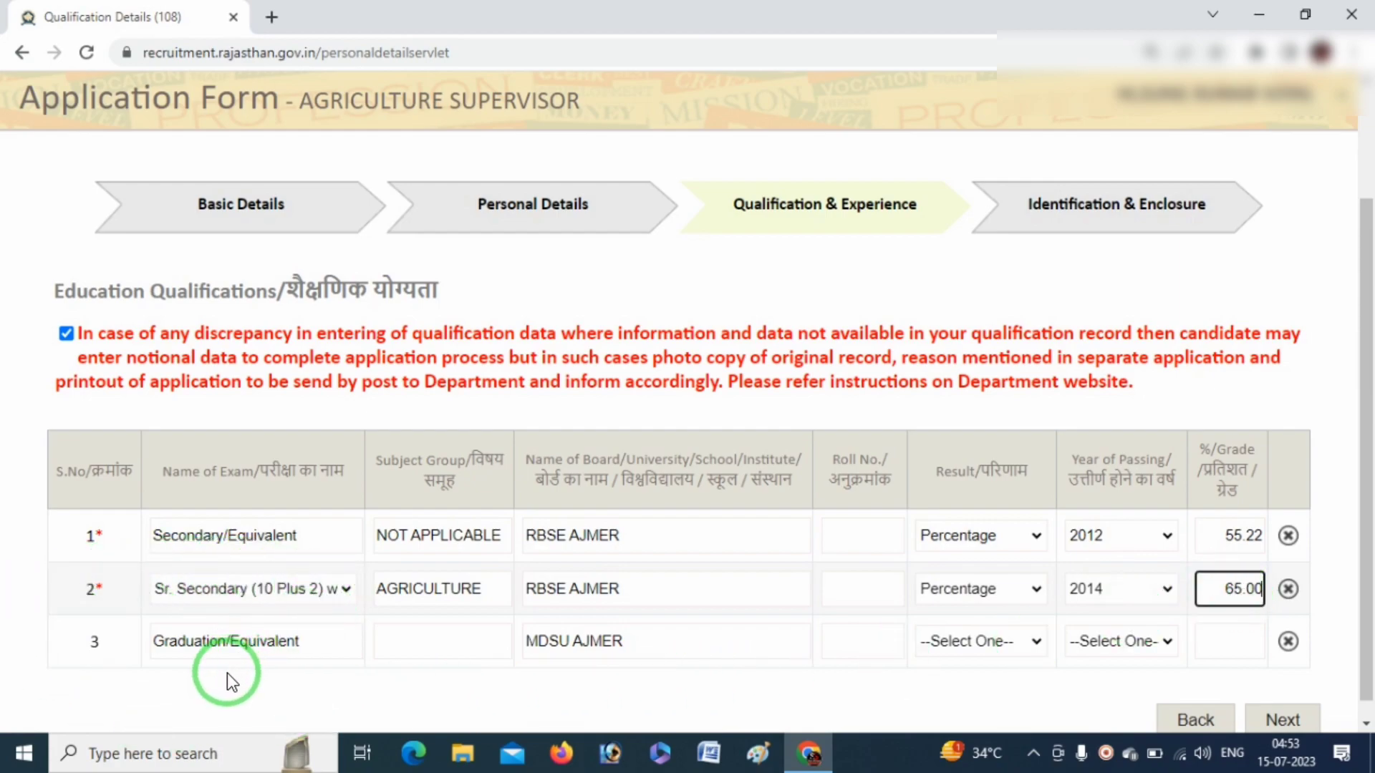
Step: Enter BSC as the subject group in the Graduation/Equivalent row
{"action": "key", "text": "ctrl+shift+d"}
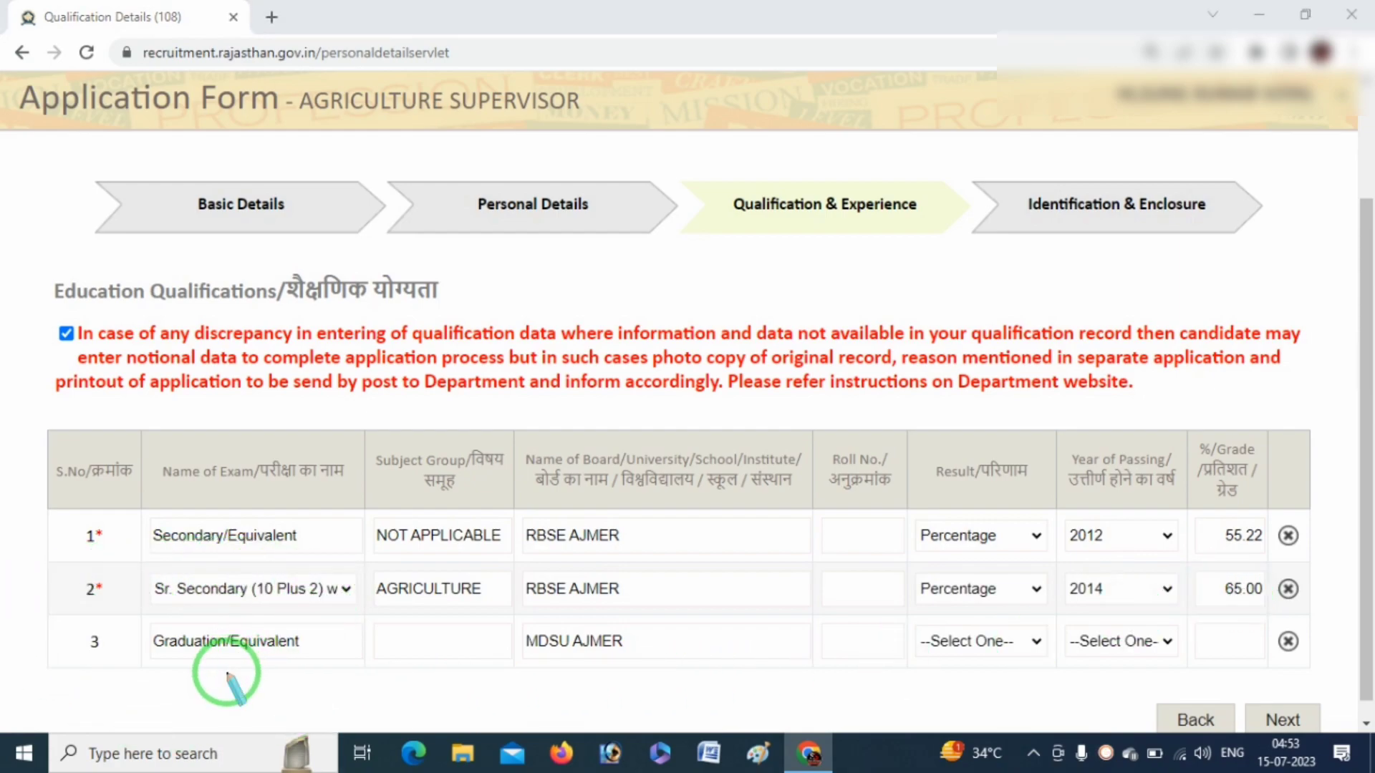
{"action": "mouse_move", "coordinate": [146, 654]}
{"action": "left_mouse_down"}
{"action": "mouse_move", "coordinate": [300, 676]}
{"action": "mouse_move", "coordinate": [290, 620]}
{"action": "mouse_move", "coordinate": [140, 613]}
{"action": "mouse_move", "coordinate": [214, 675]}
{"action": "left_mouse_up"}
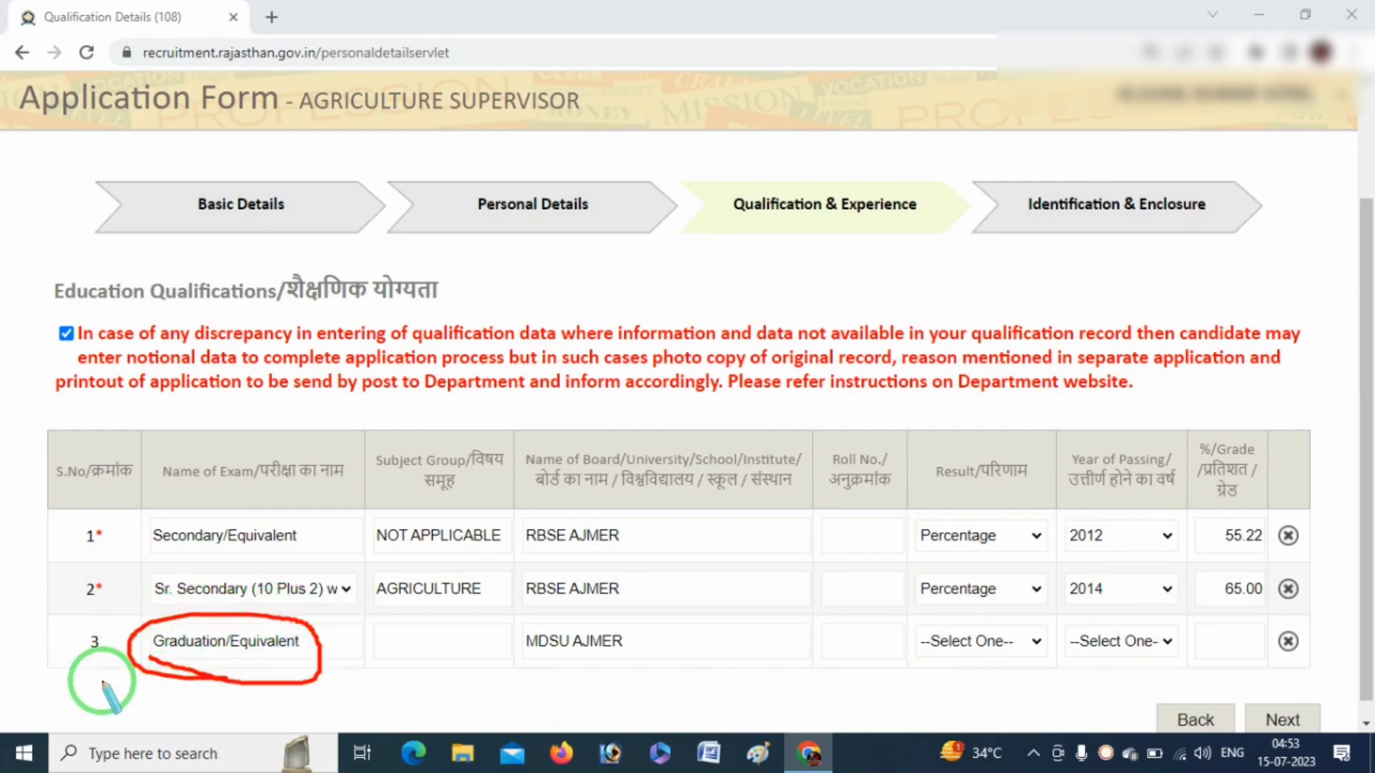
{"action": "left_click_drag", "start_coordinate": [3, 638], "coordinate": [120, 643]}
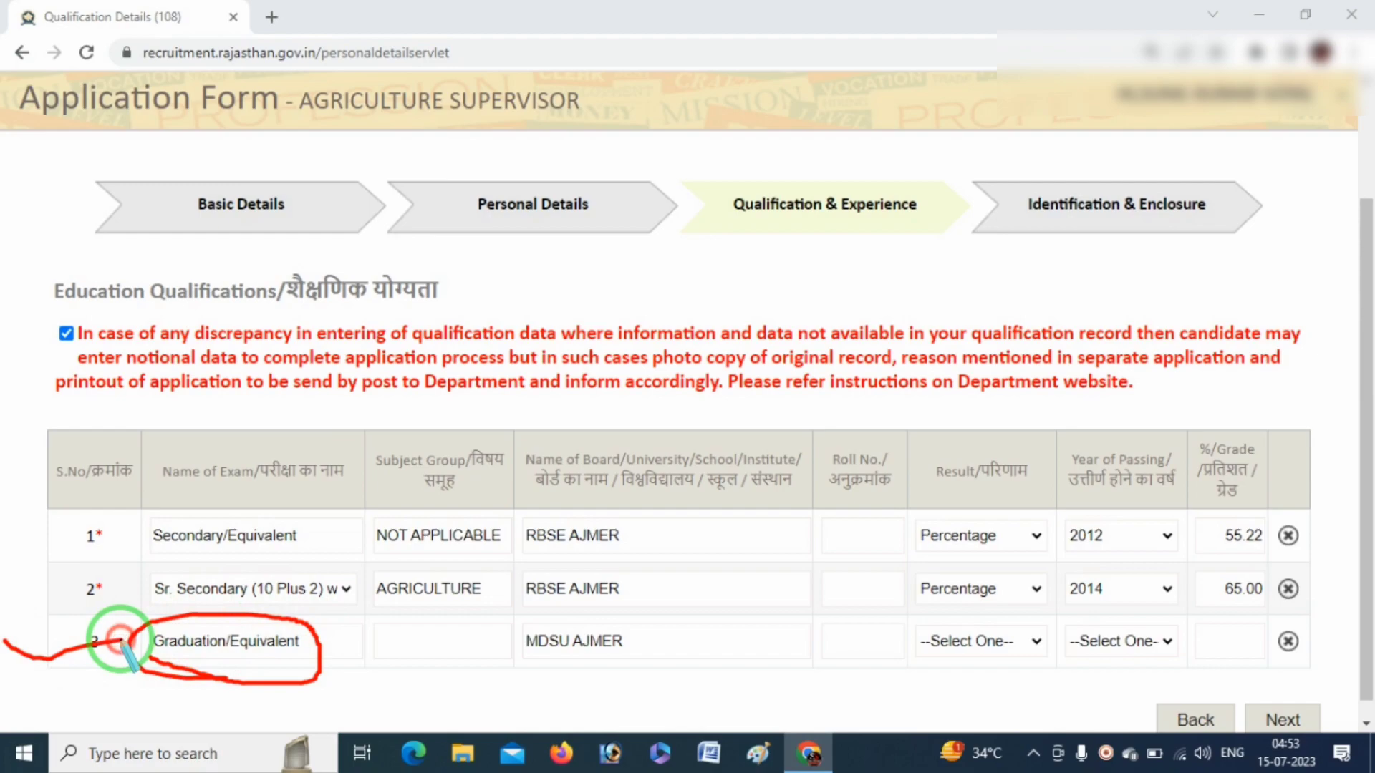
{"action": "right_click", "coordinate": [153, 688]}
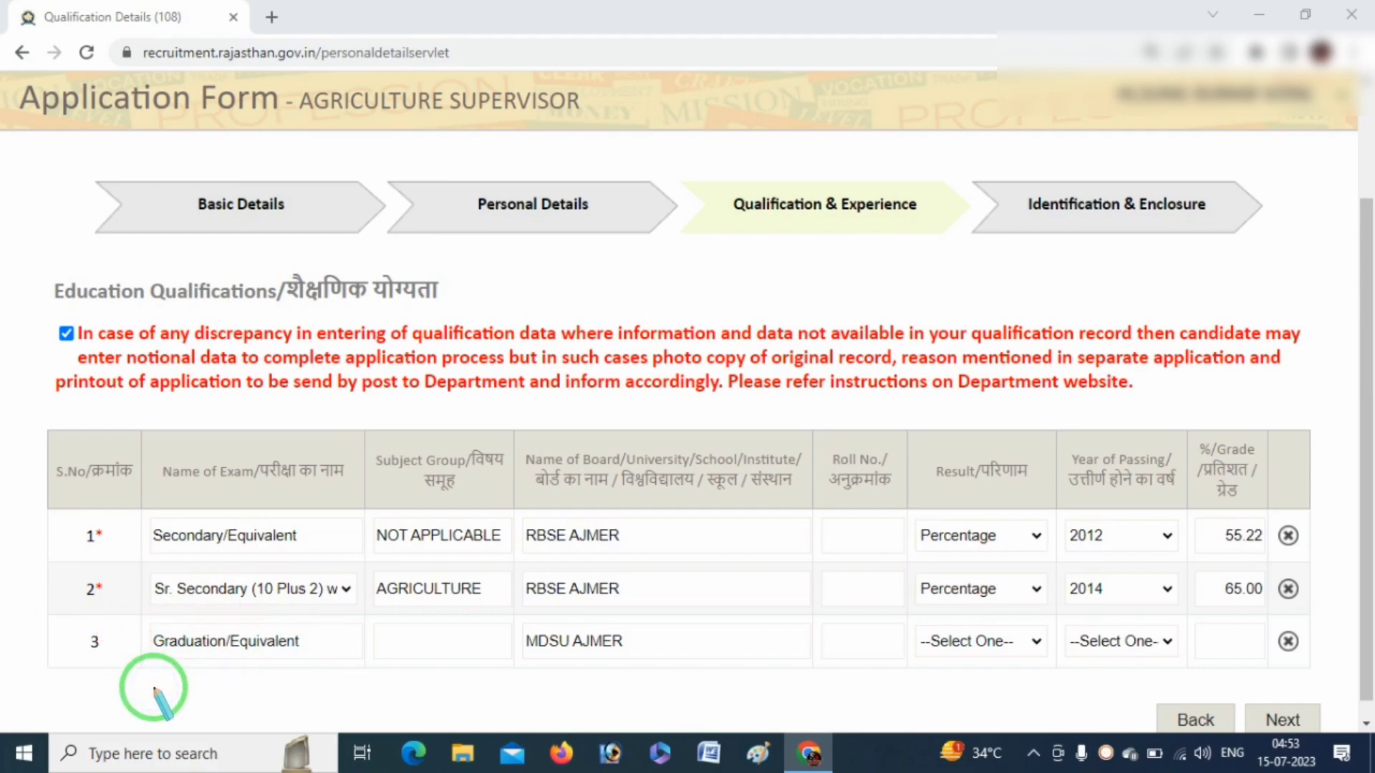
{"action": "left_click", "coordinate": [421, 652]}
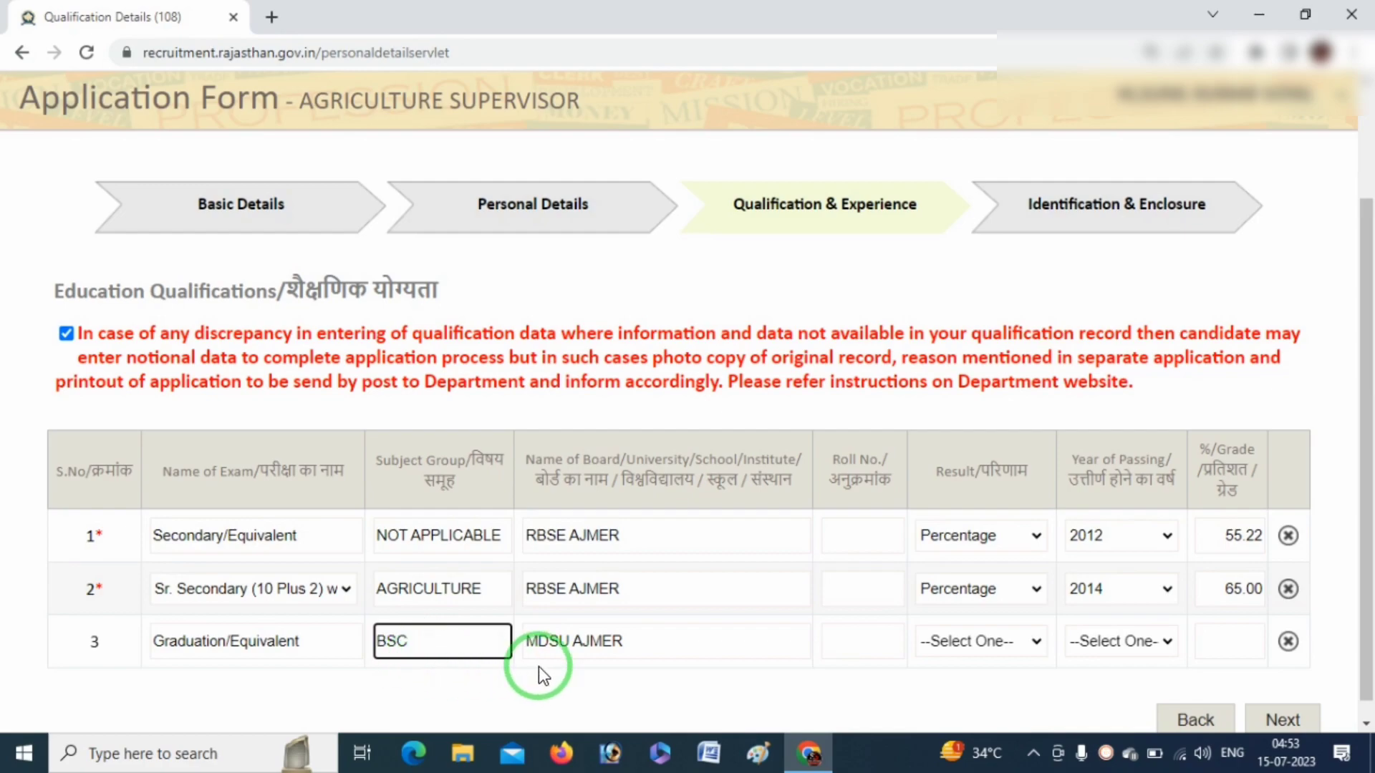
{"action": "key", "text": "ctrl+2"}
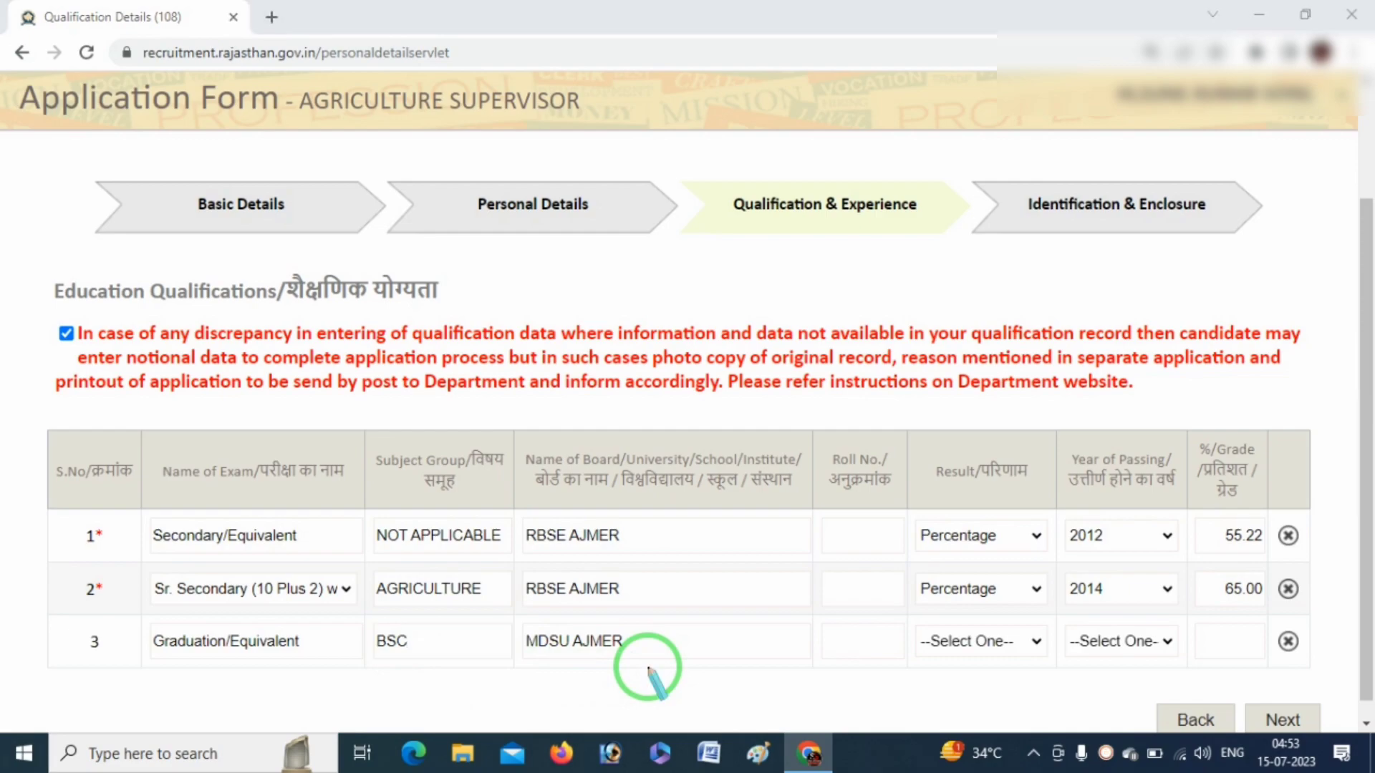
{"action": "mouse_move", "coordinate": [513, 657]}
{"action": "left_mouse_down"}
{"action": "mouse_move", "coordinate": [546, 669]}
{"action": "mouse_move", "coordinate": [625, 613]}
{"action": "mouse_move", "coordinate": [620, 675]}
{"action": "left_mouse_up"}
{"action": "left_click_drag", "start_coordinate": [831, 648], "coordinate": [915, 607]}
{"action": "right_click", "coordinate": [909, 672]}
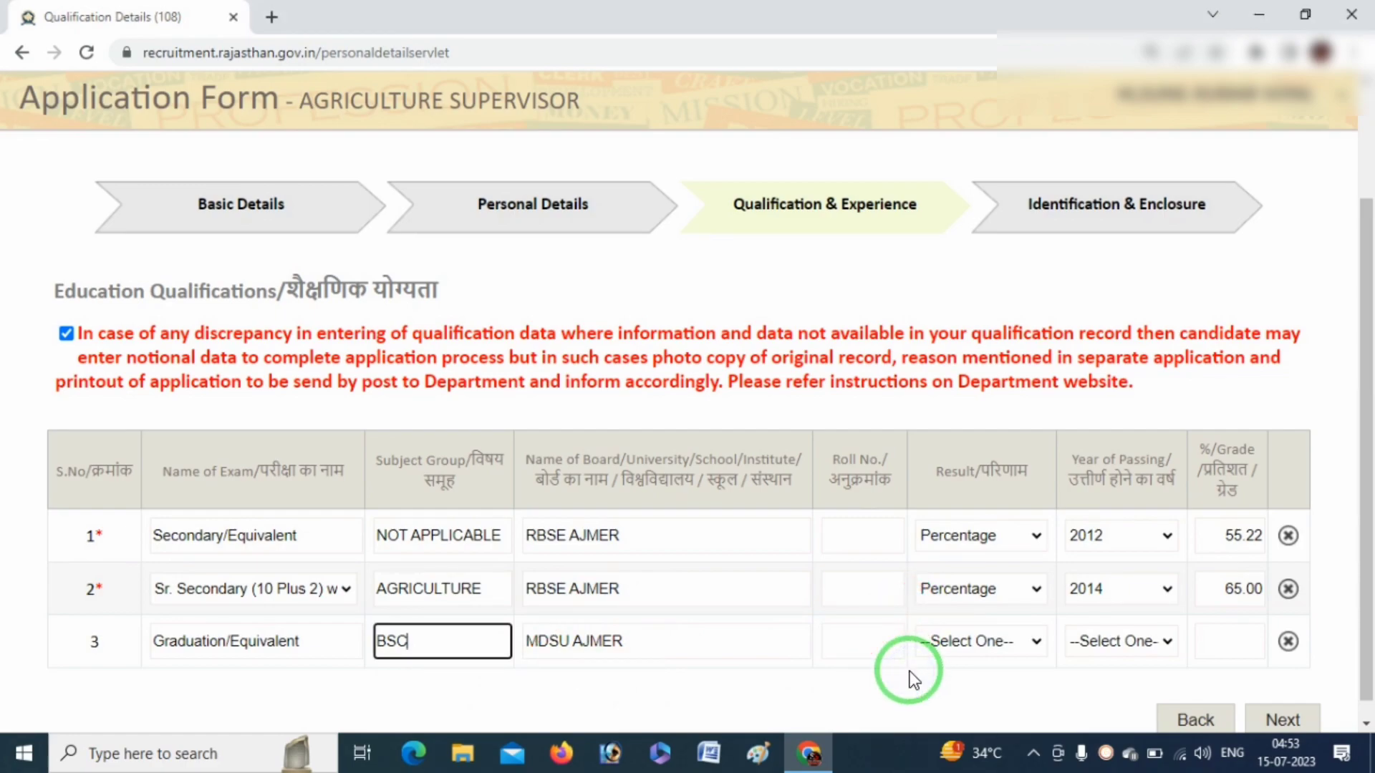
Step: Try Result Awaited/Appearing as the Graduation/Equivalent row's result type and set it to Percentage instead
{"action": "left_click", "coordinate": [968, 647]}
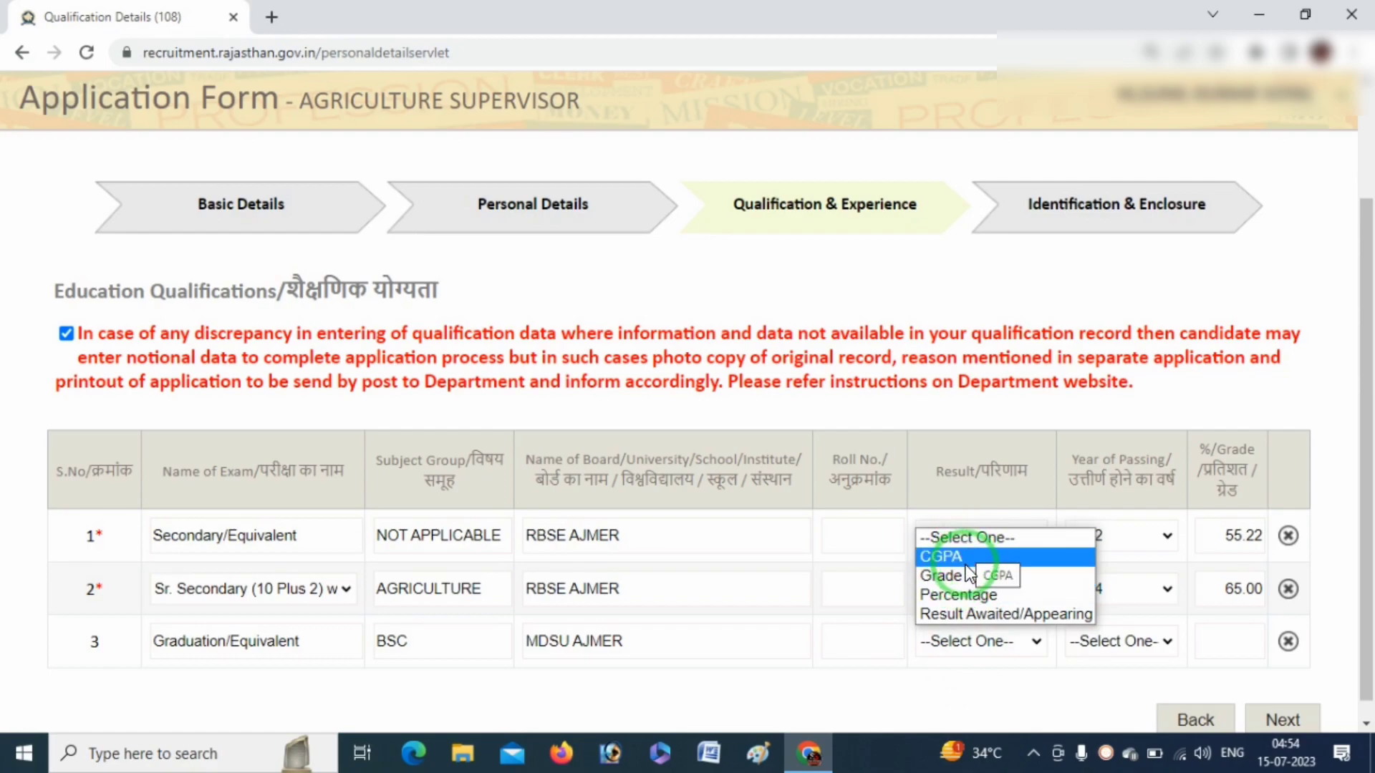
{"action": "left_click", "coordinate": [955, 620]}
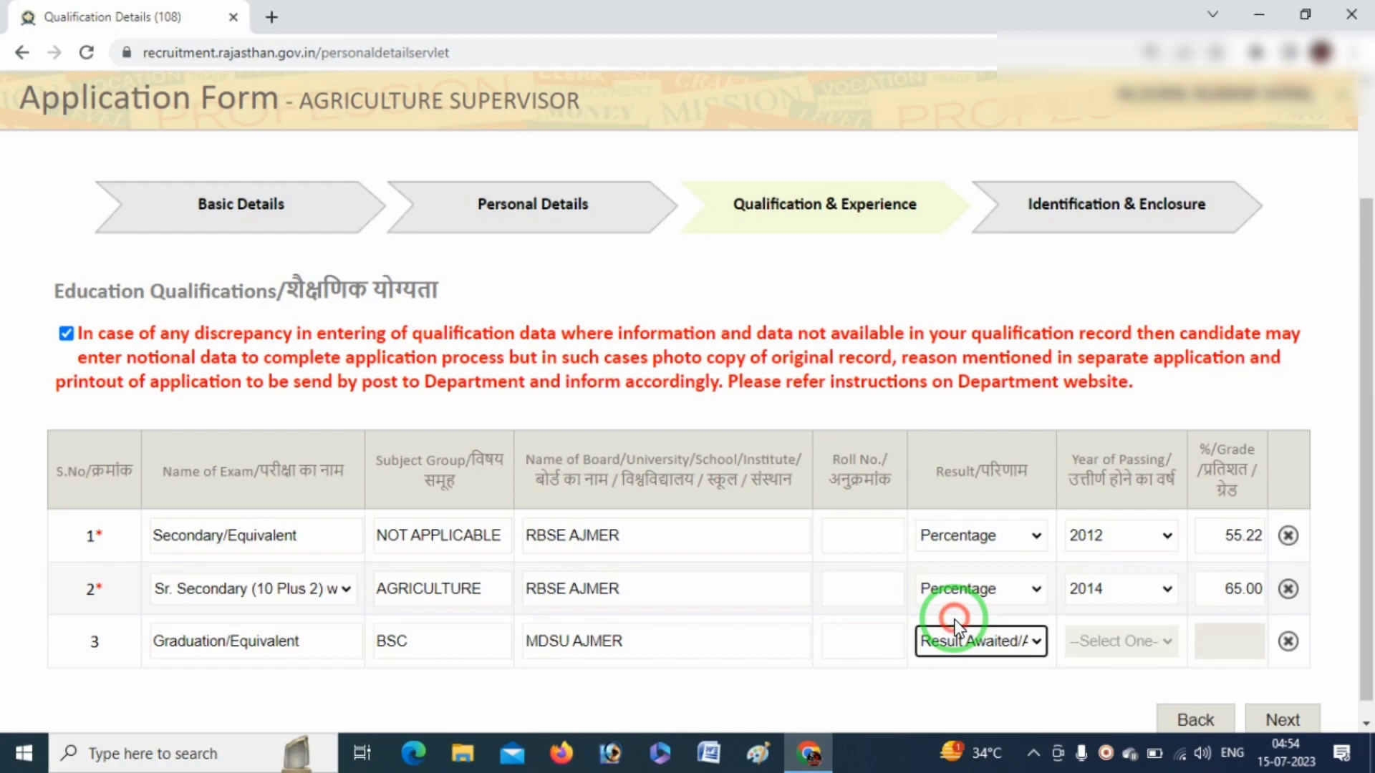
{"action": "left_click", "coordinate": [954, 644]}
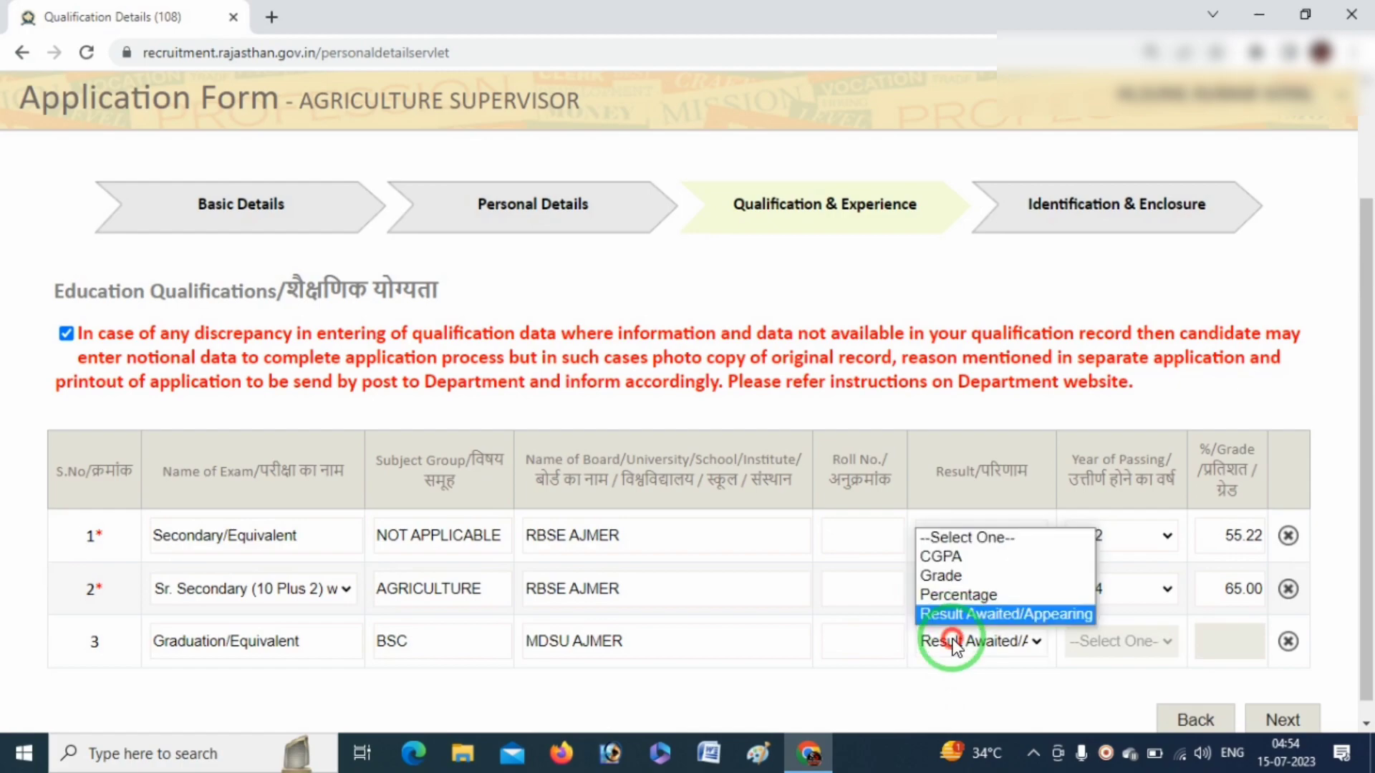
{"action": "left_click", "coordinate": [958, 595]}
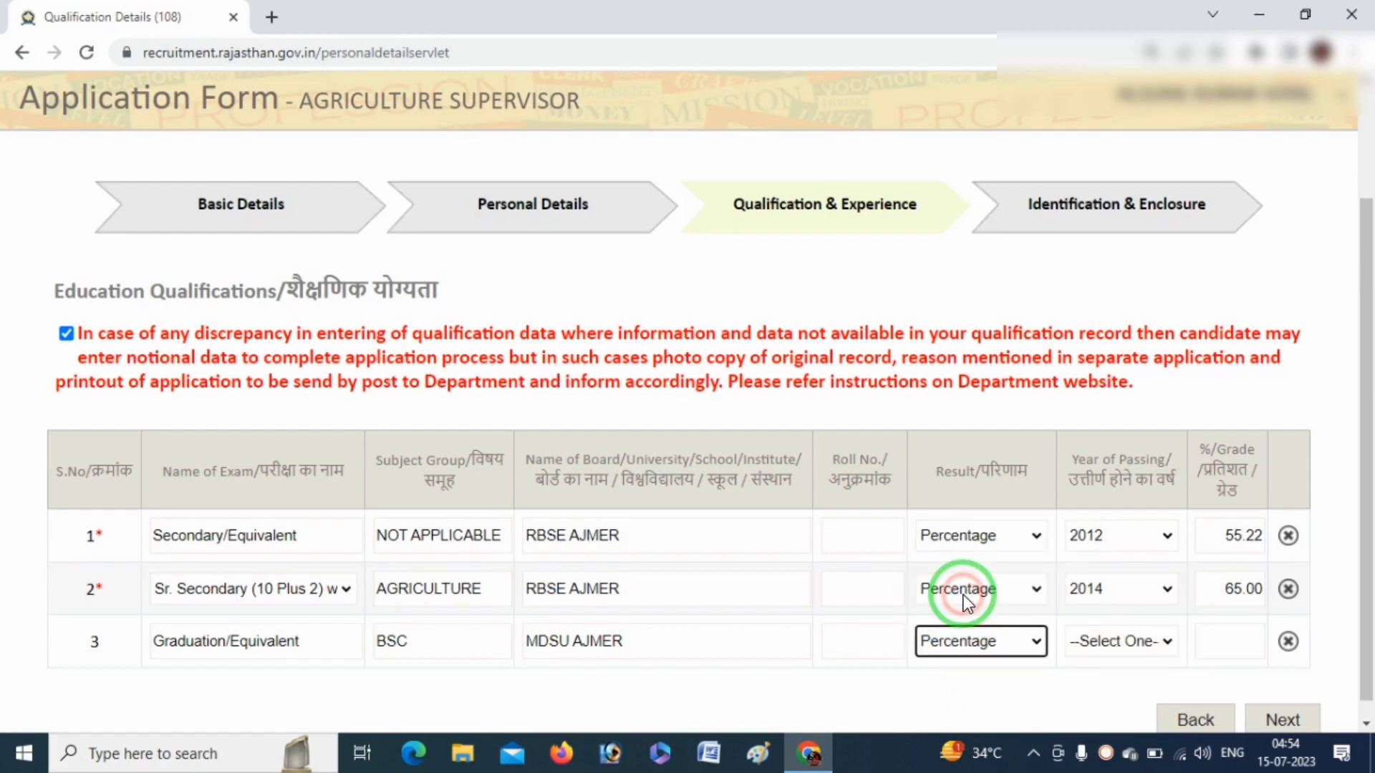
Step: Complete the Graduation/Equivalent row with 2017 as the year of passing and 50.00 percent, and proceed to Identification & Enclosure
{"action": "left_click", "coordinate": [1144, 645]}
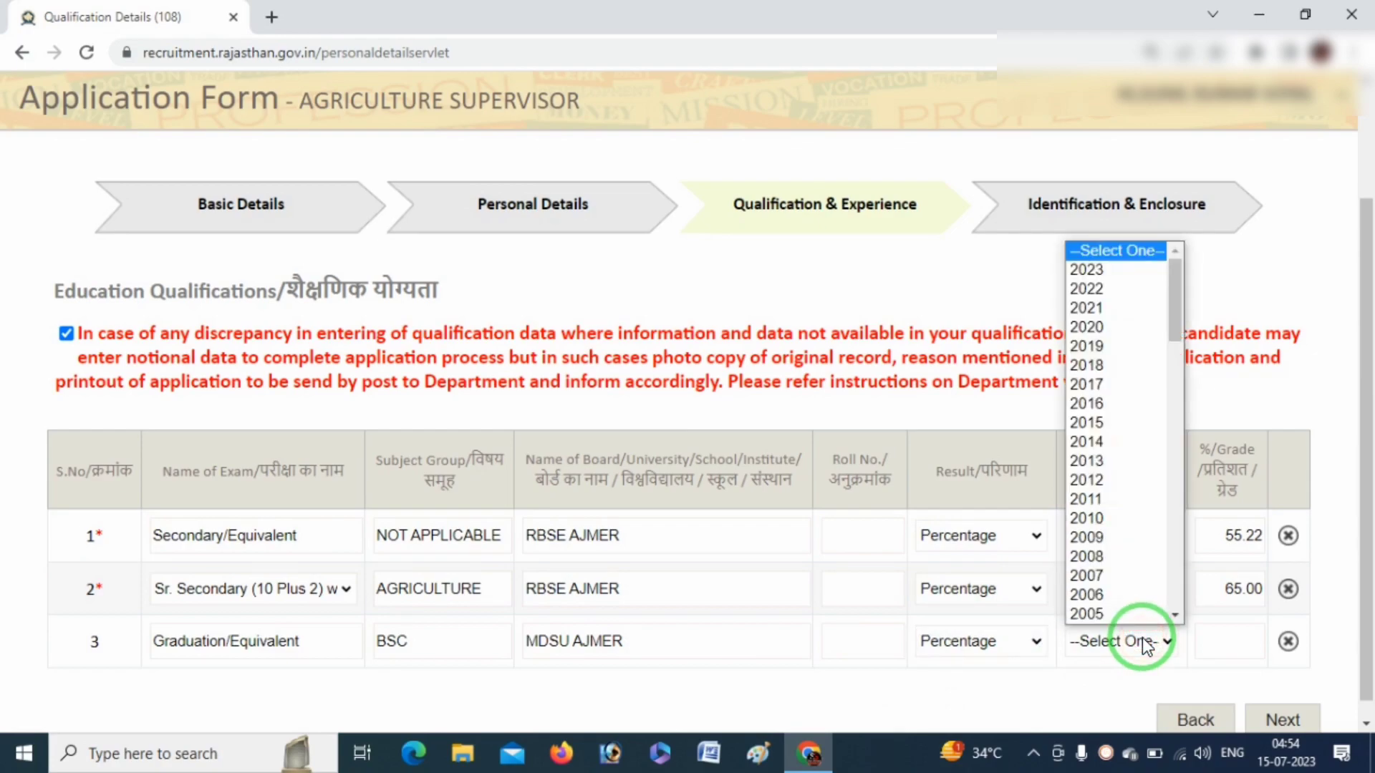
{"action": "type", "text": "2017"}
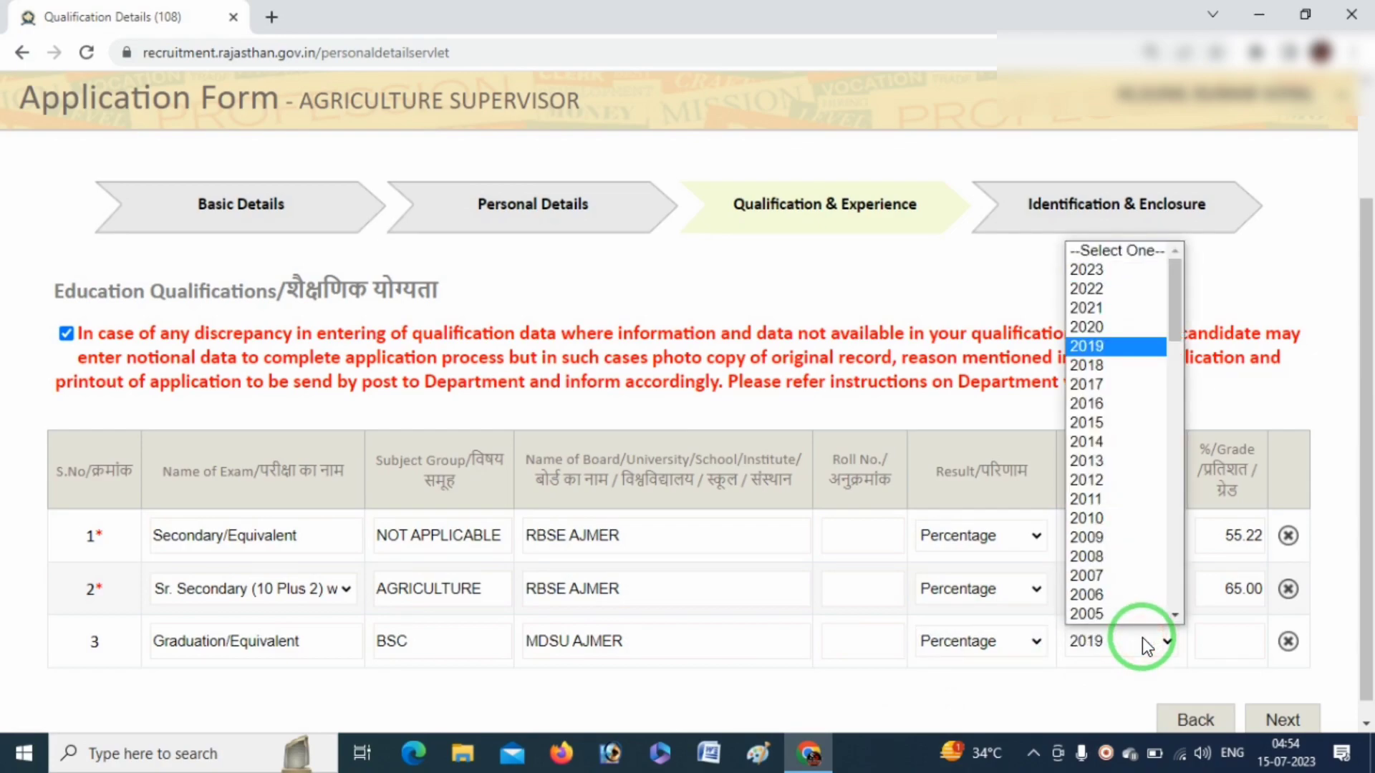
{"action": "key", "text": "Return"}
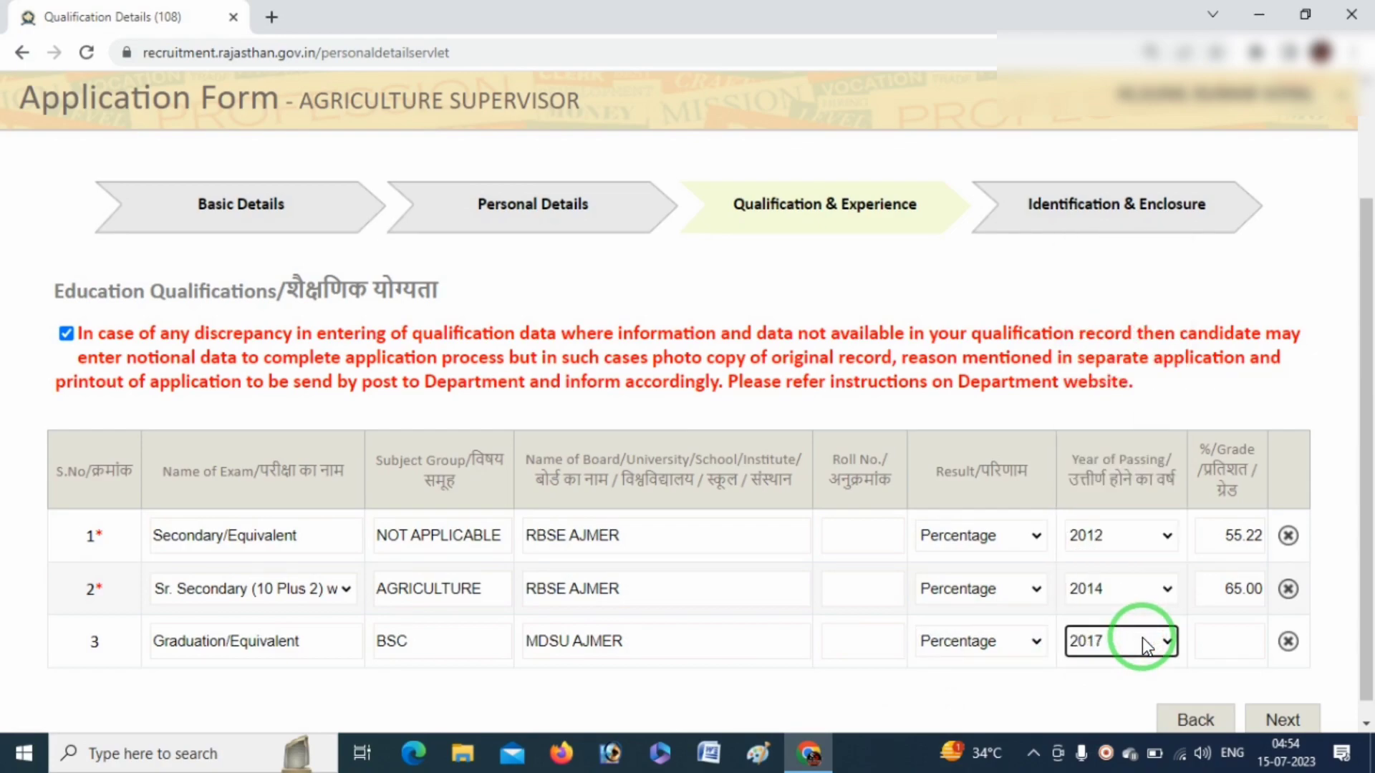
{"action": "left_click", "coordinate": [1236, 640]}
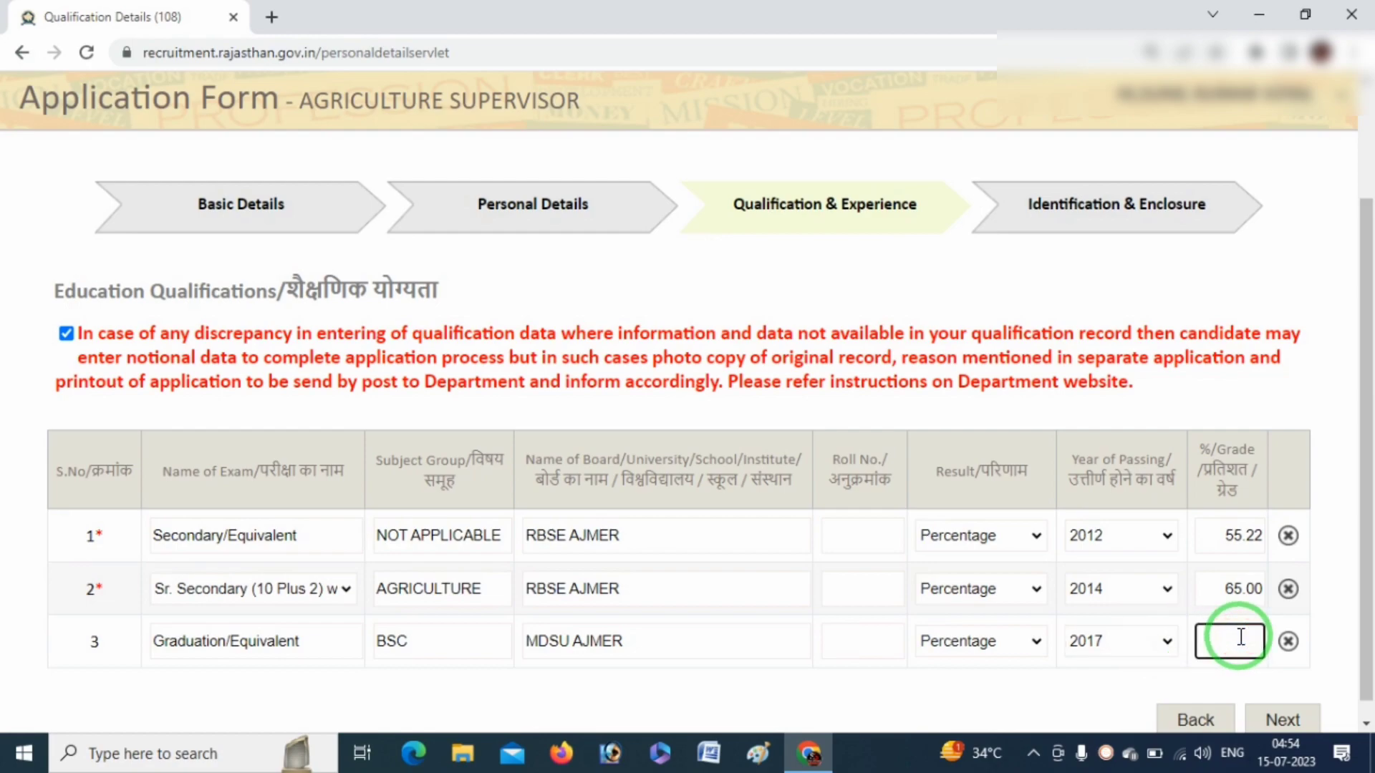
{"action": "type", "text": "50.00"}
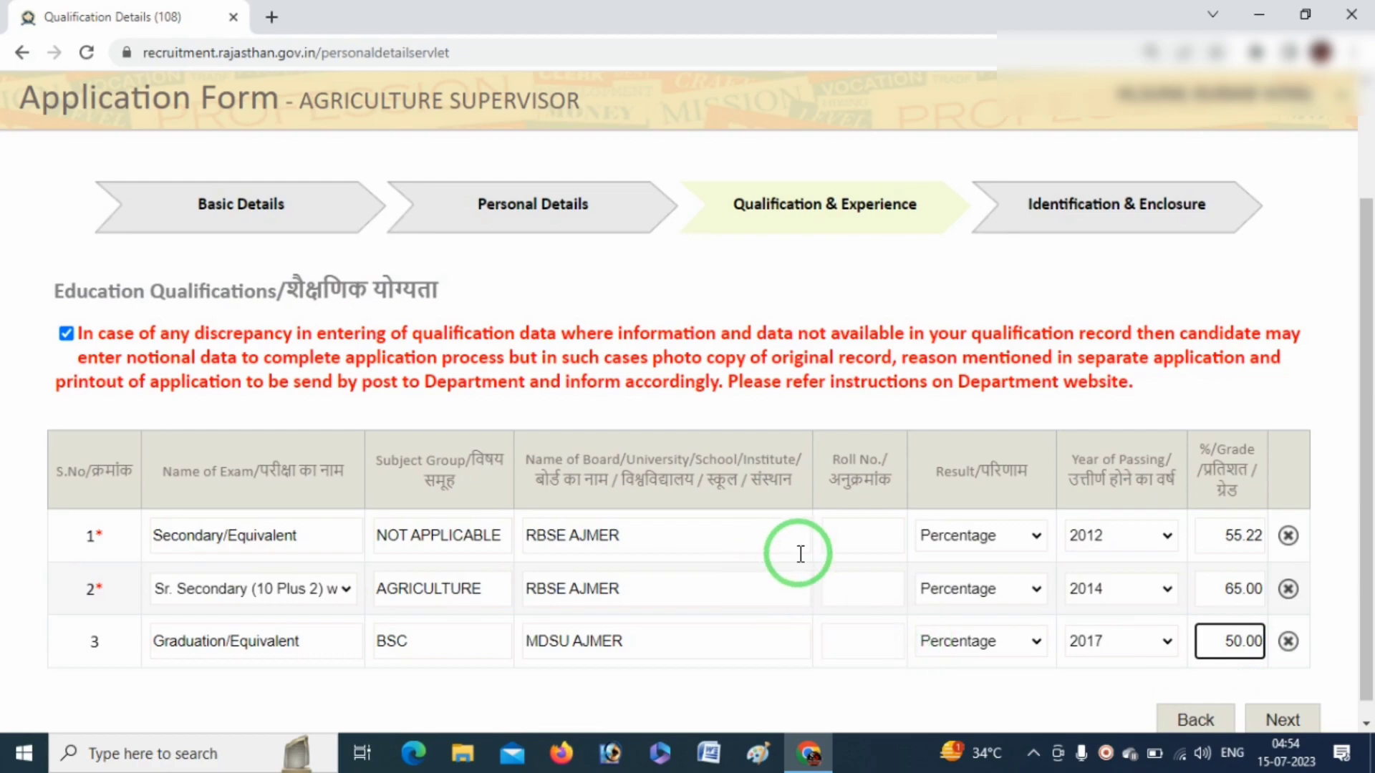
{"action": "scroll", "coordinate": [798, 559], "scroll_direction": "down", "scroll_amount": 1}
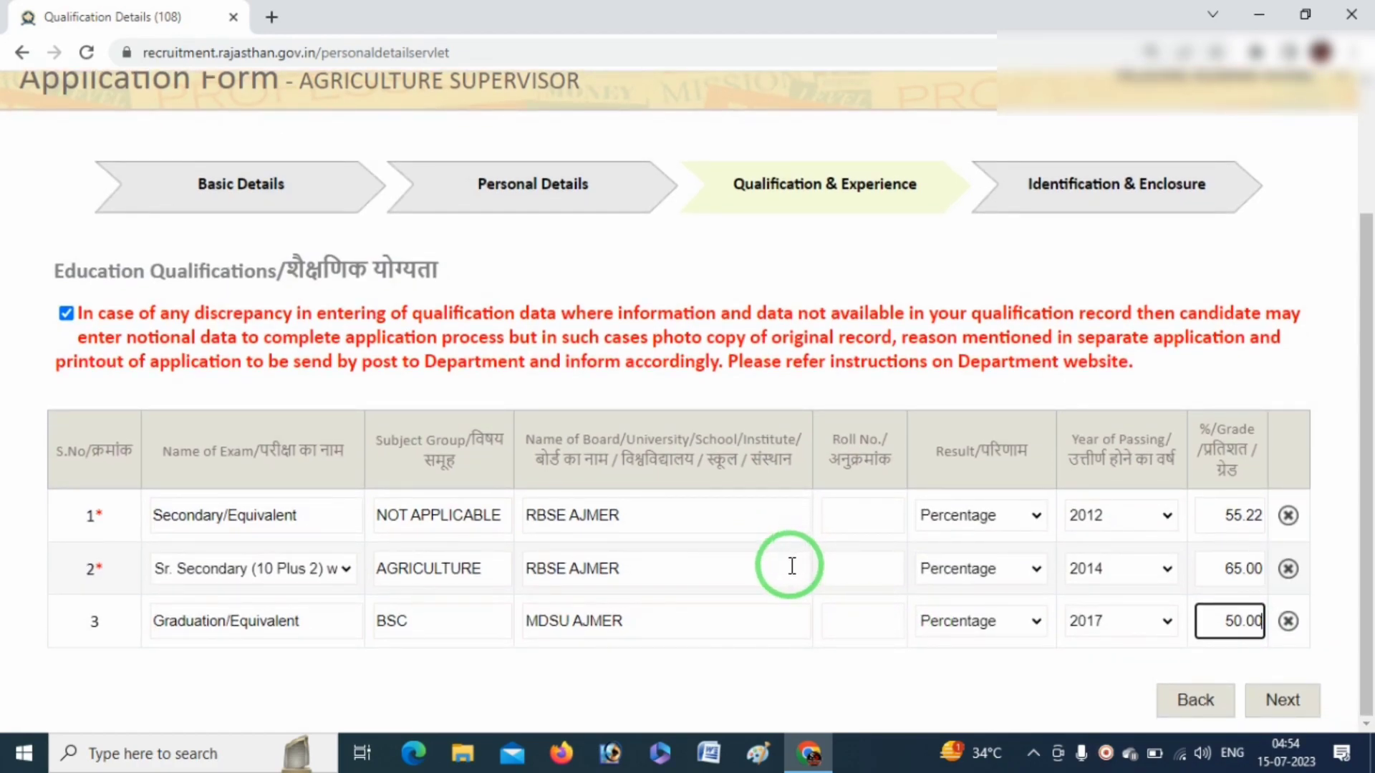
{"action": "left_click", "coordinate": [1274, 708]}
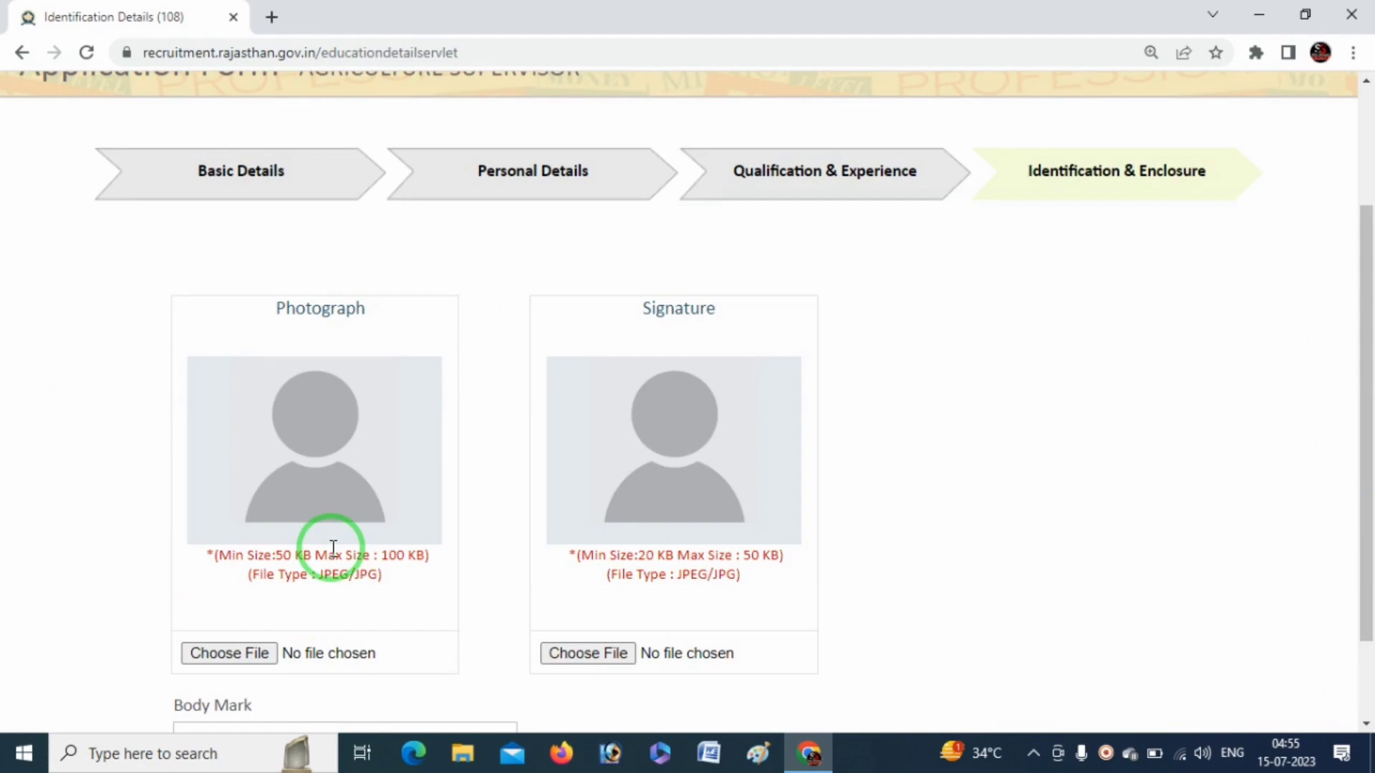
Step: Mark up the photograph and signature size and file-type limits and the photograph's file selector with the screen pen, clearing the marks
{"action": "key", "text": "ctrl+alt+d"}
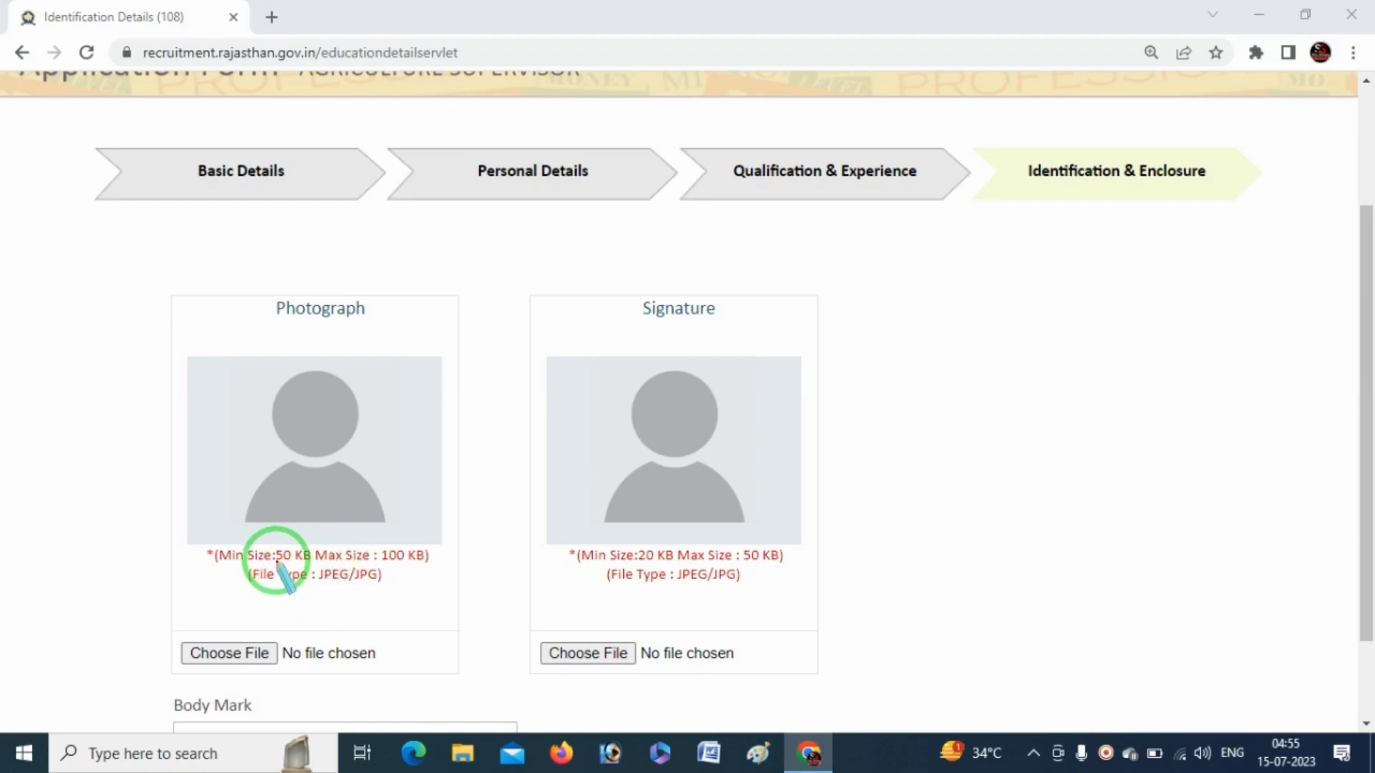
{"action": "left_click_drag", "start_coordinate": [272, 566], "coordinate": [408, 568]}
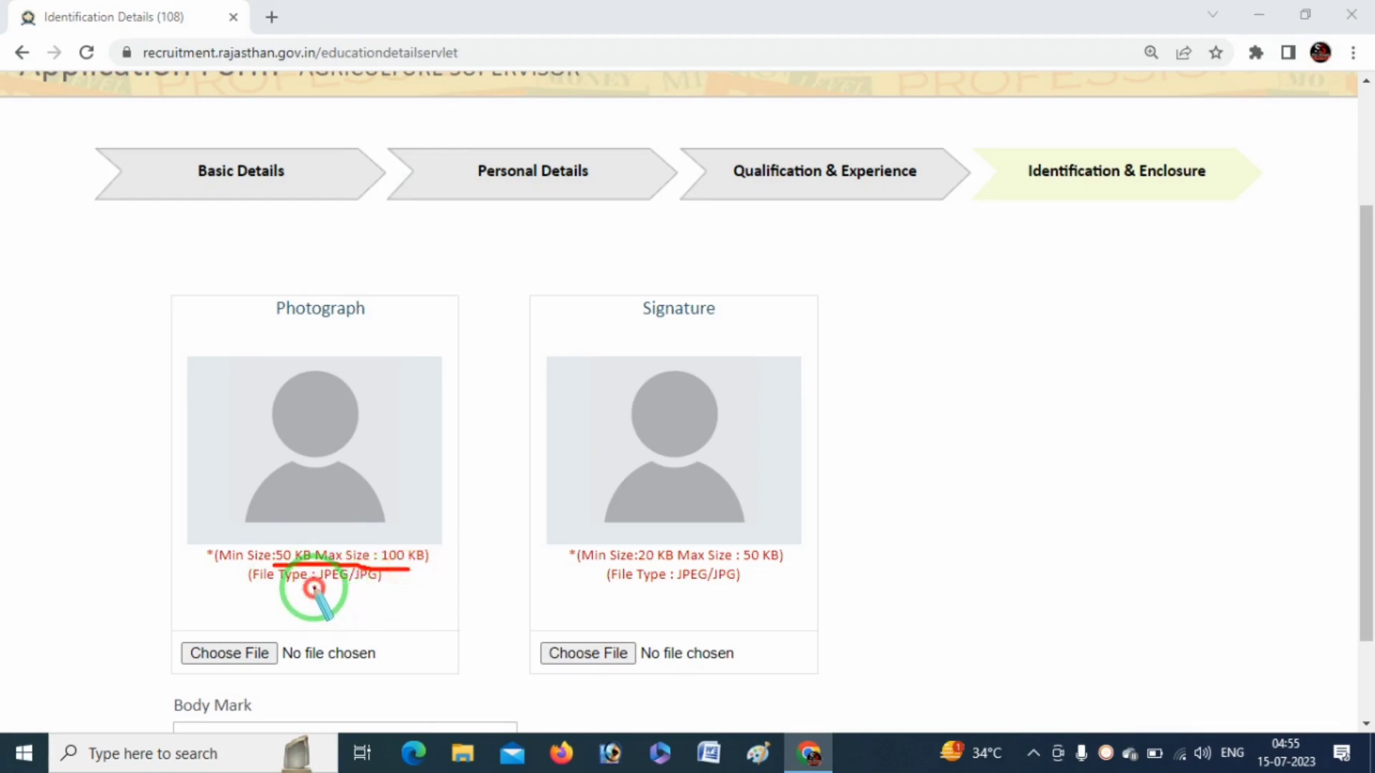
{"action": "left_click_drag", "start_coordinate": [313, 589], "coordinate": [385, 590]}
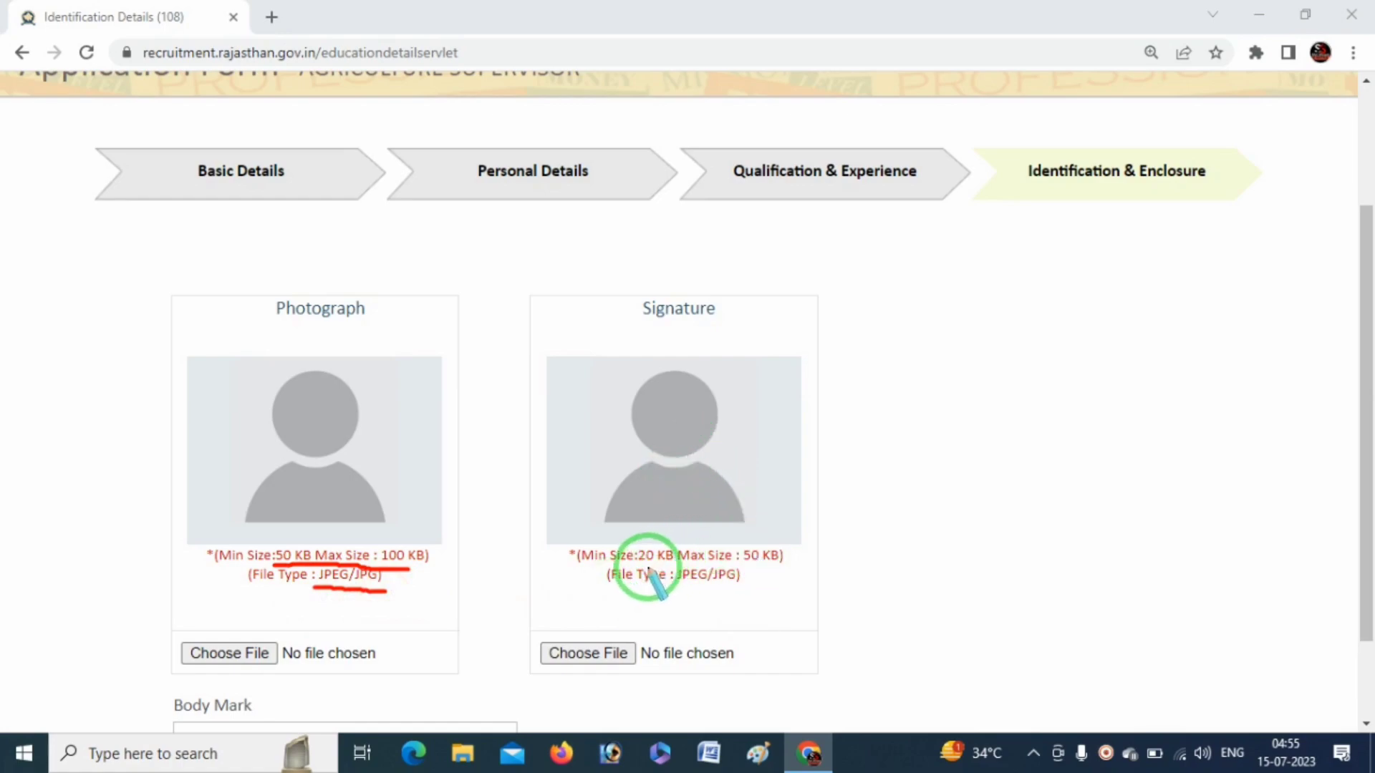
{"action": "left_click_drag", "start_coordinate": [638, 565], "coordinate": [770, 565]}
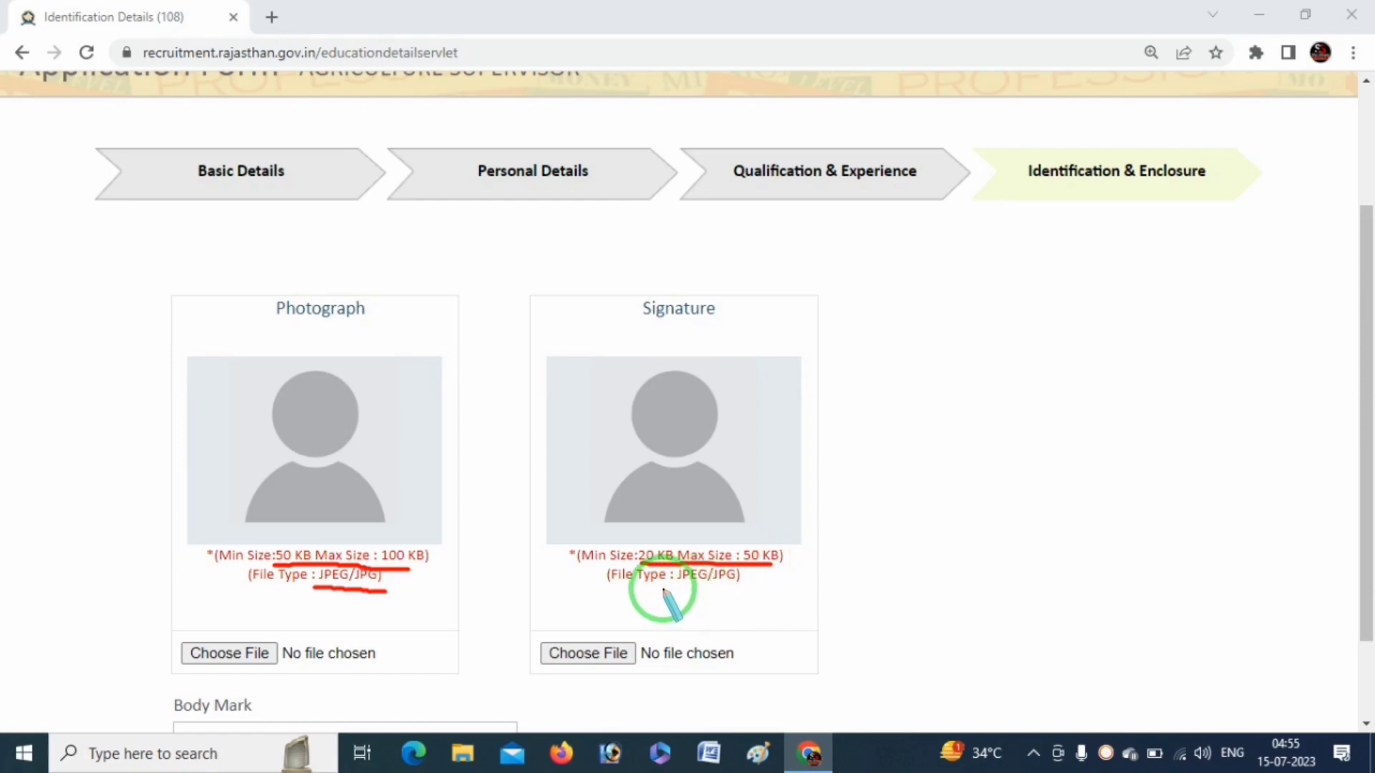
{"action": "left_click_drag", "start_coordinate": [664, 588], "coordinate": [730, 589]}
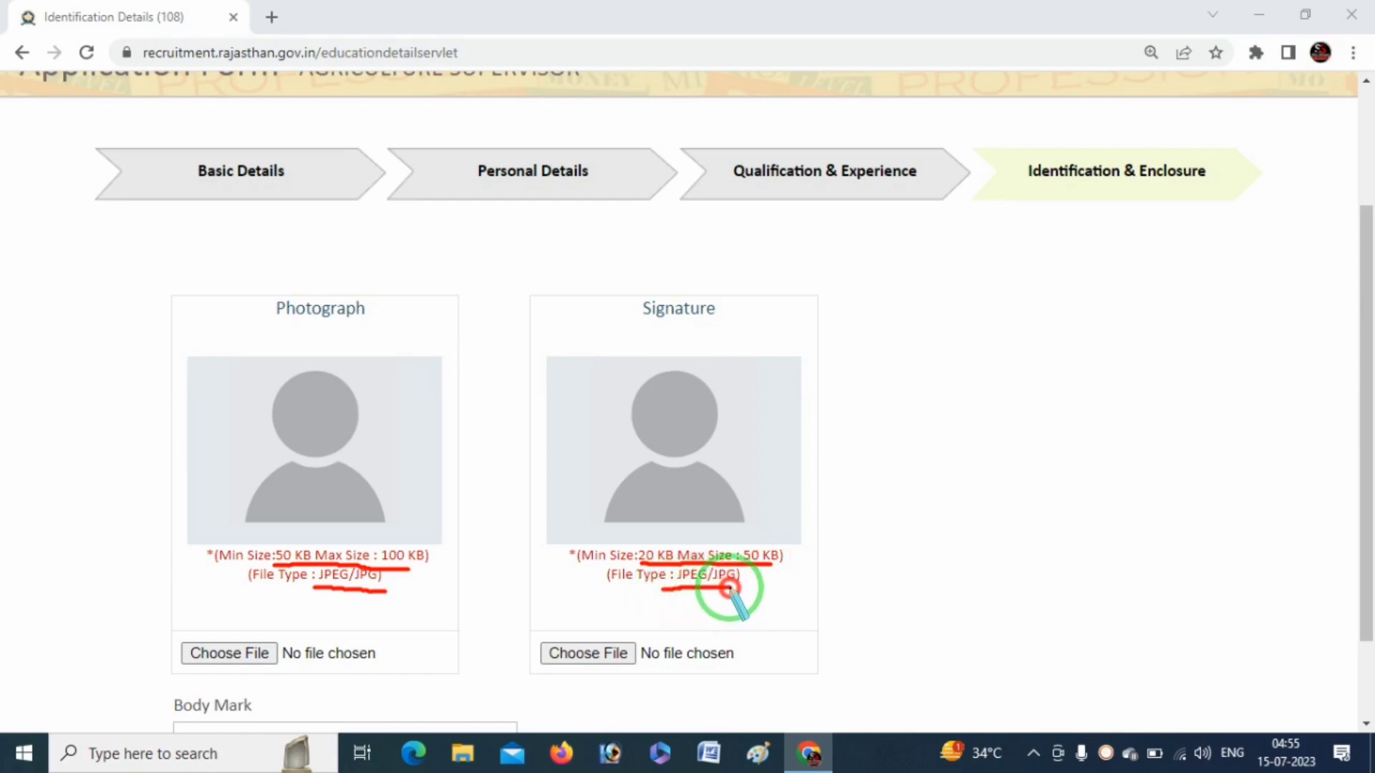
{"action": "right_click", "coordinate": [504, 501]}
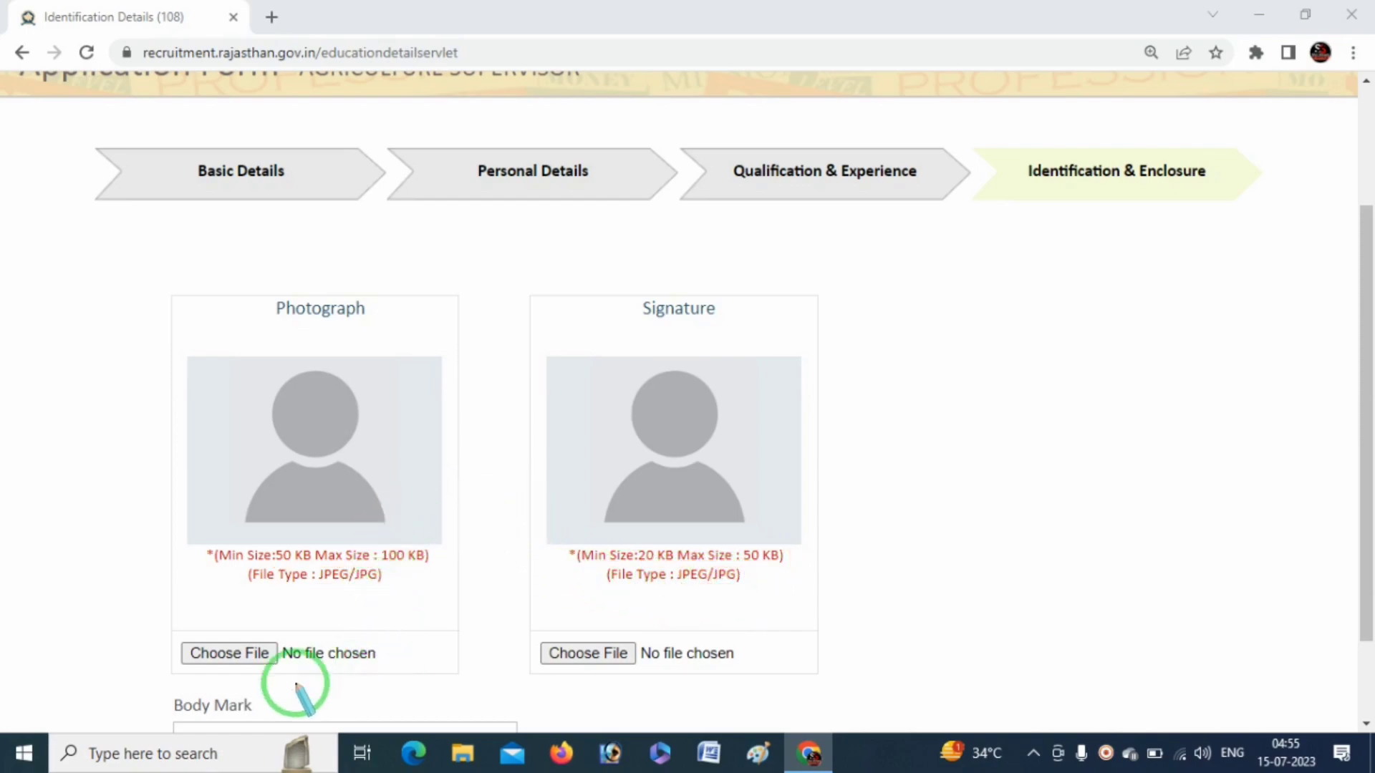
{"action": "mouse_move", "coordinate": [163, 670]}
{"action": "left_mouse_down"}
{"action": "mouse_move", "coordinate": [286, 644]}
{"action": "mouse_move", "coordinate": [277, 681]}
{"action": "left_mouse_up"}
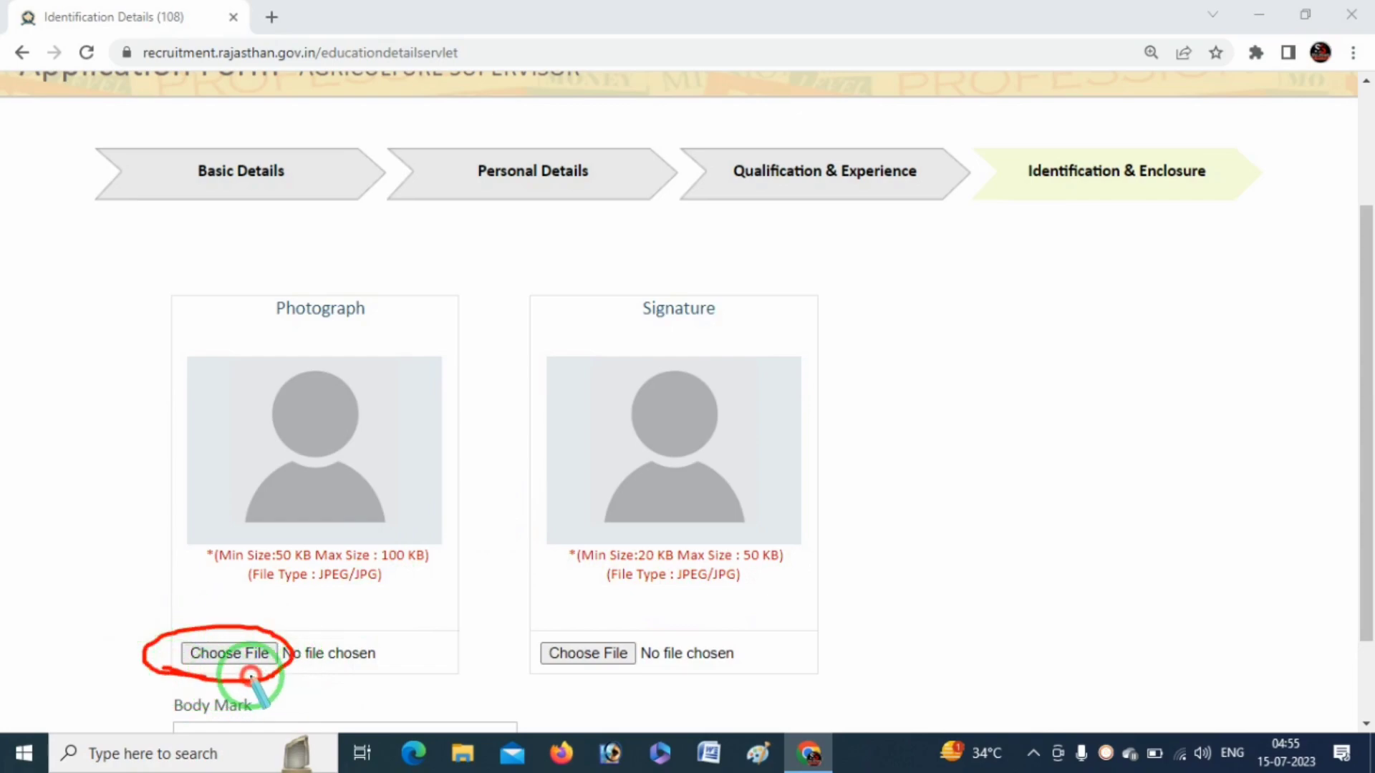
{"action": "right_click", "coordinate": [368, 628]}
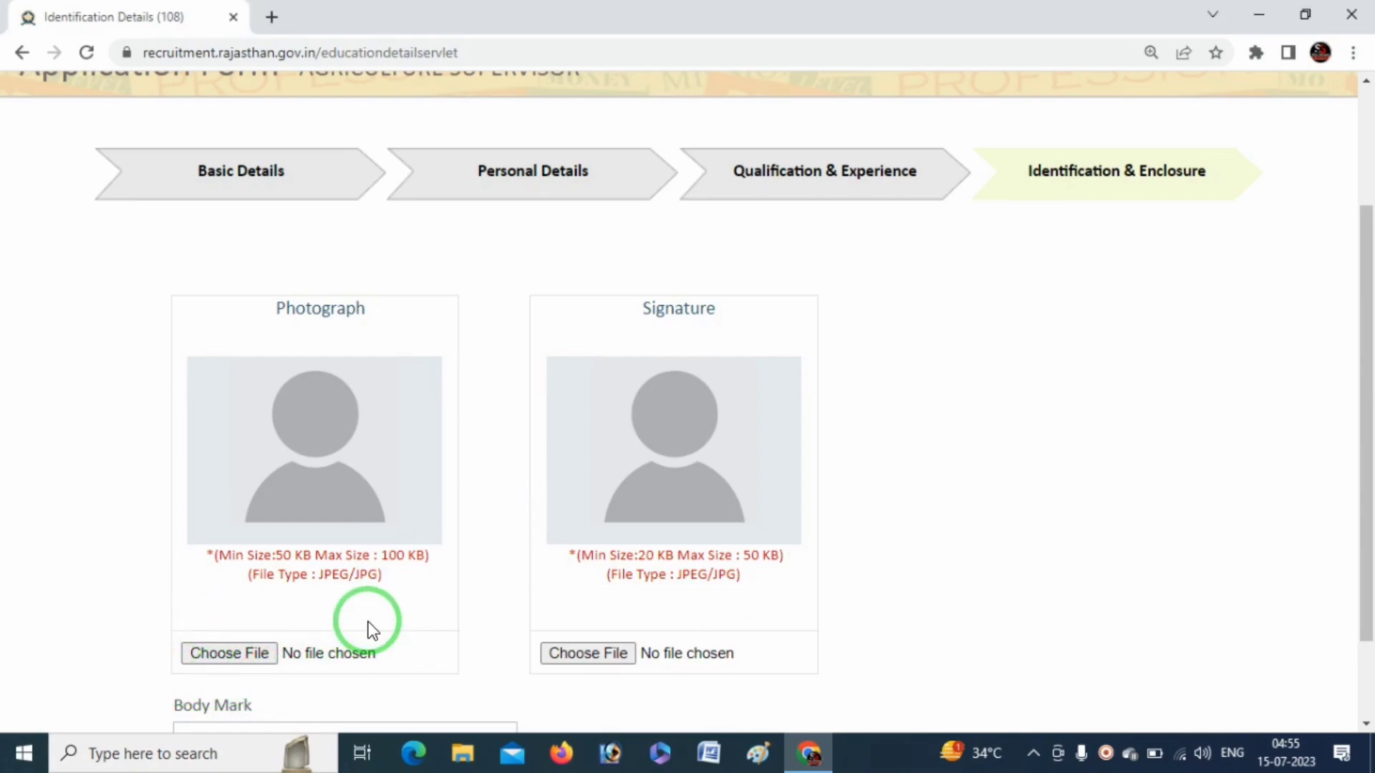
Step: Upload the applicant's photo JPG from the Desktop folder as the Photograph
{"action": "left_click", "coordinate": [216, 651]}
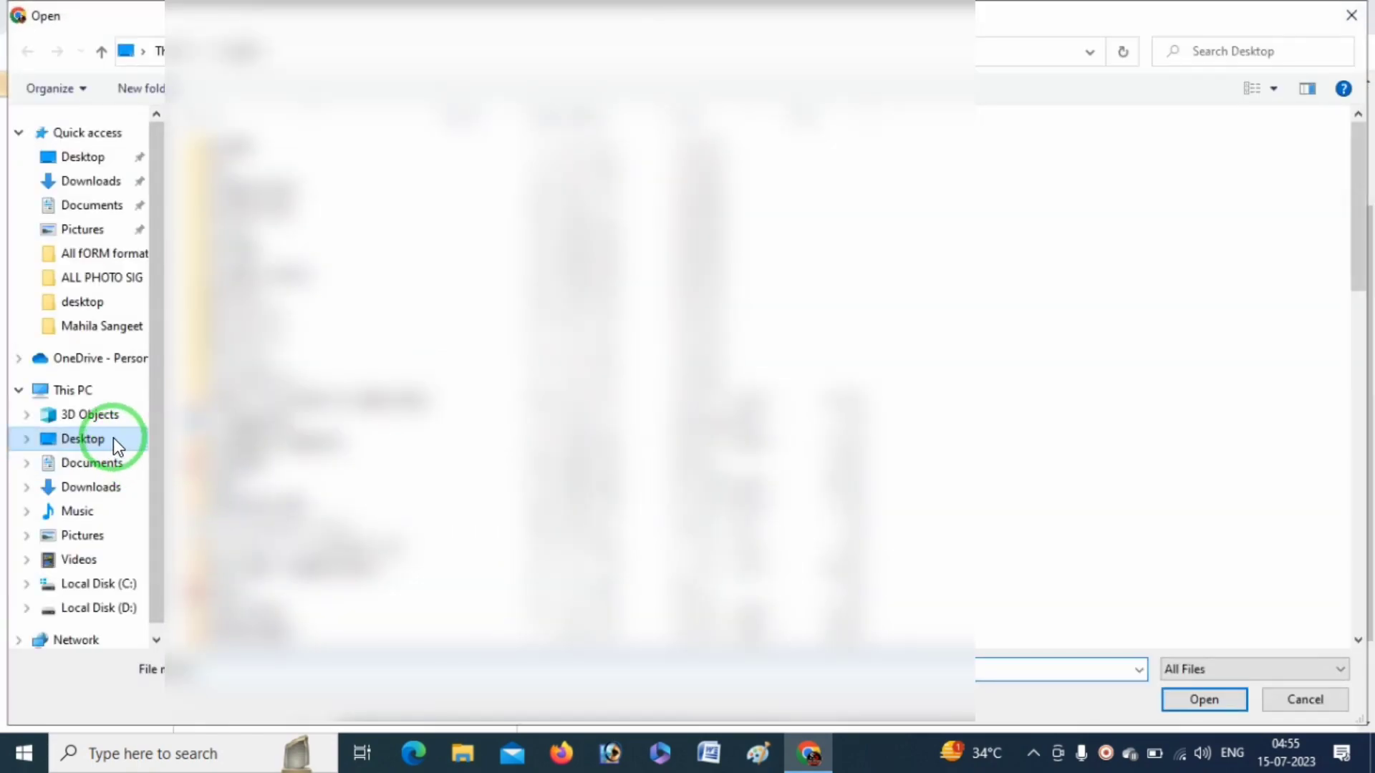
{"action": "left_click", "coordinate": [113, 438]}
{"action": "left_click", "coordinate": [305, 673]}
{"action": "type", "text": "p"}
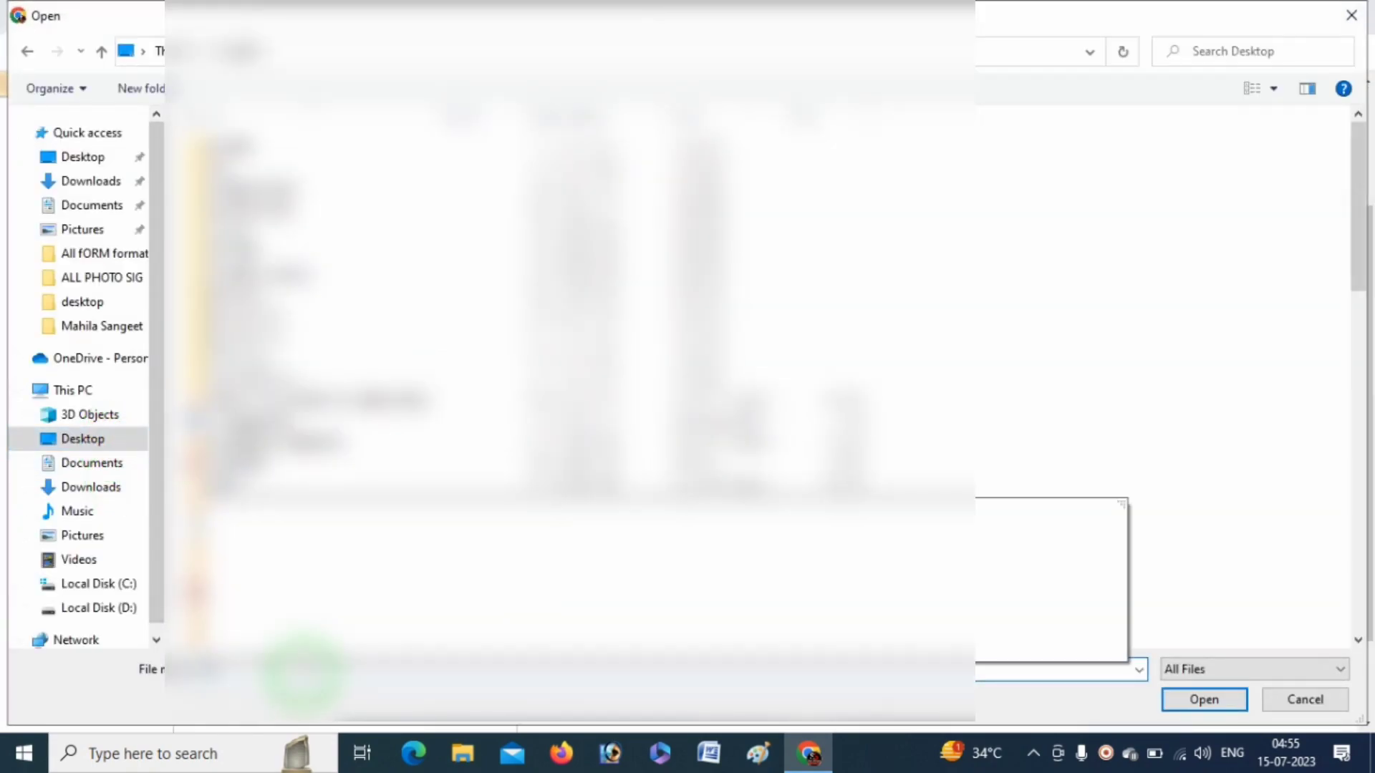
{"action": "type", "text": "ho"}
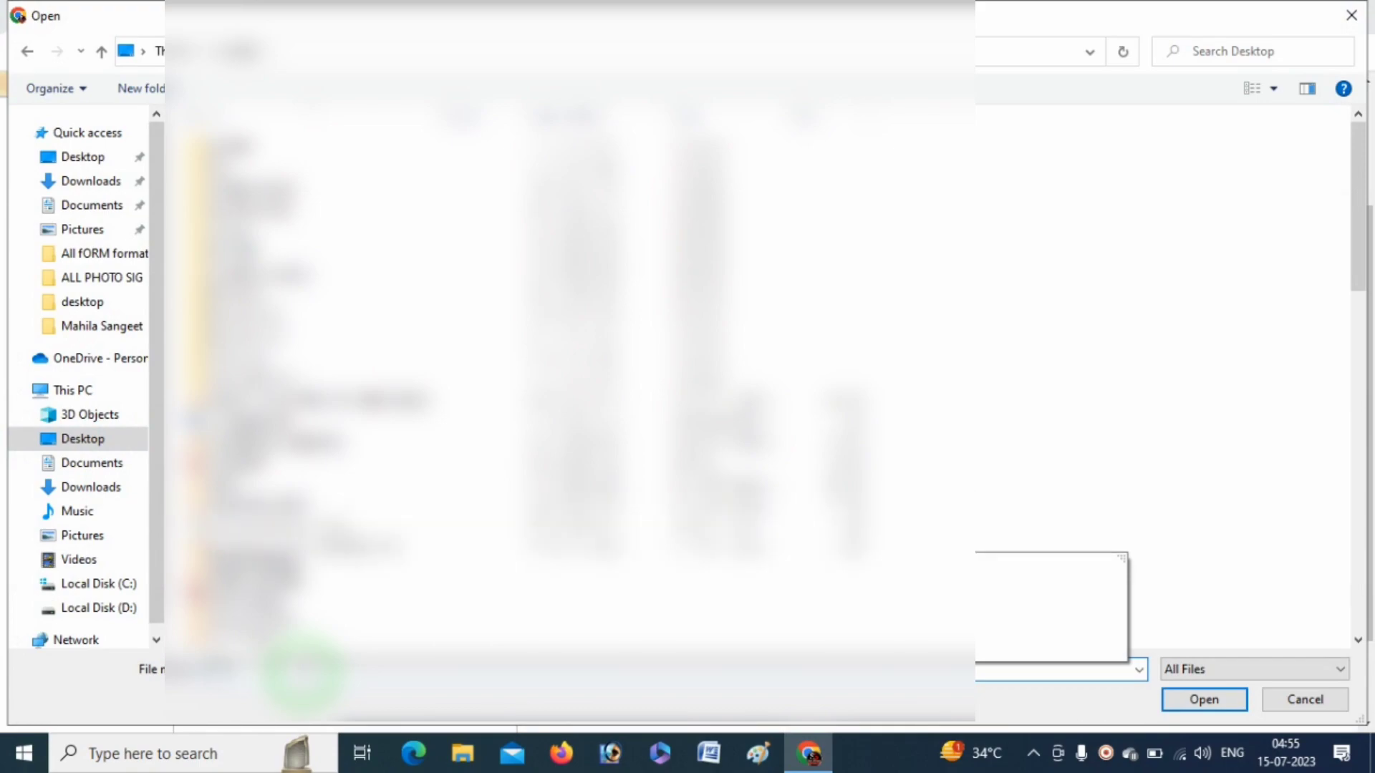
{"action": "key", "text": "Down"}
{"action": "key", "text": "Down"}
{"action": "key", "text": "Down"}
{"action": "key", "text": "Down"}
{"action": "key", "text": "Return"}
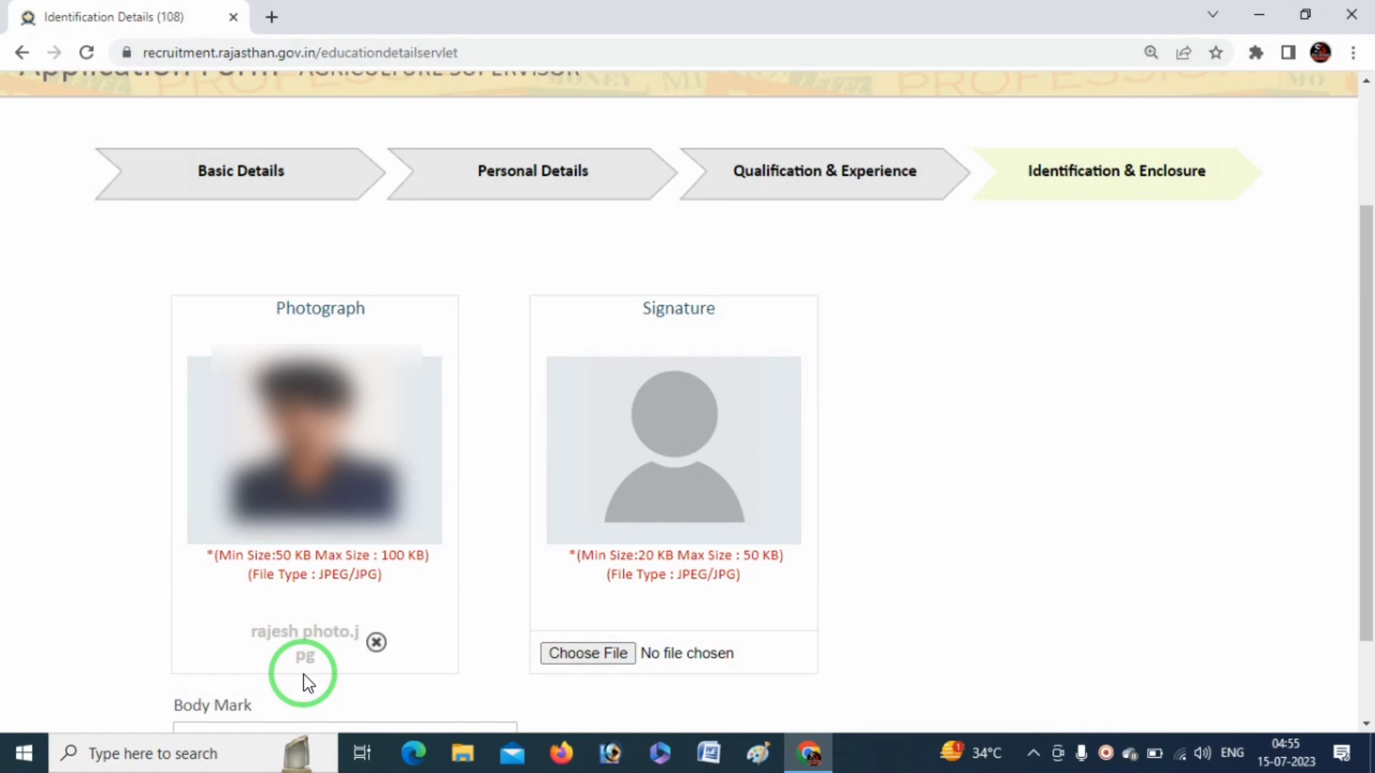
Step: Mark the Signature file selector with the screen pen and clear the marking
{"action": "key", "text": "ctrl+shift+3"}
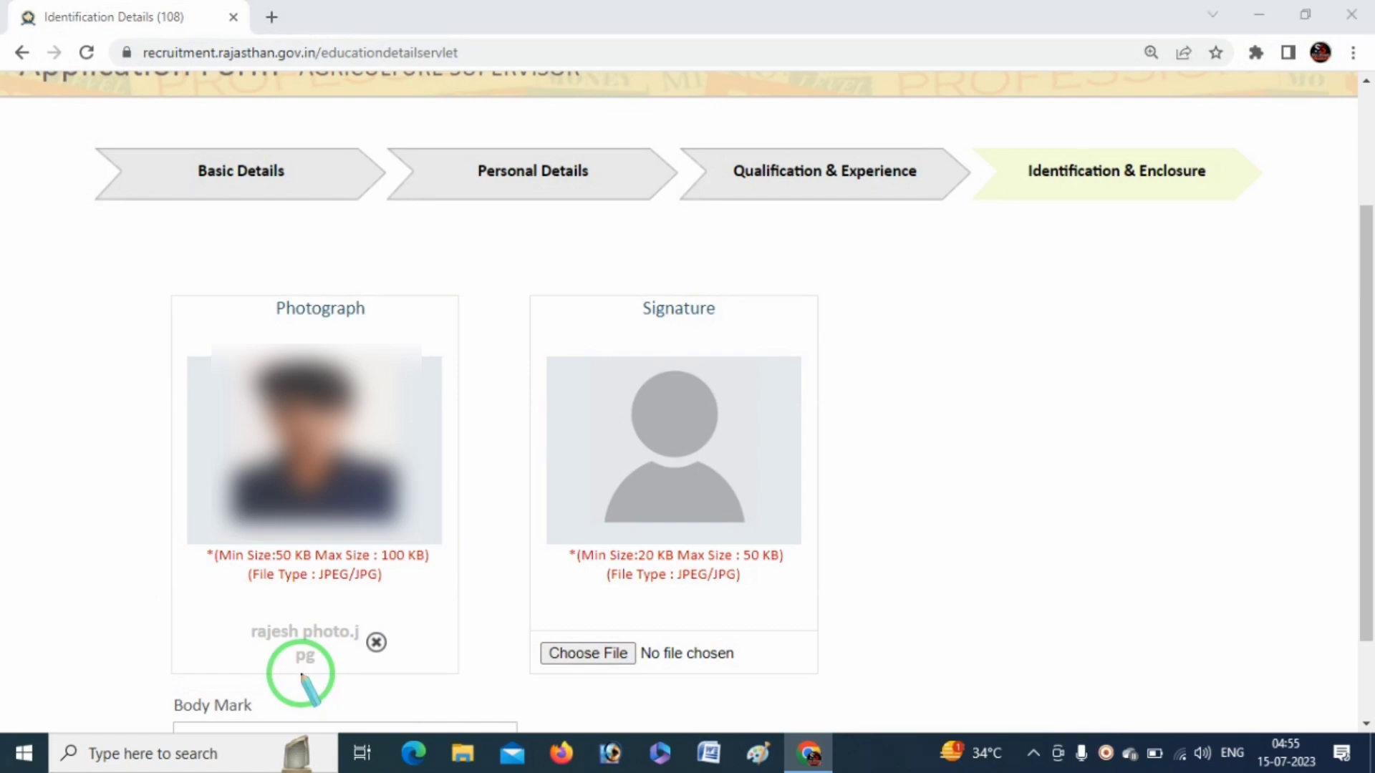
{"action": "mouse_move", "coordinate": [540, 681]}
{"action": "left_mouse_down"}
{"action": "mouse_move", "coordinate": [676, 660]}
{"action": "mouse_move", "coordinate": [533, 678]}
{"action": "mouse_move", "coordinate": [633, 672]}
{"action": "left_mouse_up"}
{"action": "right_click", "coordinate": [879, 626]}
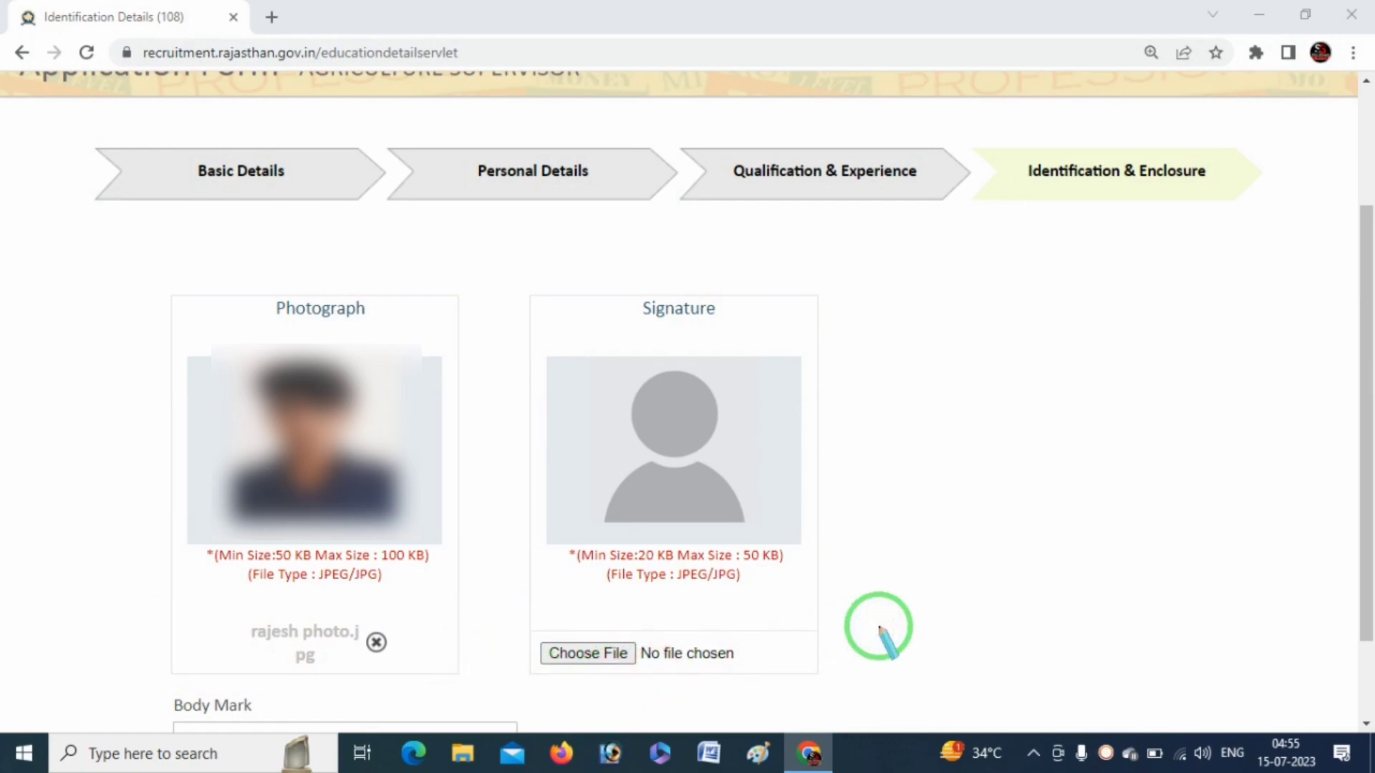
{"action": "key", "text": "Escape"}
Step: Mark the Body Mark label and its NO MARK field with the screen pen and clear the markings
{"action": "left_click_drag", "start_coordinate": [1365, 537], "coordinate": [1368, 614]}
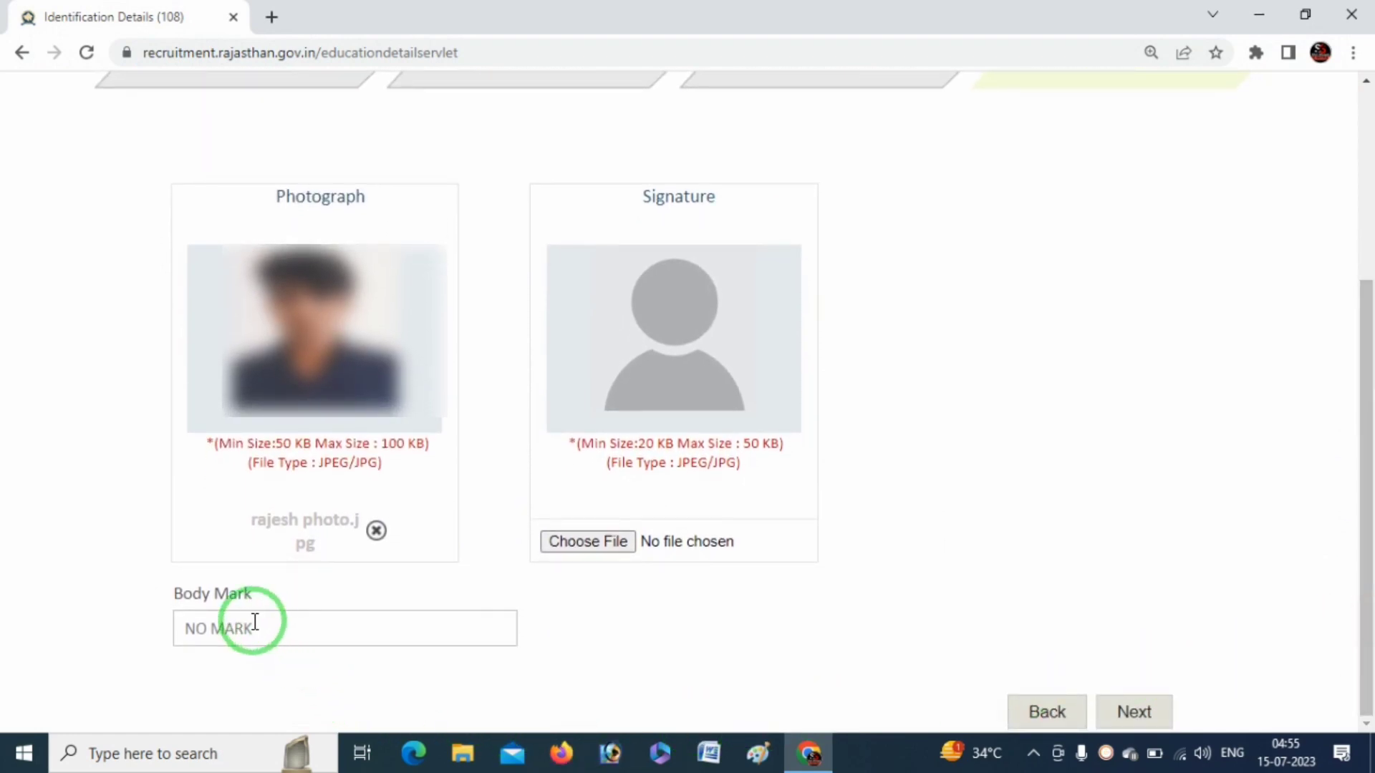
{"action": "key", "text": "ctrl+2"}
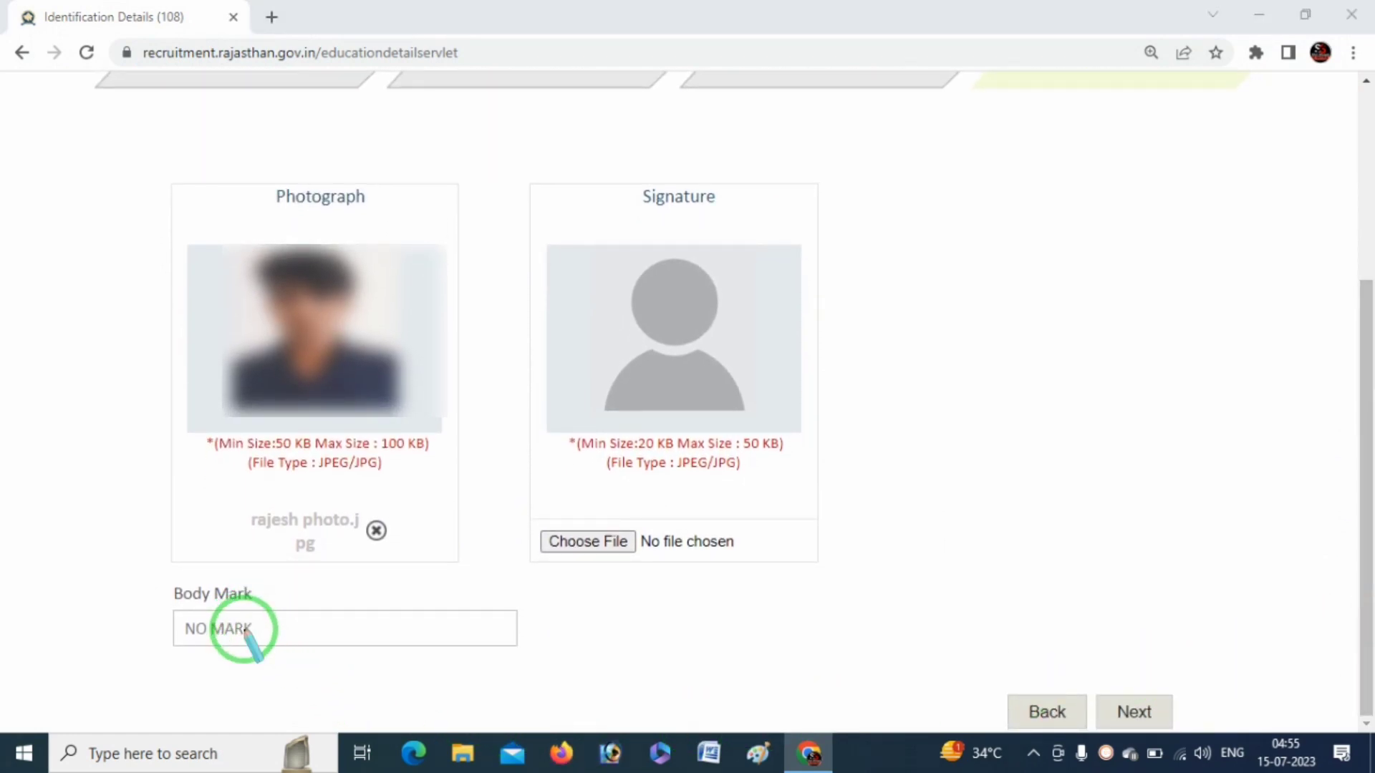
{"action": "mouse_move", "coordinate": [114, 594]}
{"action": "left_mouse_down"}
{"action": "mouse_move", "coordinate": [176, 610]}
{"action": "mouse_move", "coordinate": [250, 586]}
{"action": "left_mouse_up"}
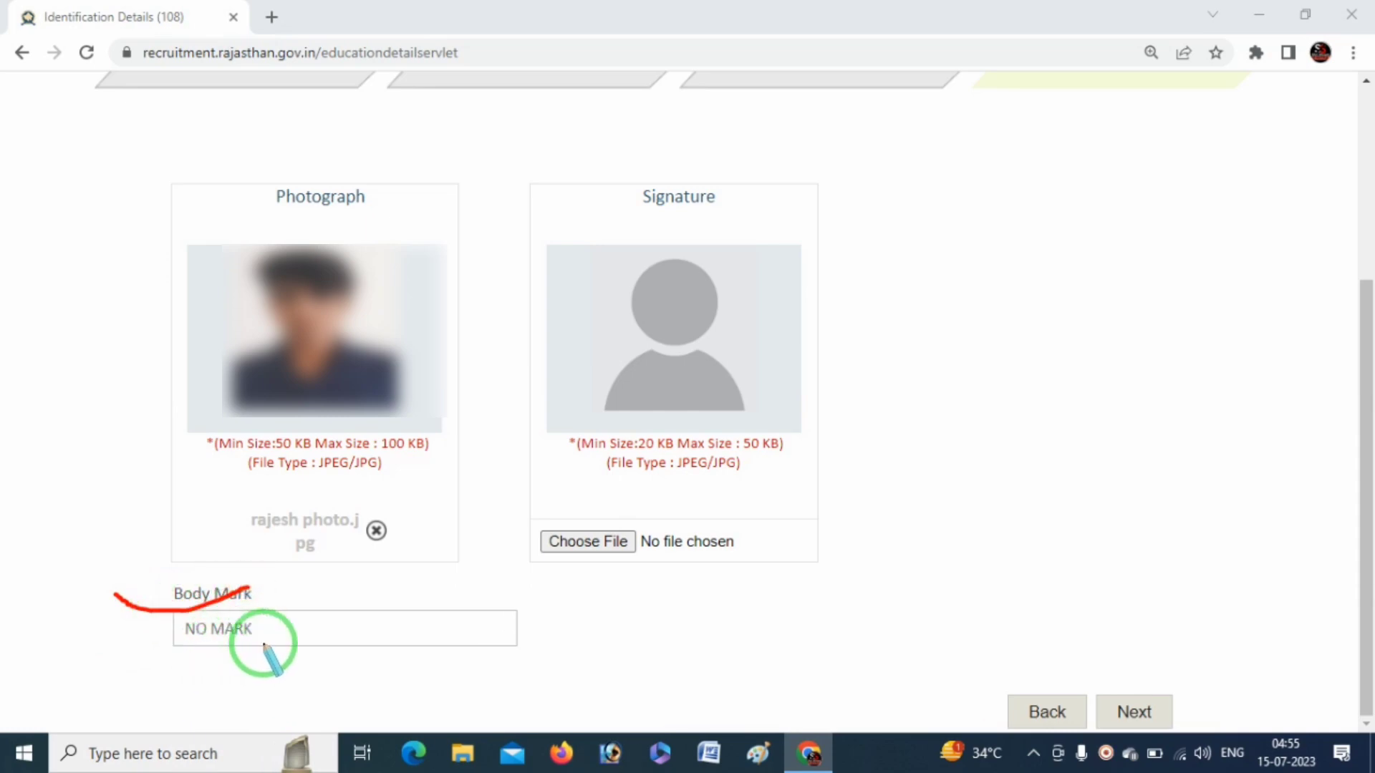
{"action": "left_click_drag", "start_coordinate": [276, 641], "coordinate": [411, 611]}
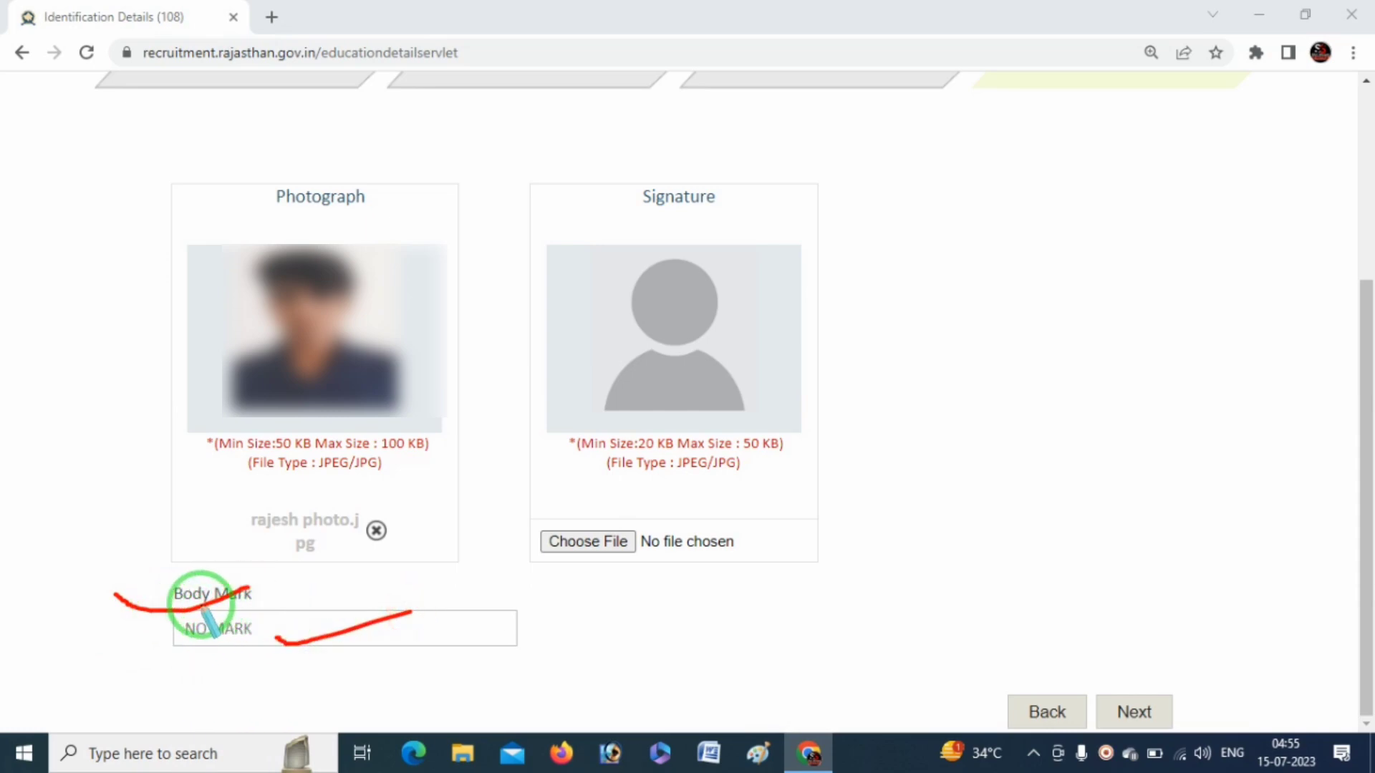
{"action": "right_click", "coordinate": [272, 669]}
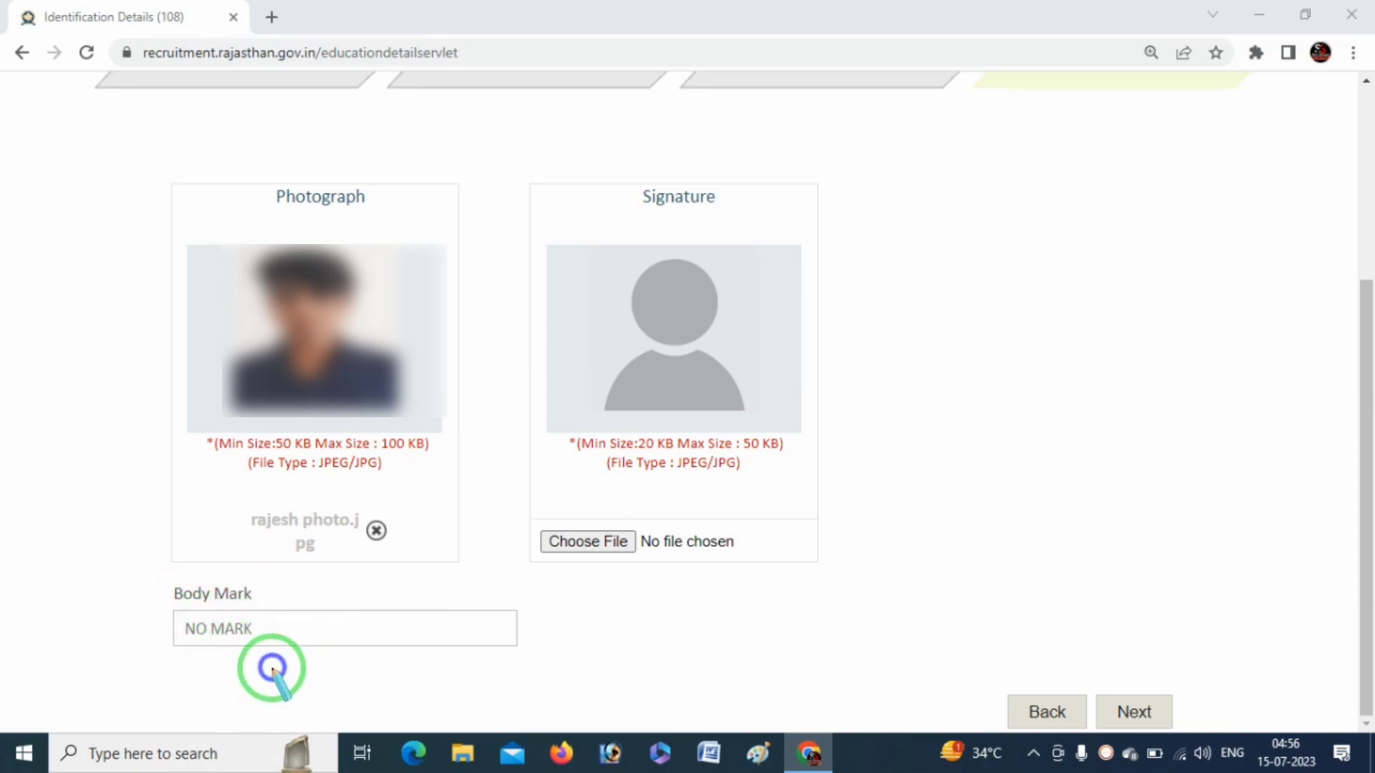
{"action": "left_click_drag", "start_coordinate": [93, 600], "coordinate": [217, 580]}
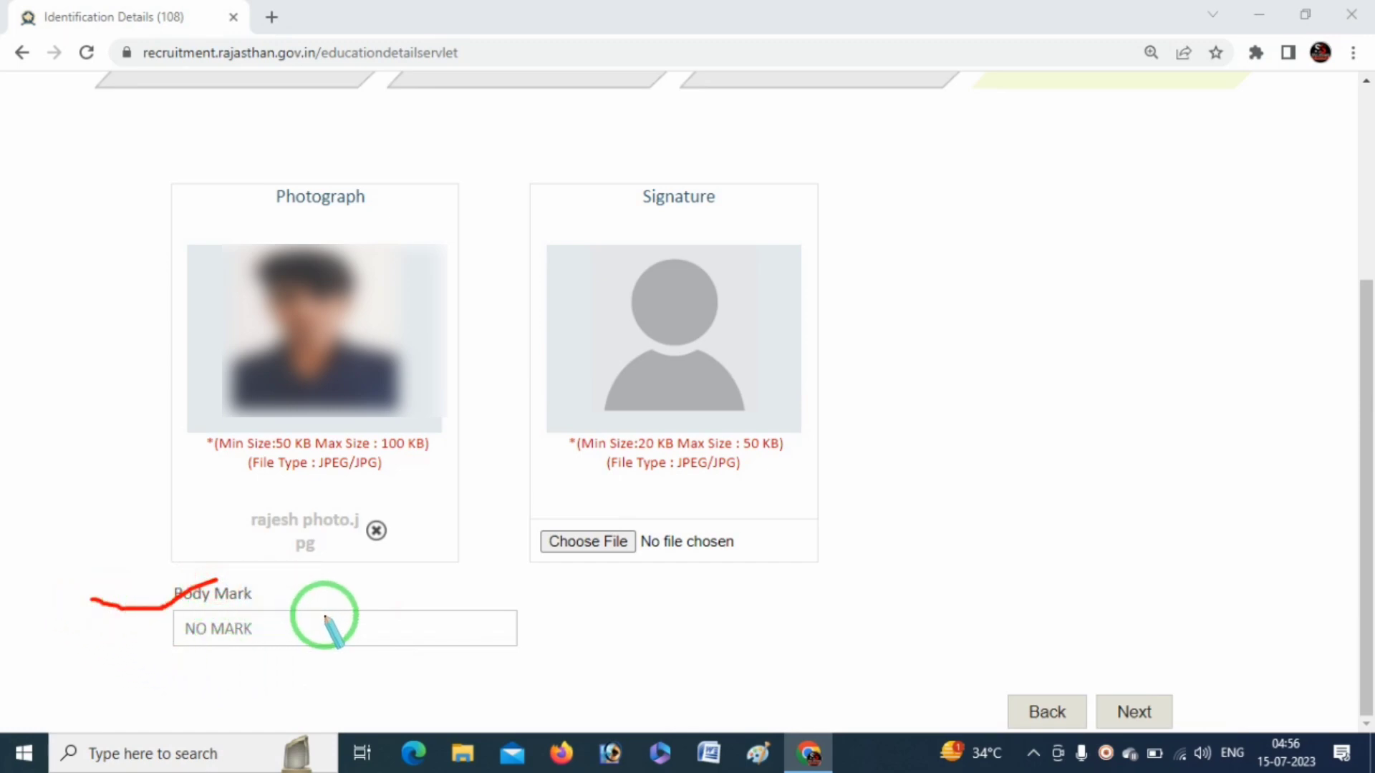
{"action": "right_click", "coordinate": [586, 611]}
{"action": "key", "text": "Escape"}
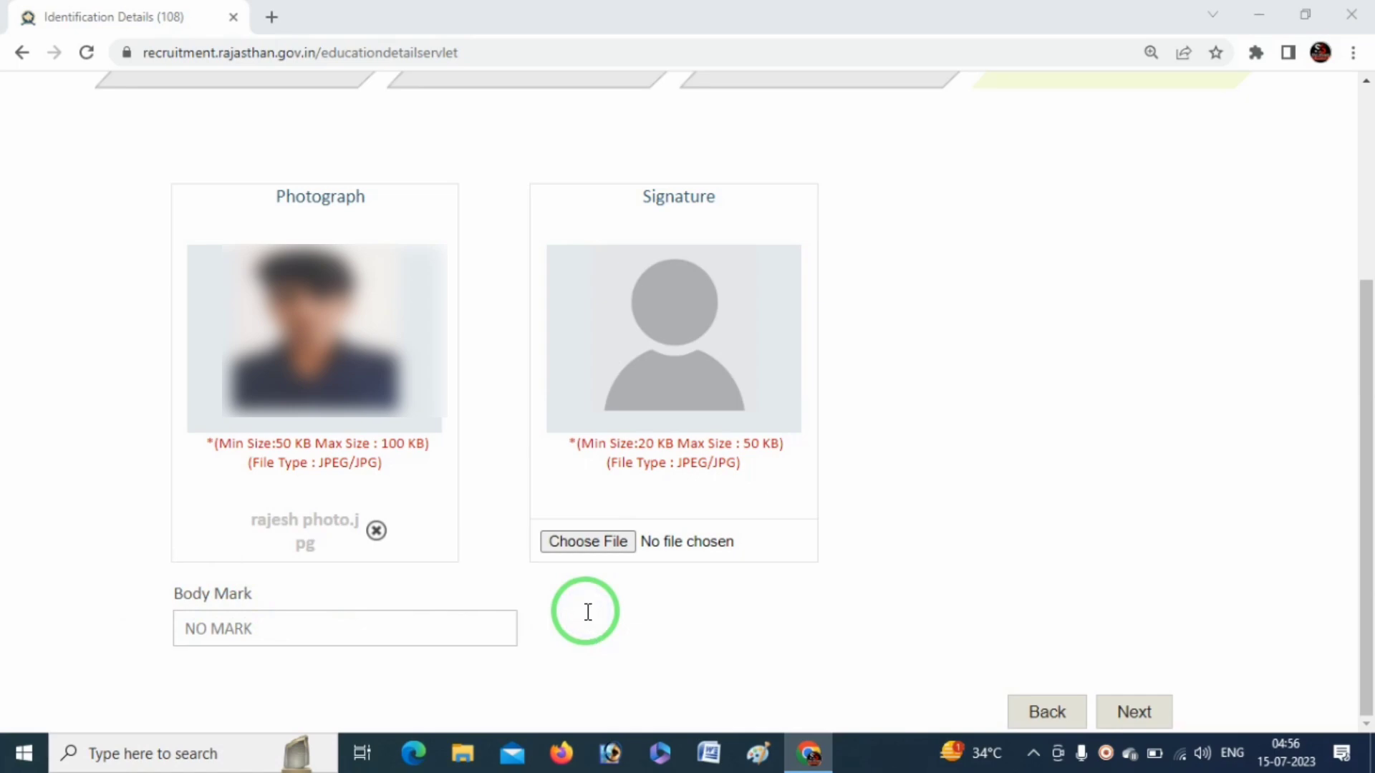